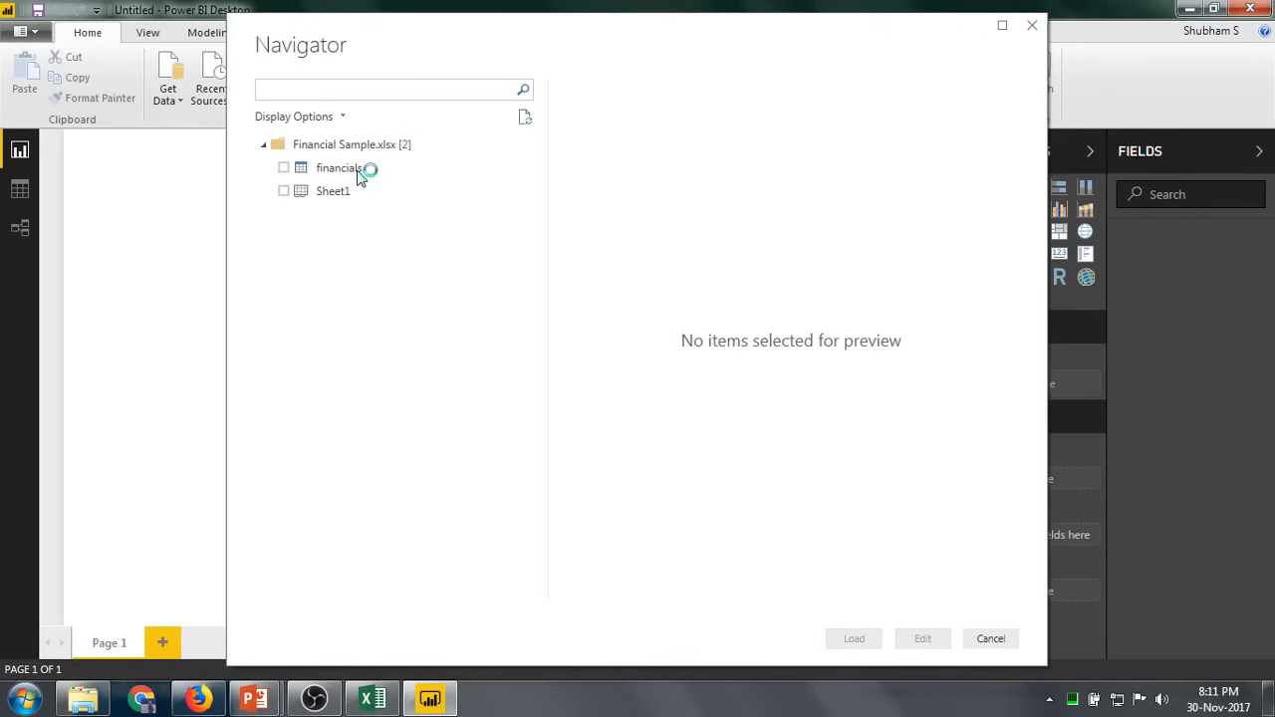
Preview Sheet1 from Financial Sample.xlsx and load it into the report without editing it.
left_click(285, 191)
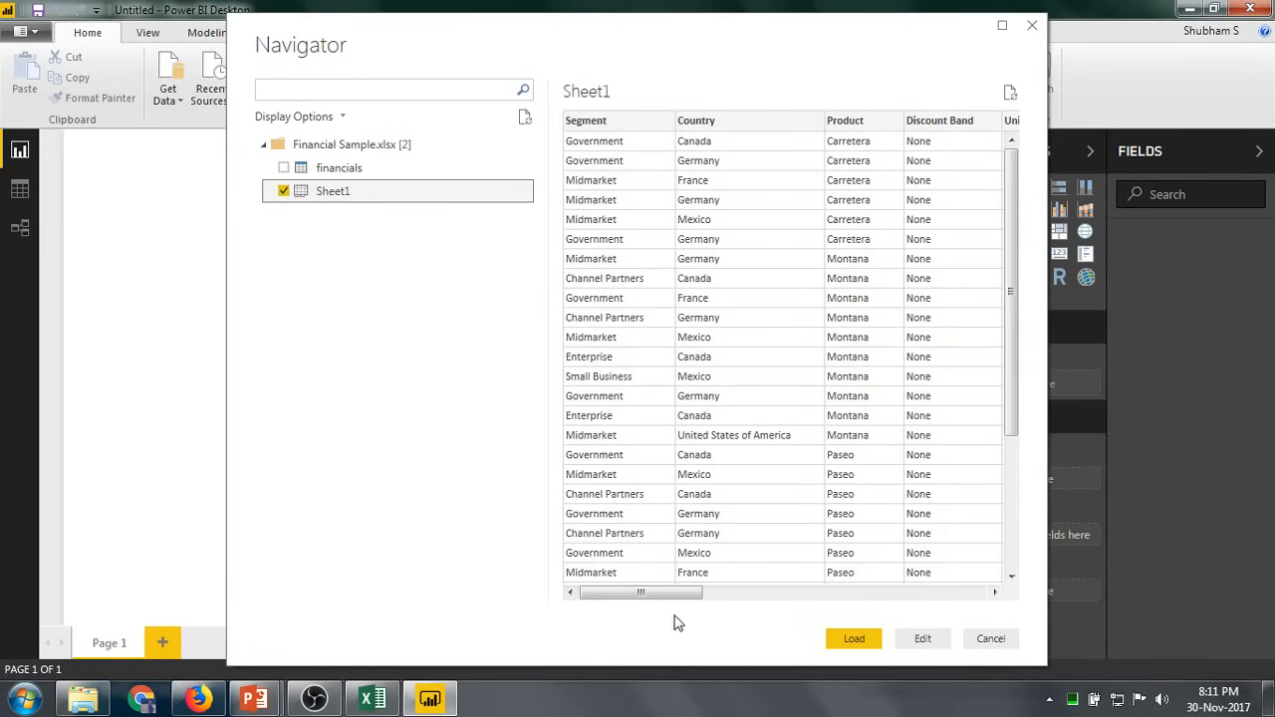
left_click_drag(671, 597, 742, 588)
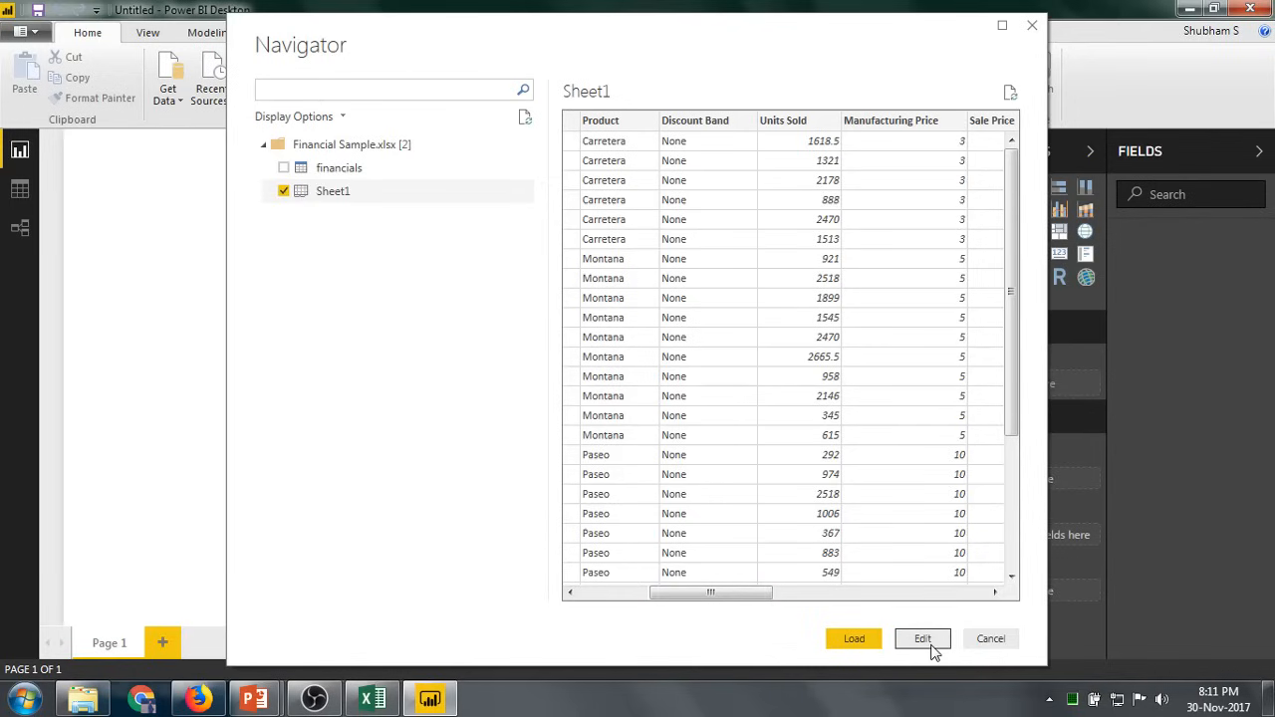
left_click(854, 642)
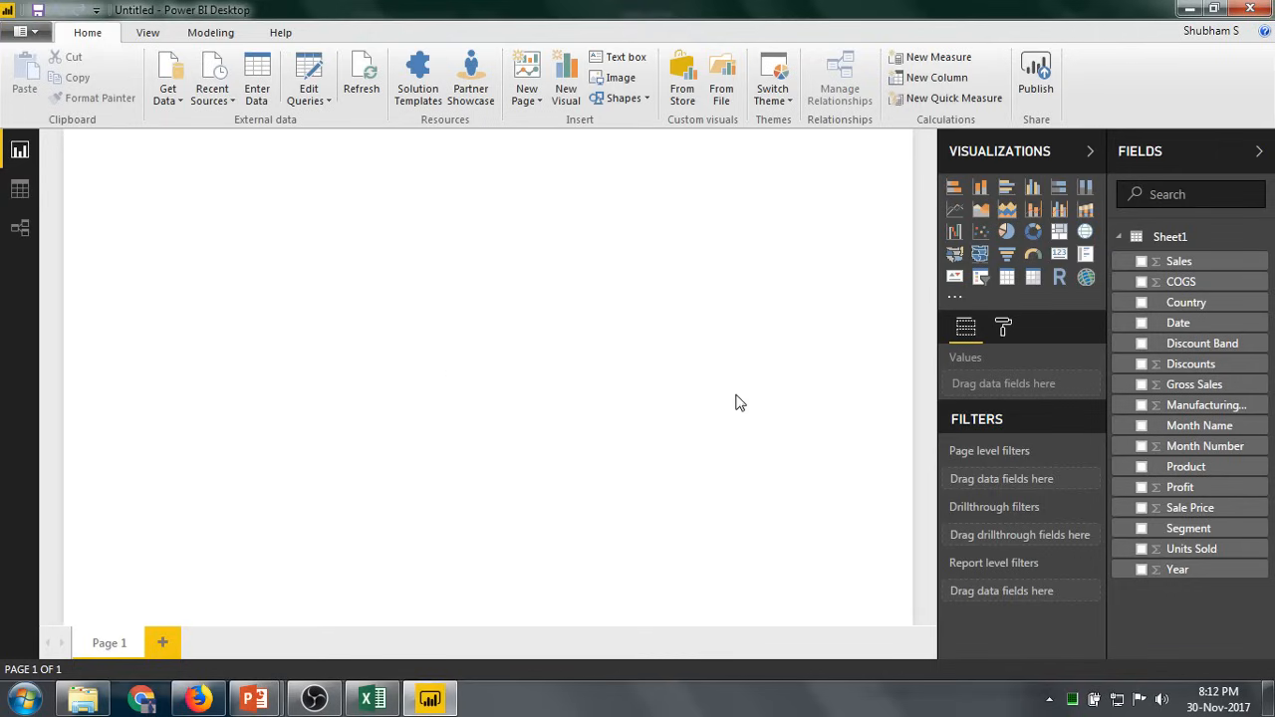
Examine the rows and columns of Sheet1 and its table in the relationship diagram.
left_click(19, 191)
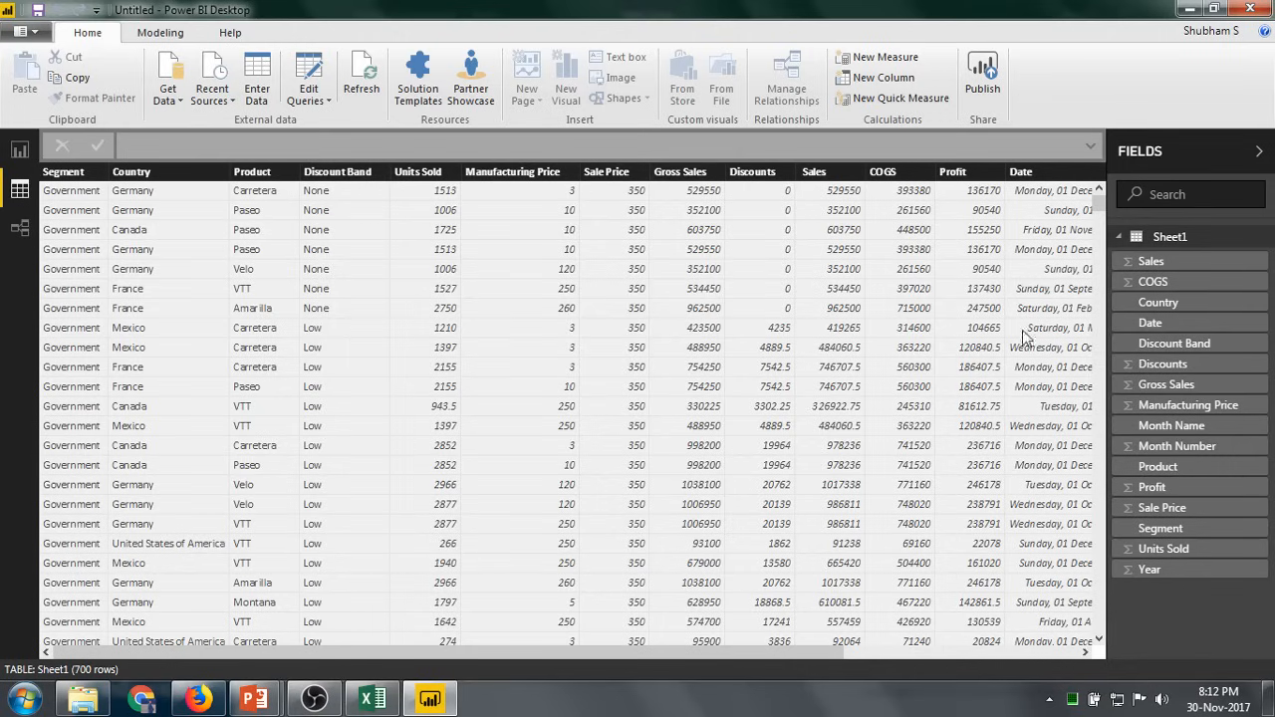
left_click_drag(730, 654, 510, 657)
left_click(20, 227)
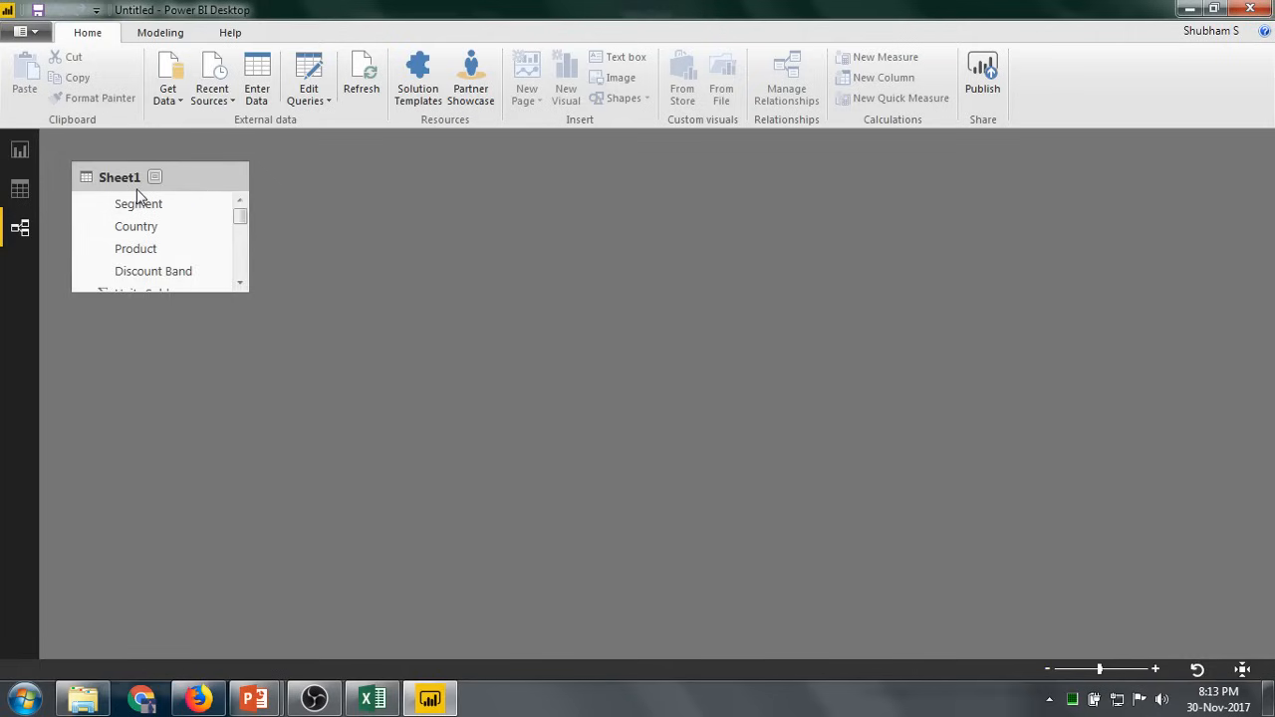
left_click(19, 188)
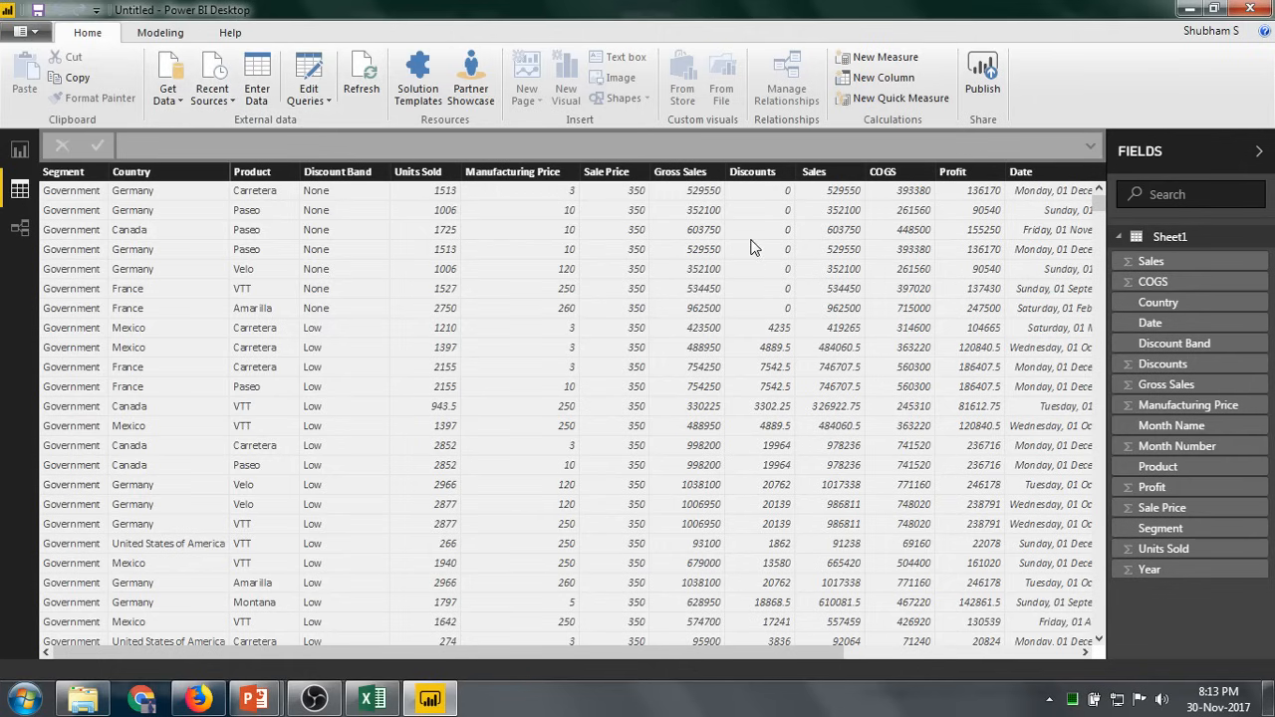
scroll(755, 247, "down", 10)
scroll(754, 247, "up", 10)
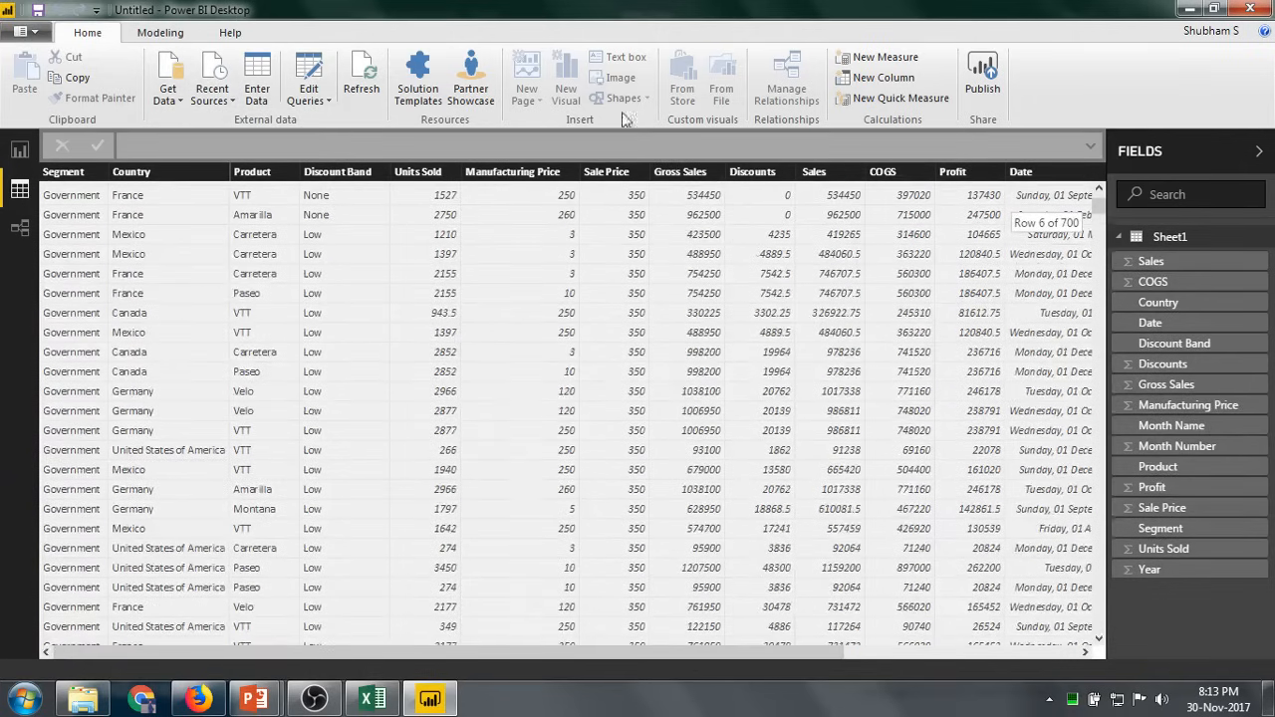
left_click(317, 72)
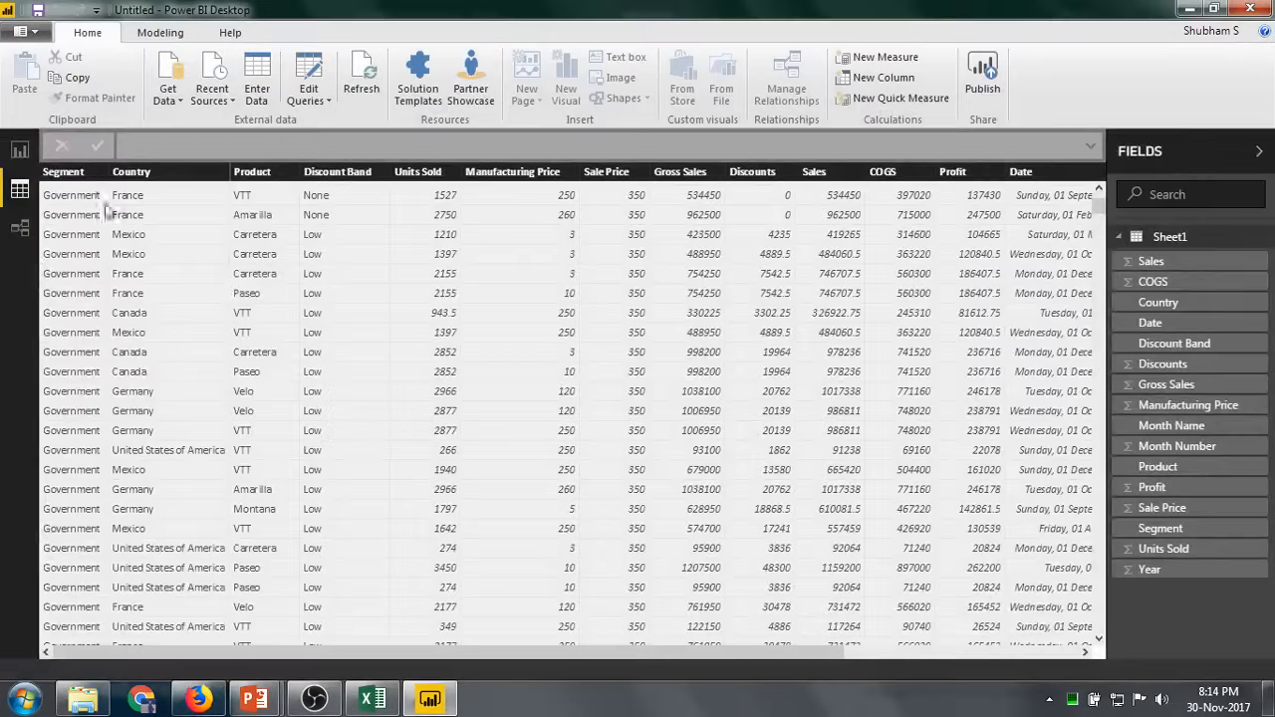
Add a card showing Sales to the report page, make it shorter and place it in the page's upper-left corner.
left_click(20, 153)
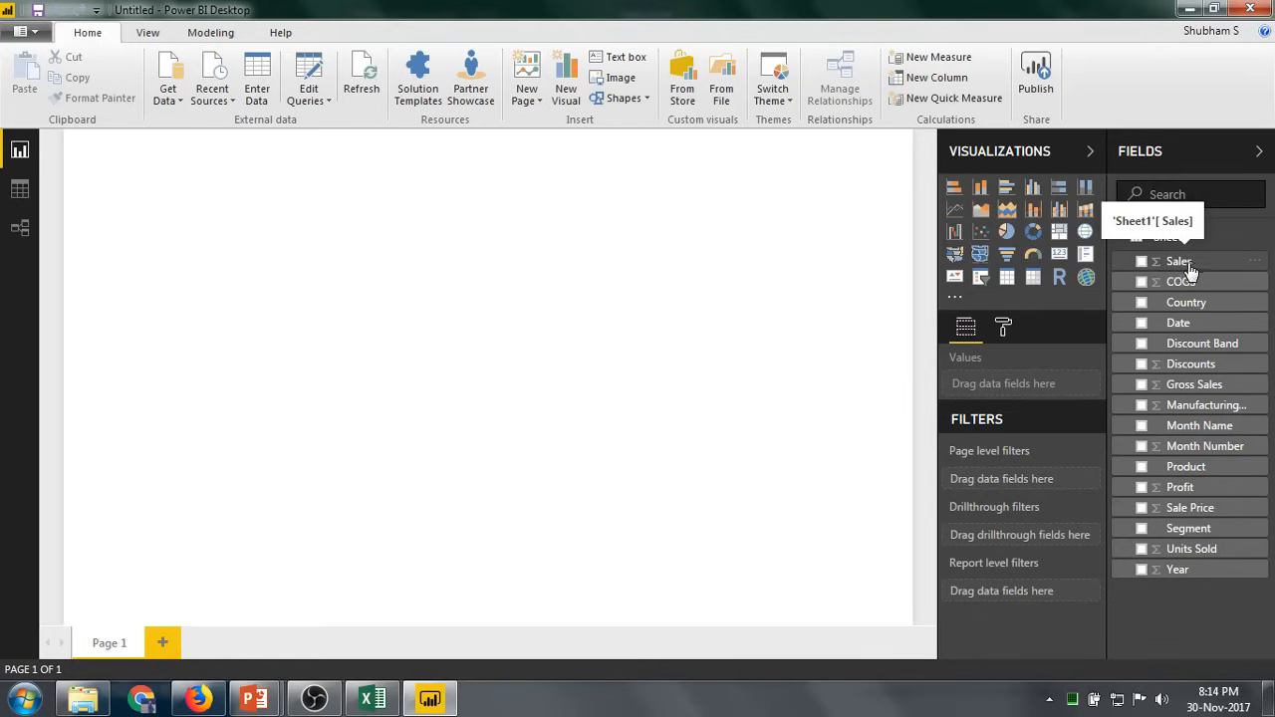
left_click_drag(1191, 269, 310, 176)
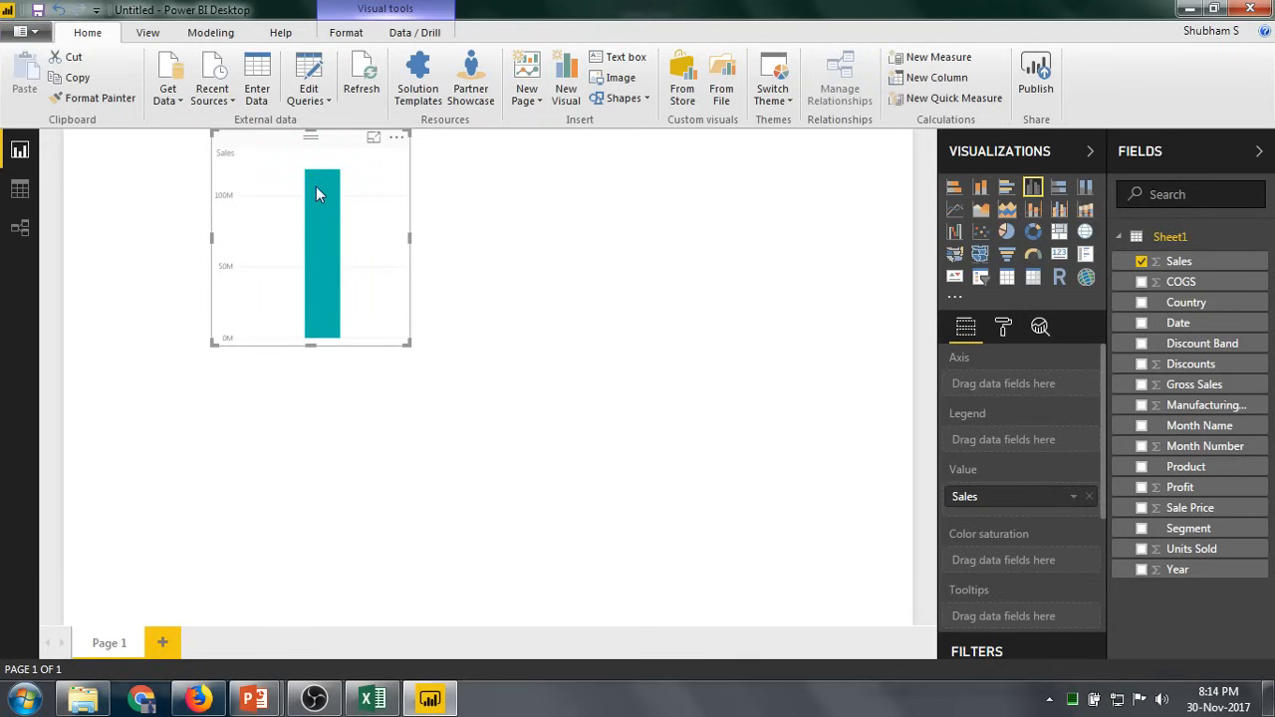
mouse_move(320, 242)
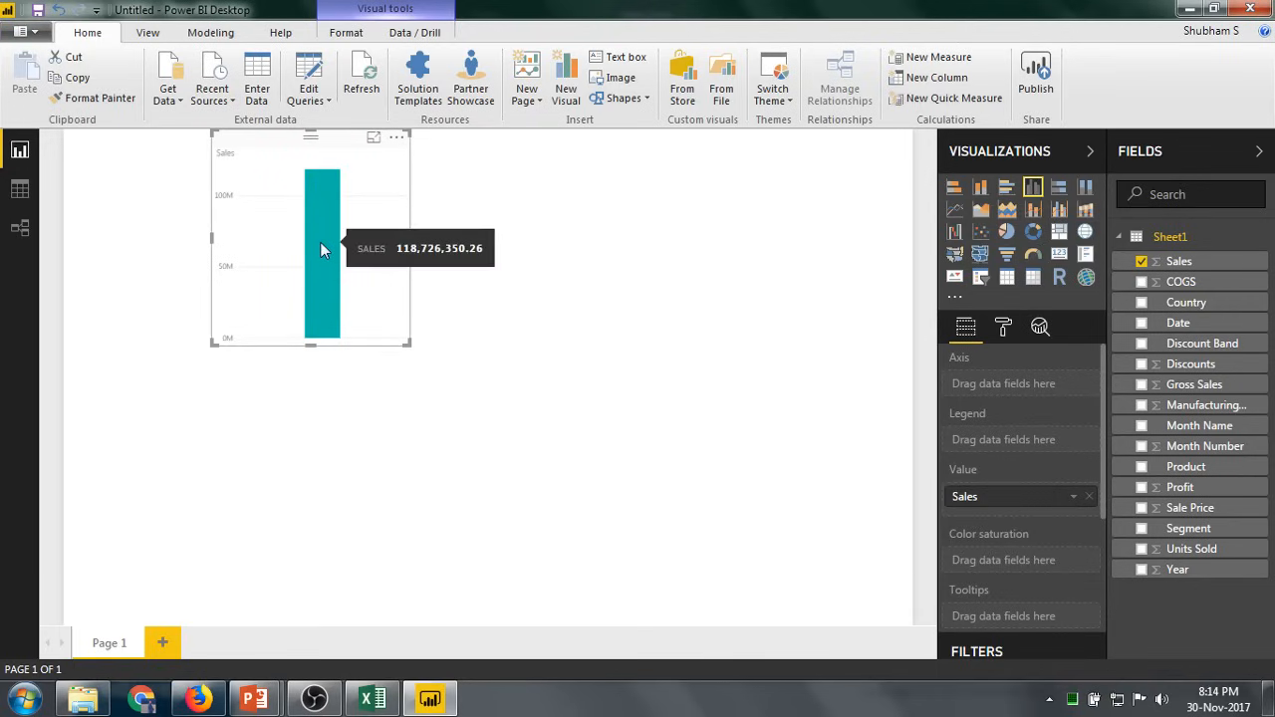
left_click(1062, 258)
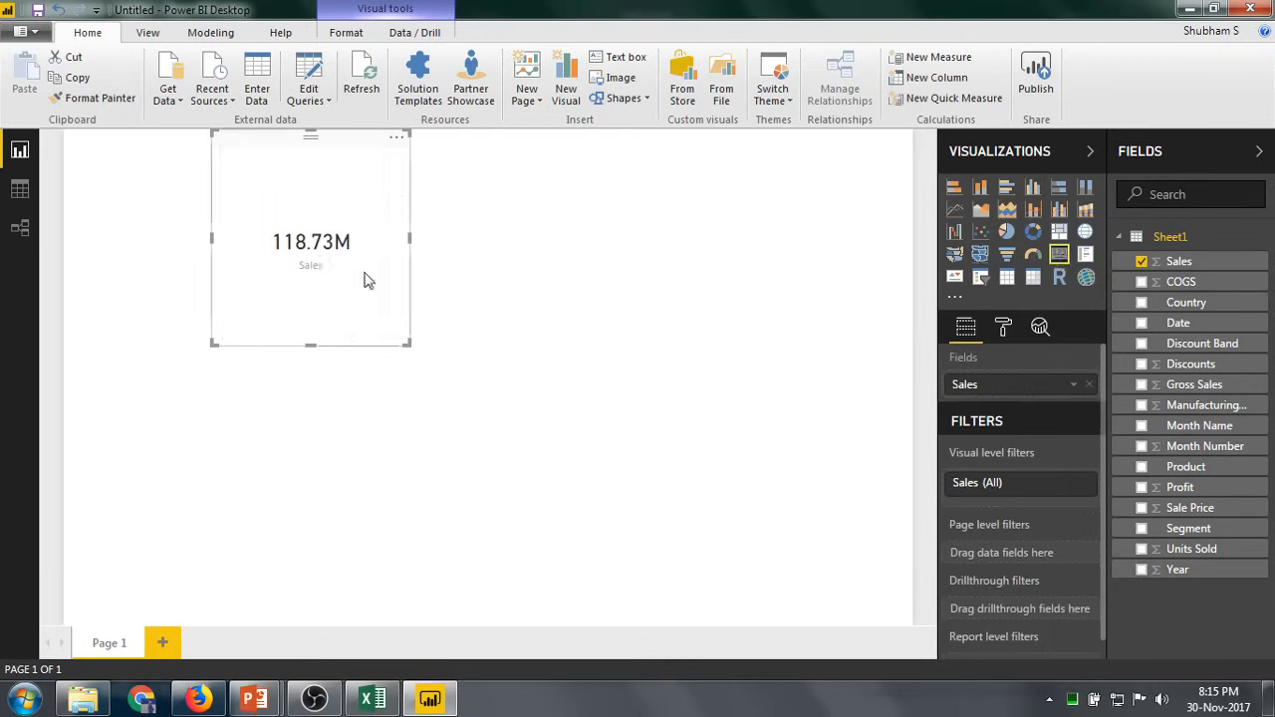
left_click_drag(409, 345, 441, 225)
left_click_drag(385, 151, 148, 131)
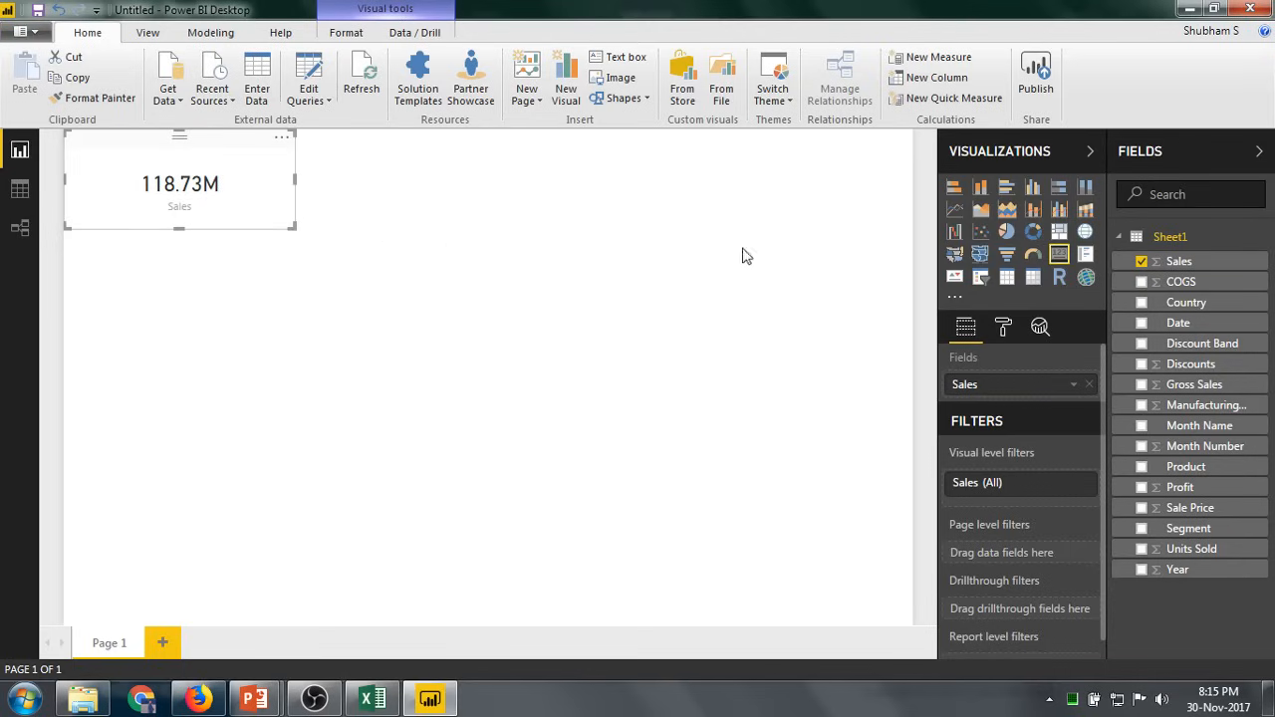
left_click(807, 430)
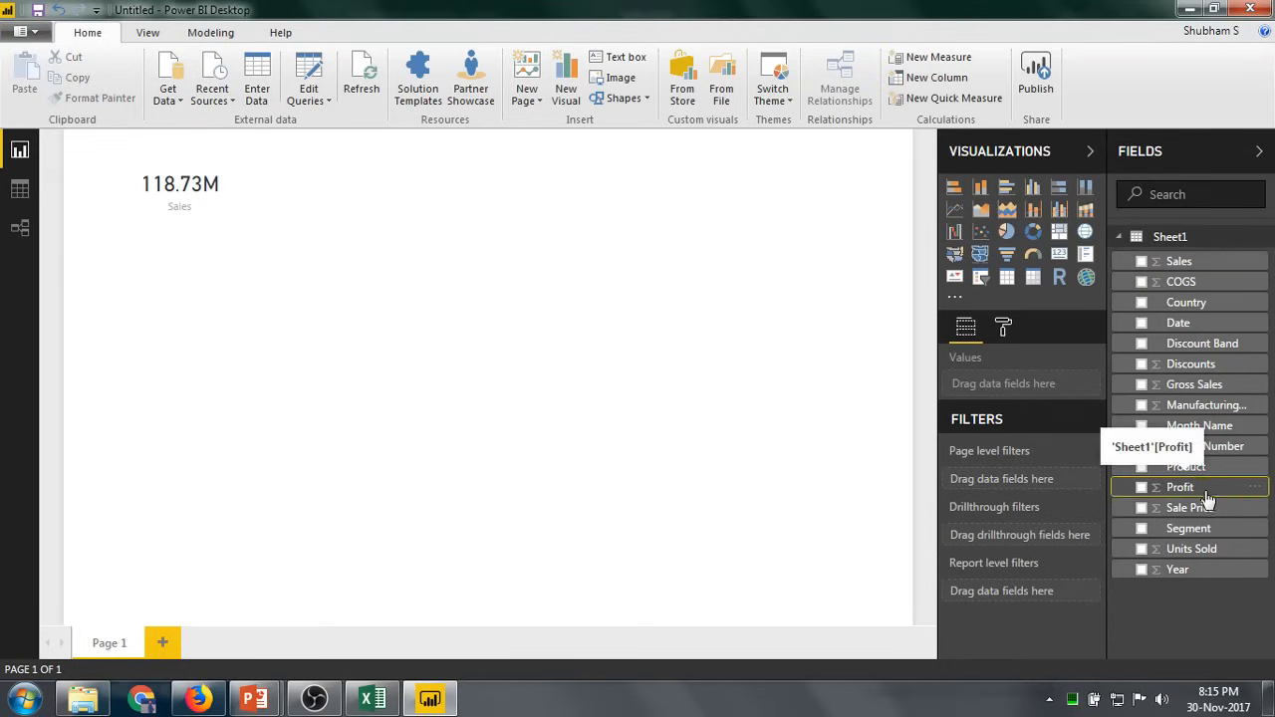
Add a card showing Profit beside the Sales card and resize it to about the same height.
left_click_drag(1205, 491, 424, 191)
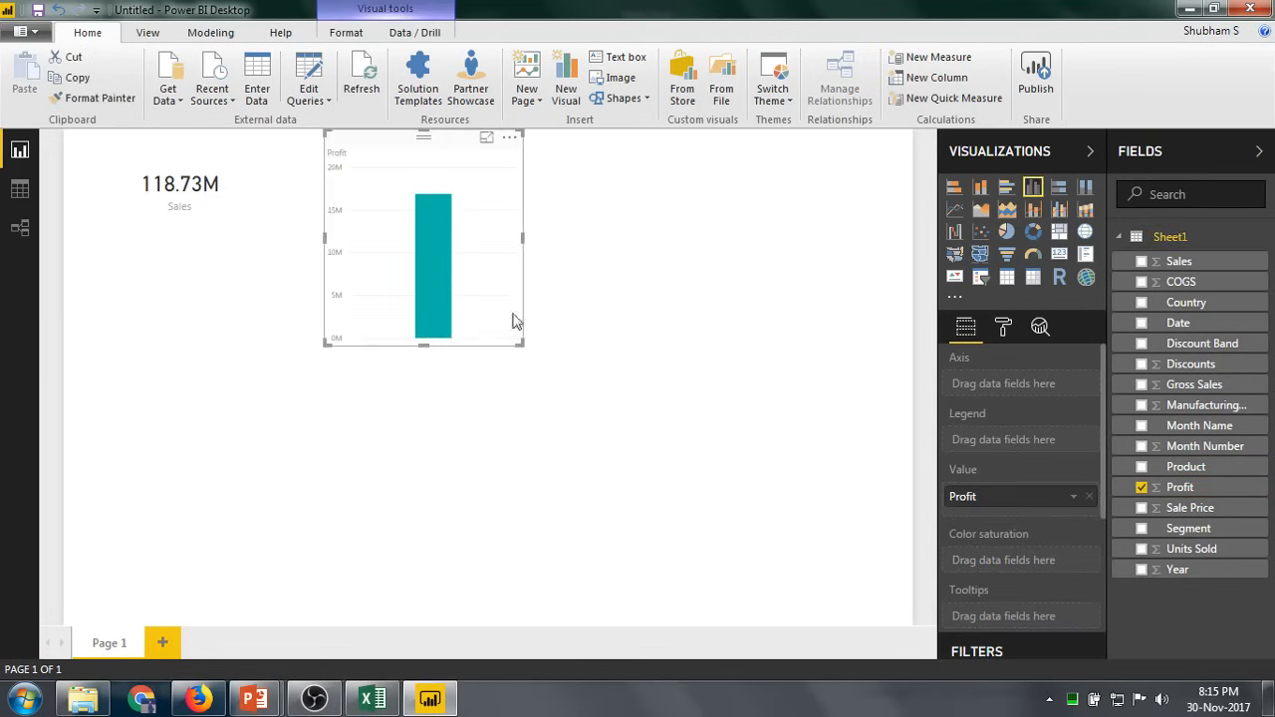
left_click(1062, 255)
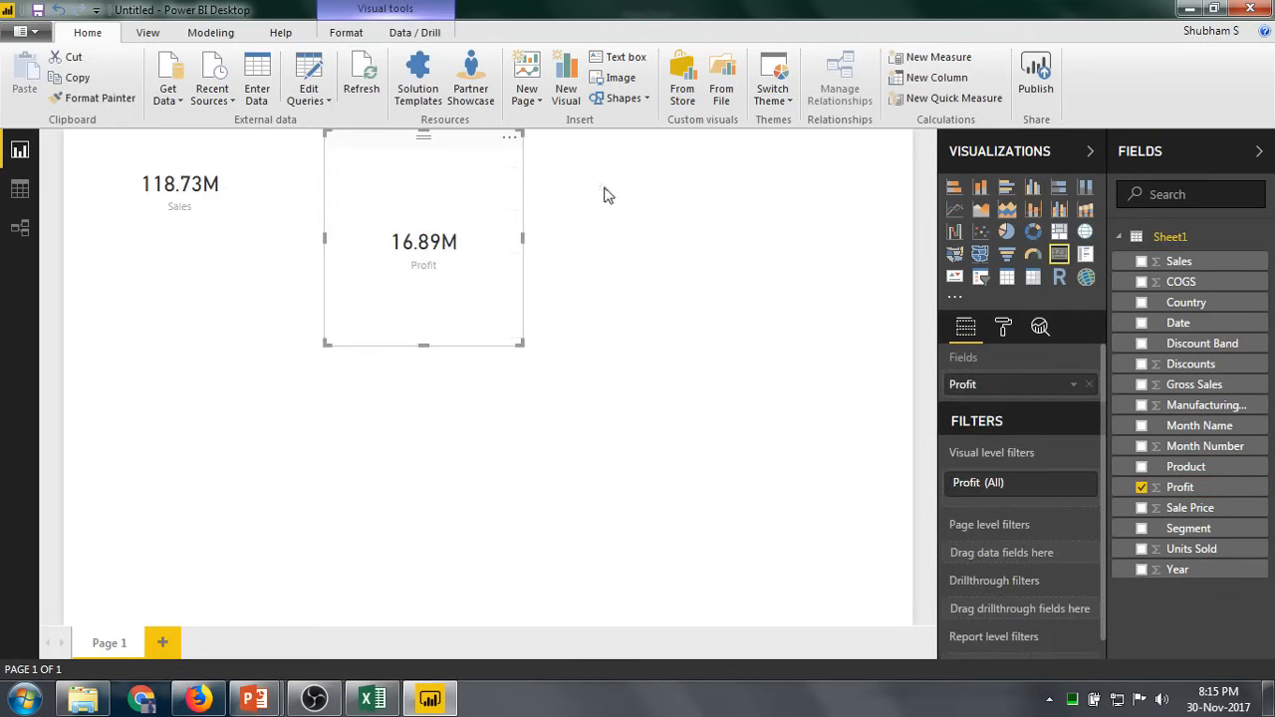
left_click_drag(522, 344, 545, 215)
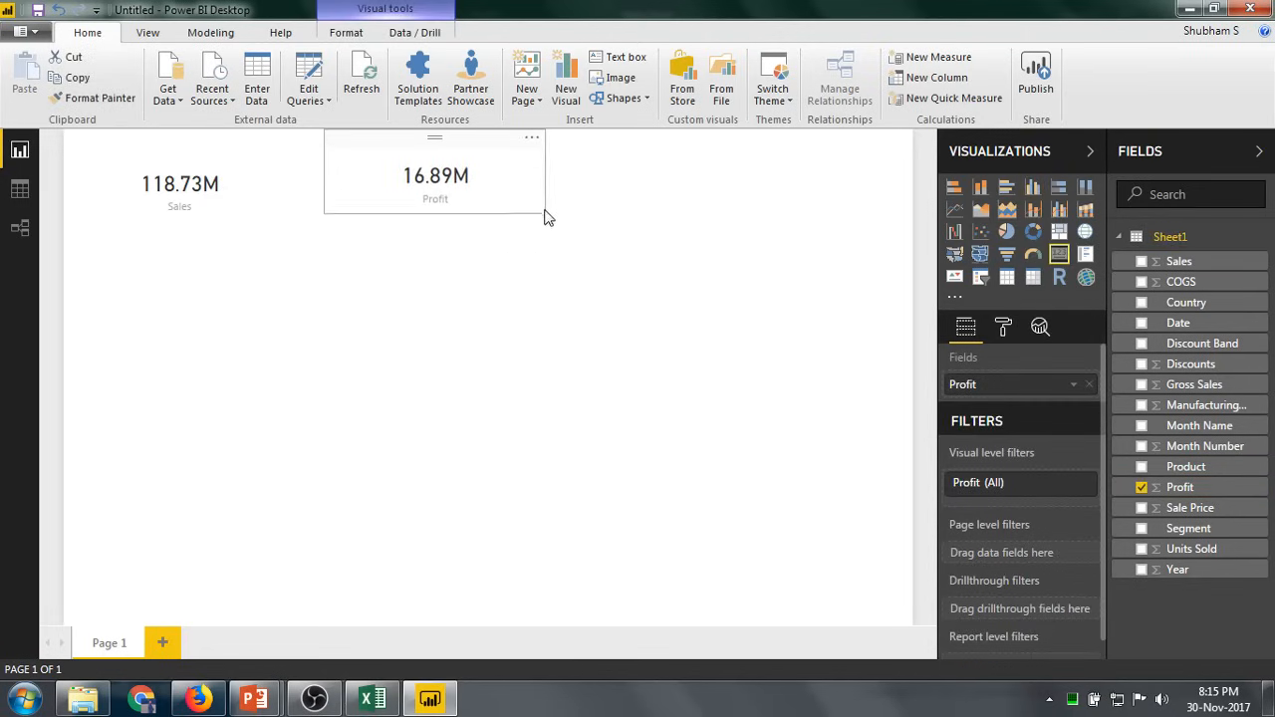
left_click_drag(325, 215, 282, 220)
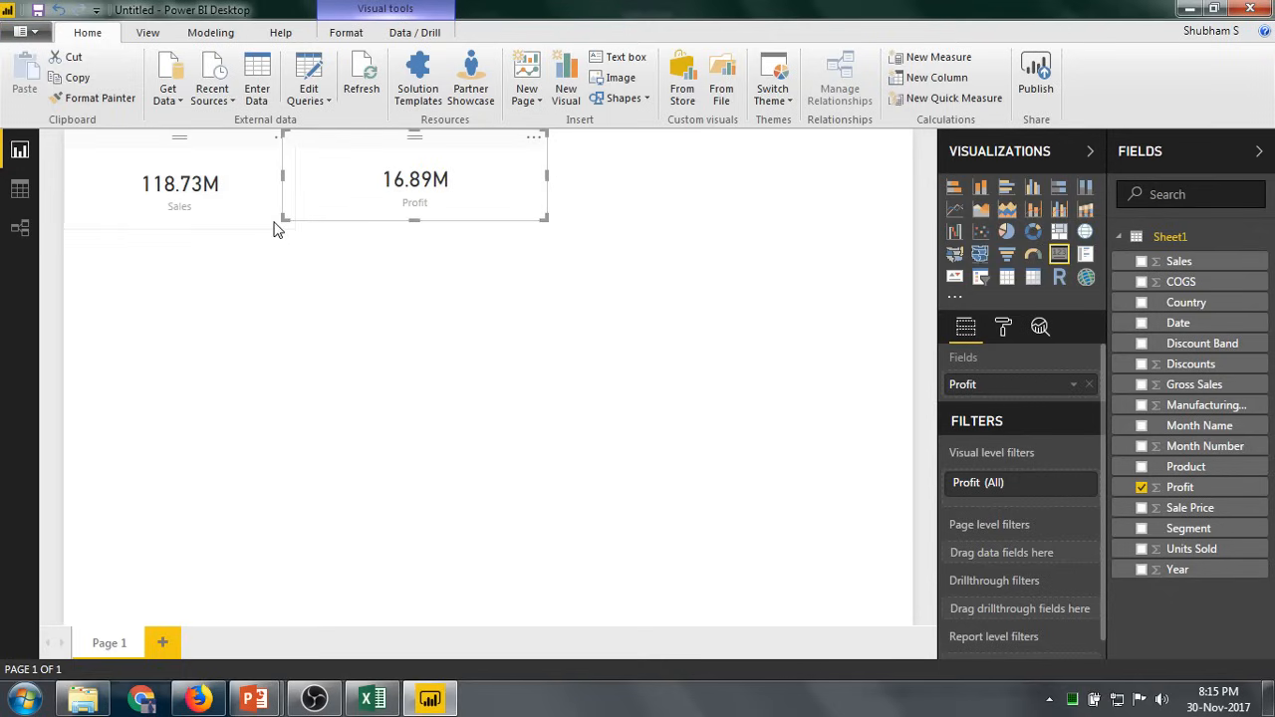
left_click(474, 263)
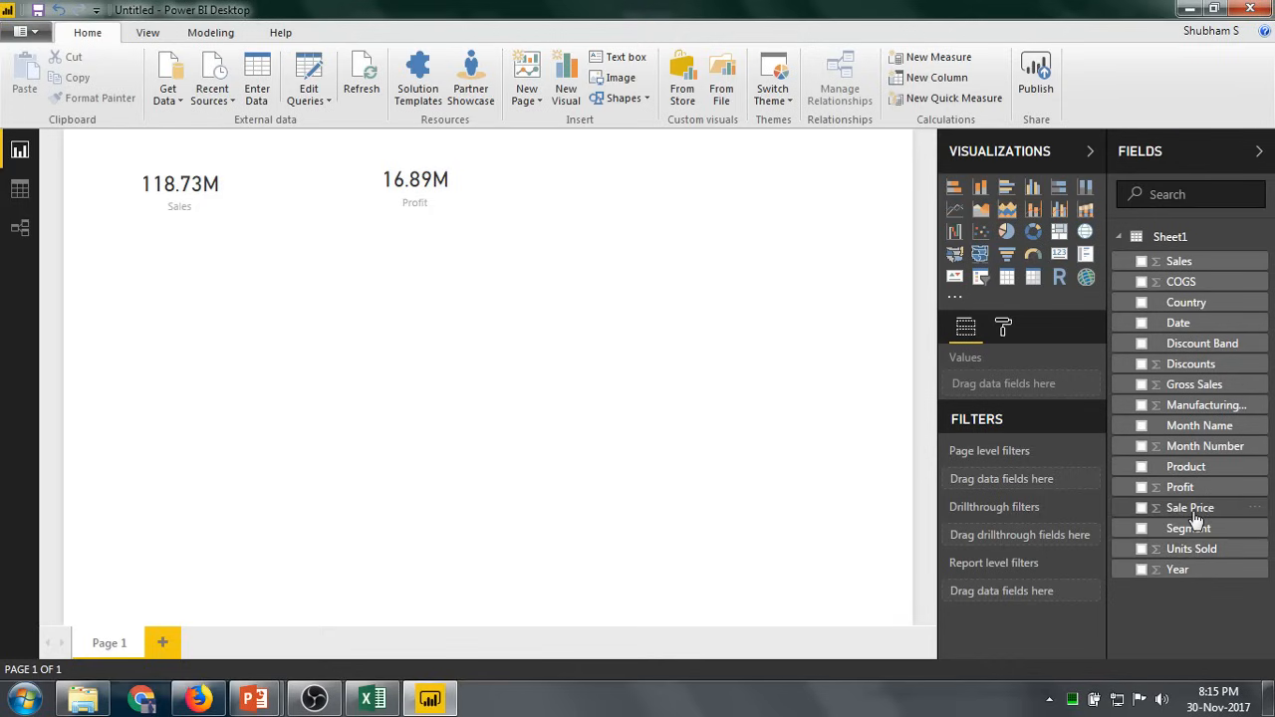
Add a Date slicer beside the Profit card, reduce its height and widen it toward the card.
left_click_drag(1200, 328, 766, 185)
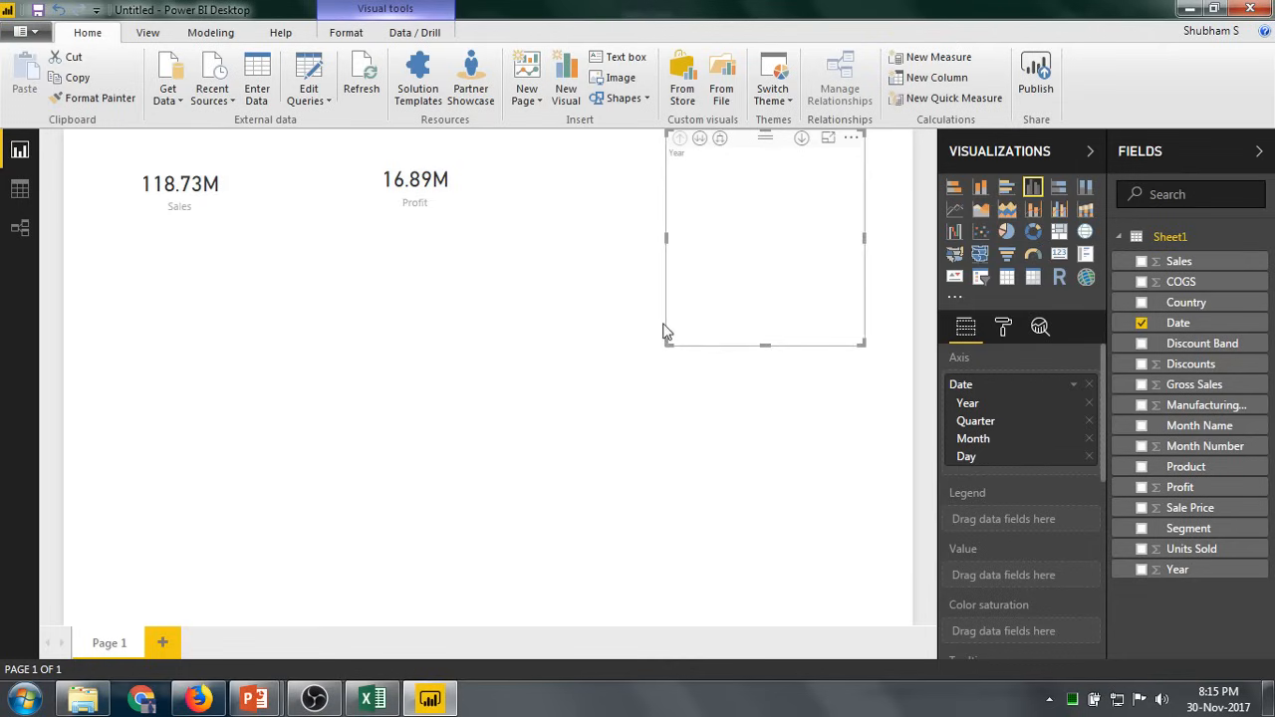
left_click_drag(666, 342, 618, 221)
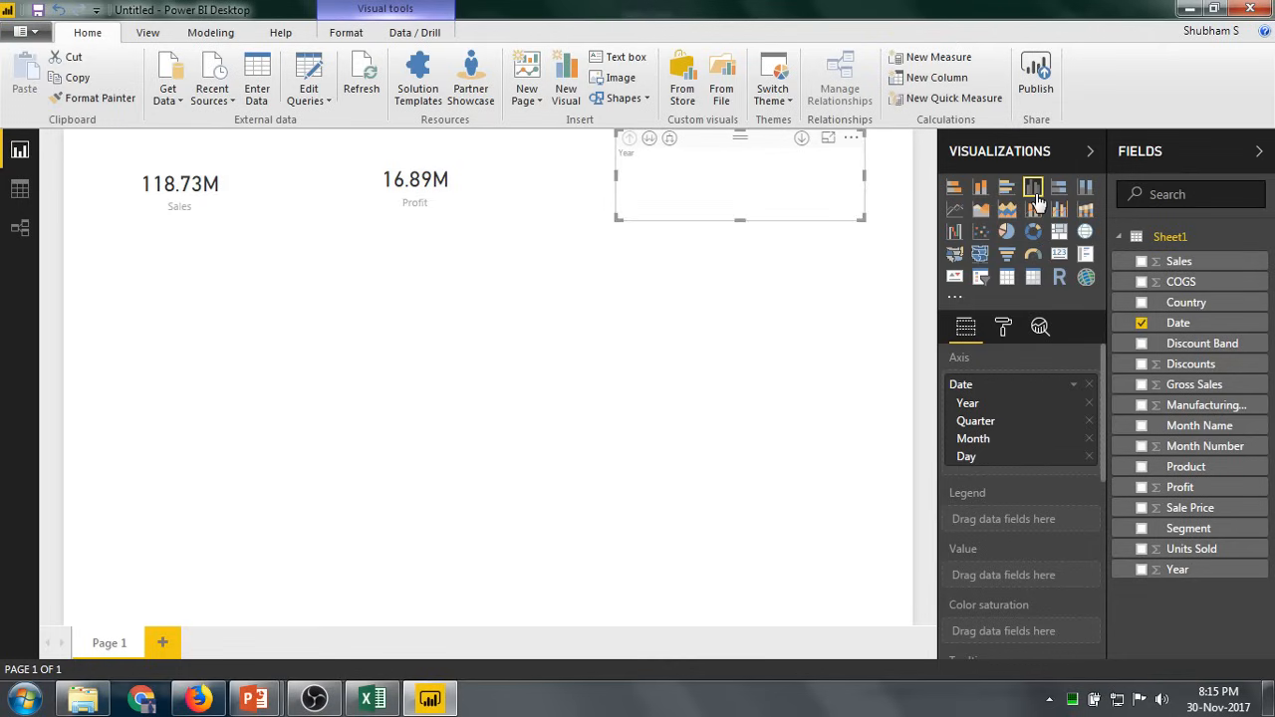
left_click(982, 280)
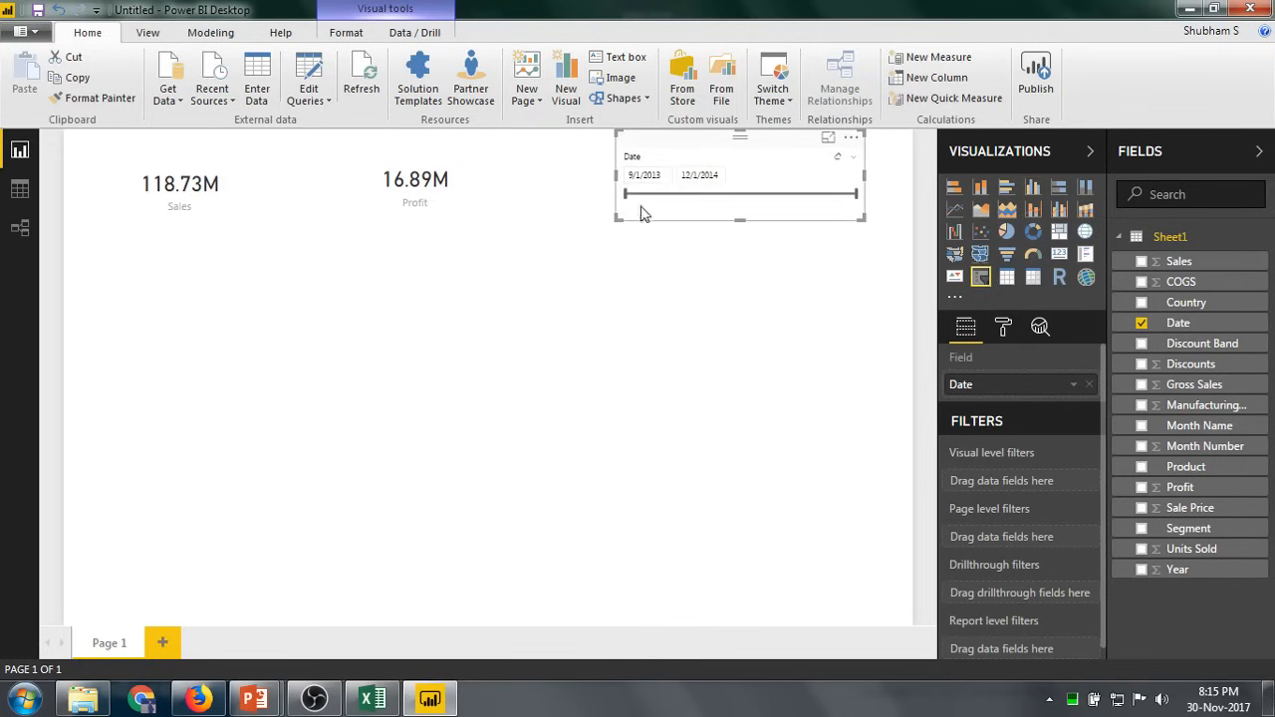
left_click_drag(617, 217, 558, 209)
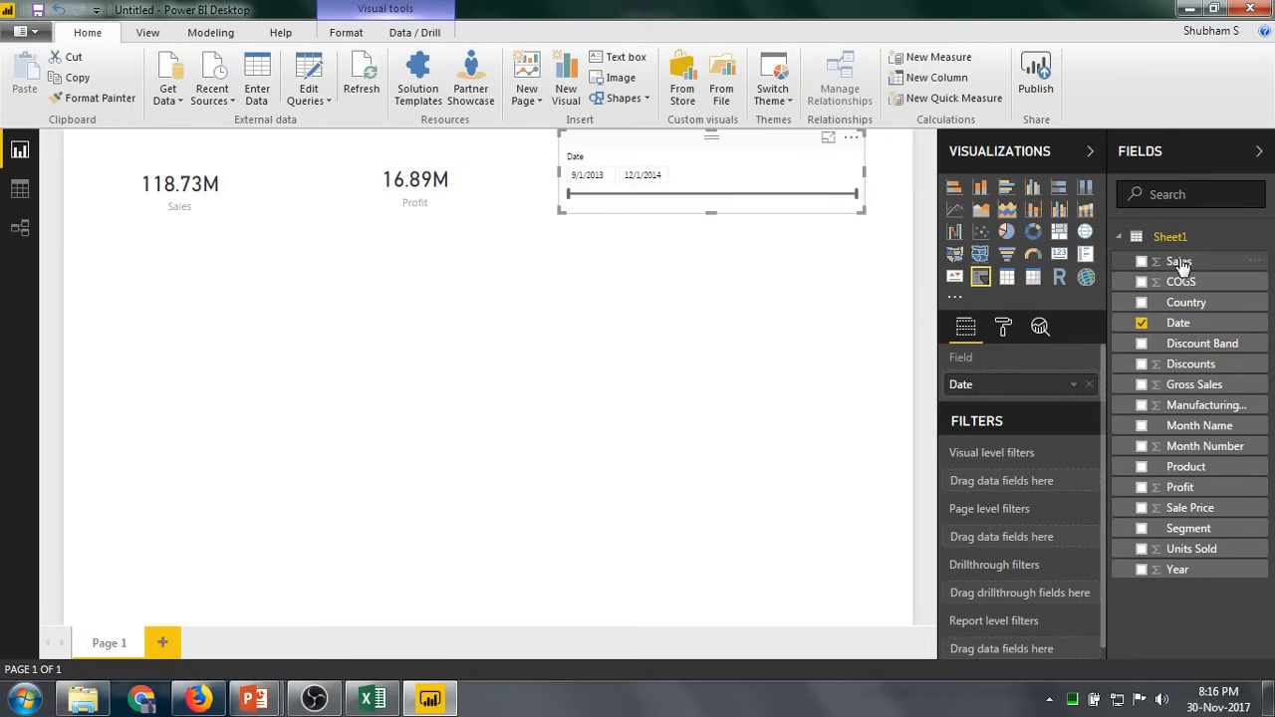
left_click(473, 406)
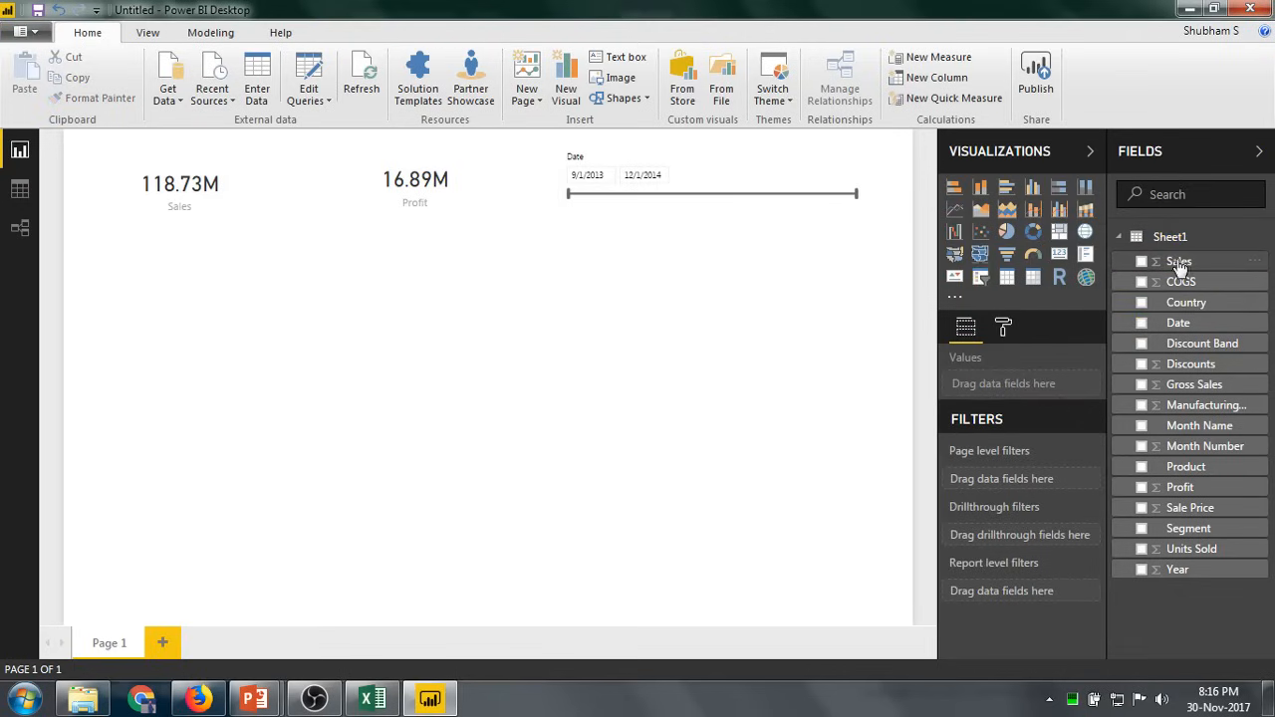
Create a clustered column chart of Sales and Discounts by Country below the cards and widen it.
left_click_drag(184, 433, 184, 432)
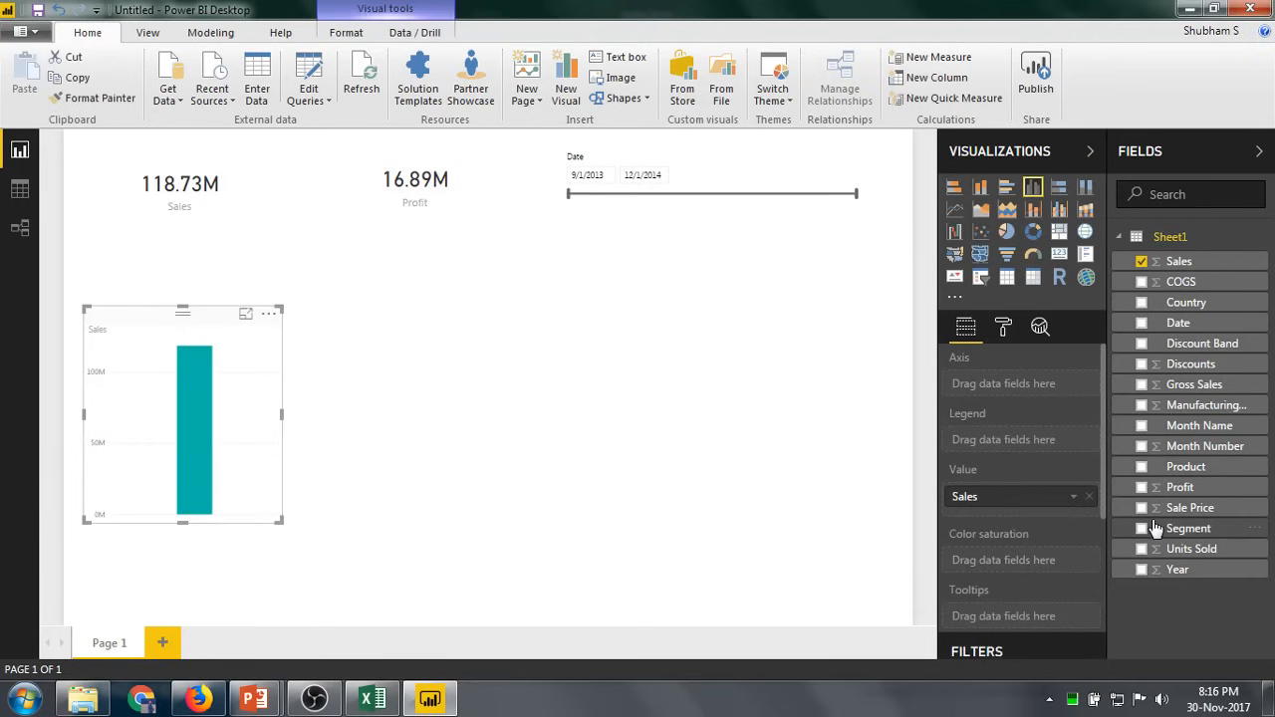
left_click_drag(1188, 371, 205, 455)
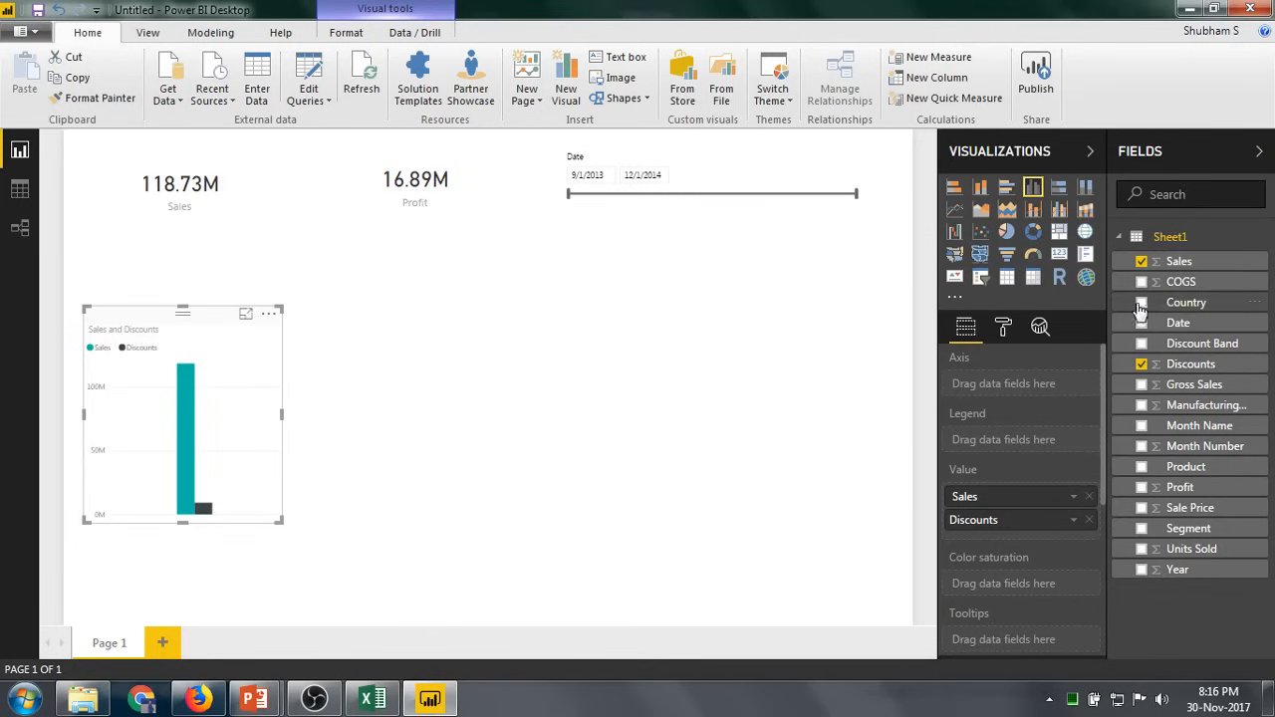
left_click_drag(1164, 303, 177, 398)
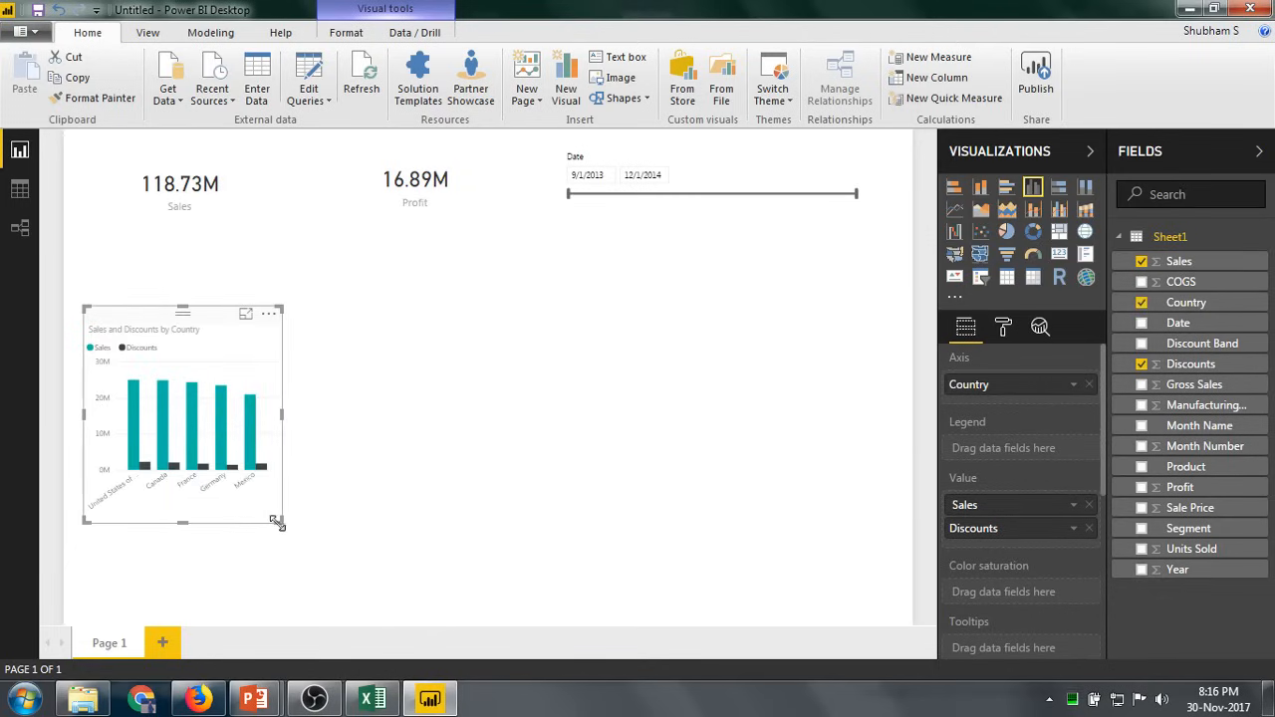
left_click_drag(280, 520, 421, 535)
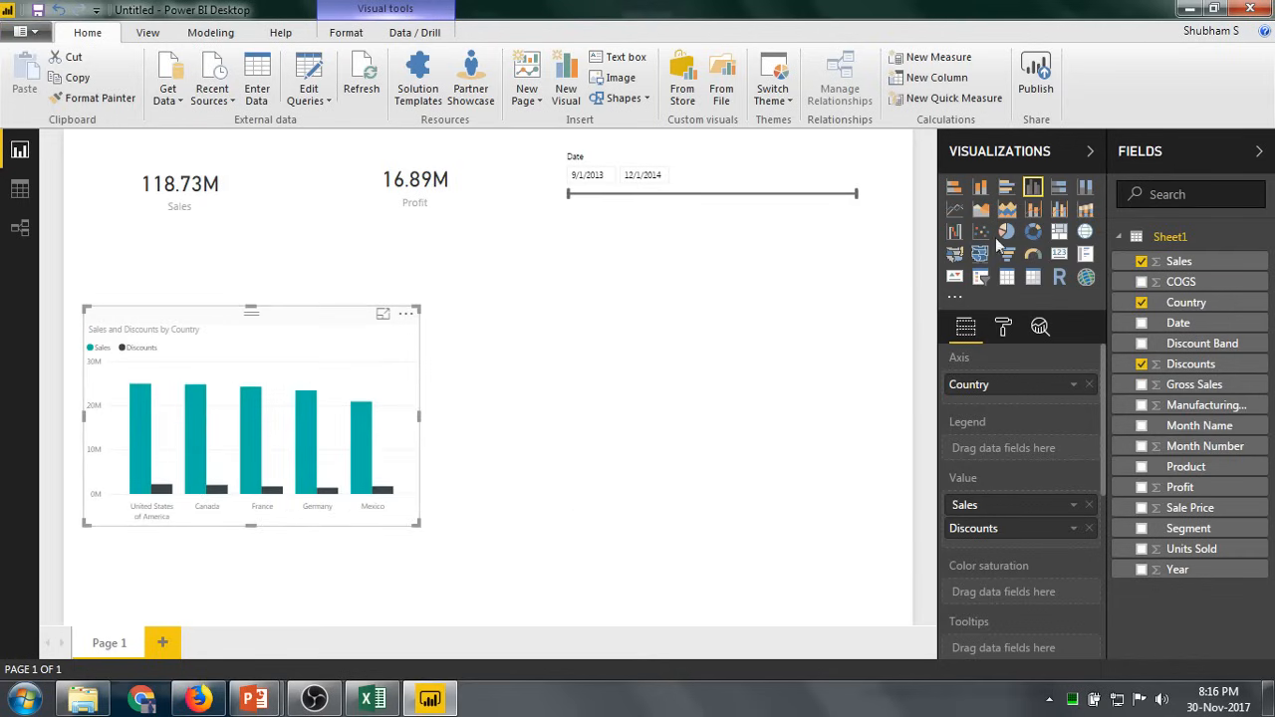
Convert the Sales and Discounts by Country chart to a map and enlarge it to the page's lower edge.
left_click(1086, 233)
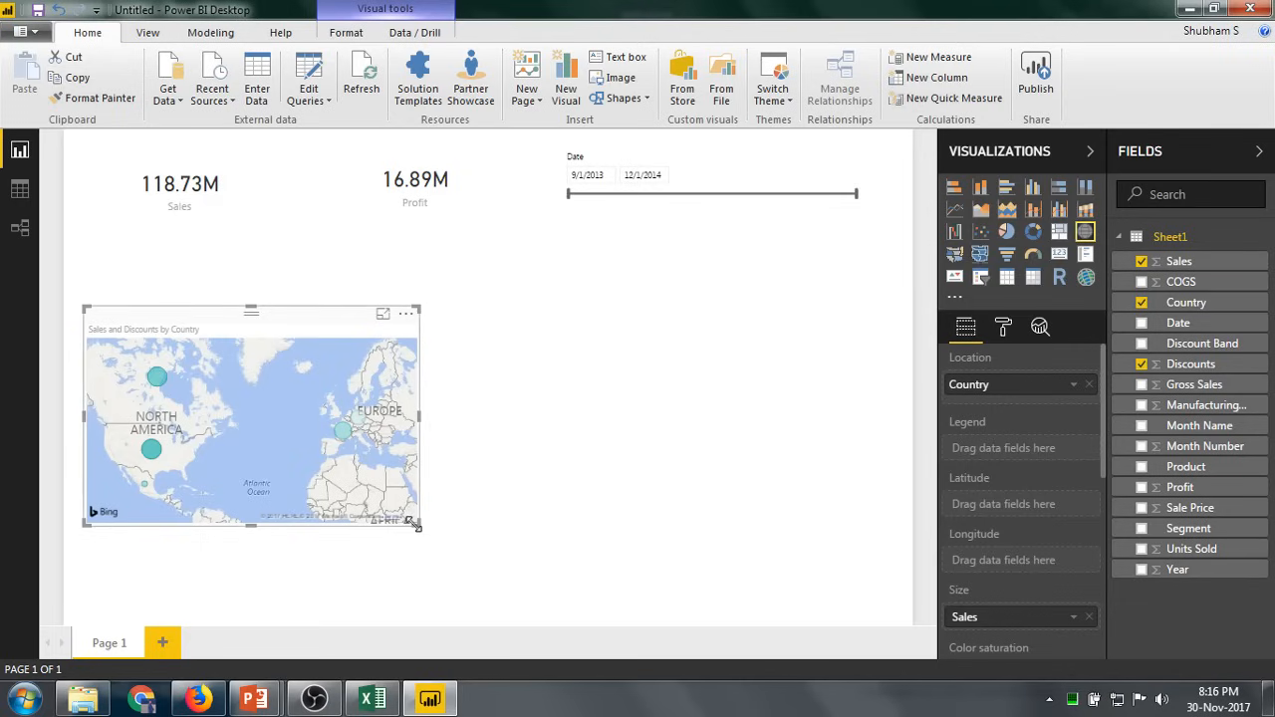
left_click_drag(414, 523, 472, 620)
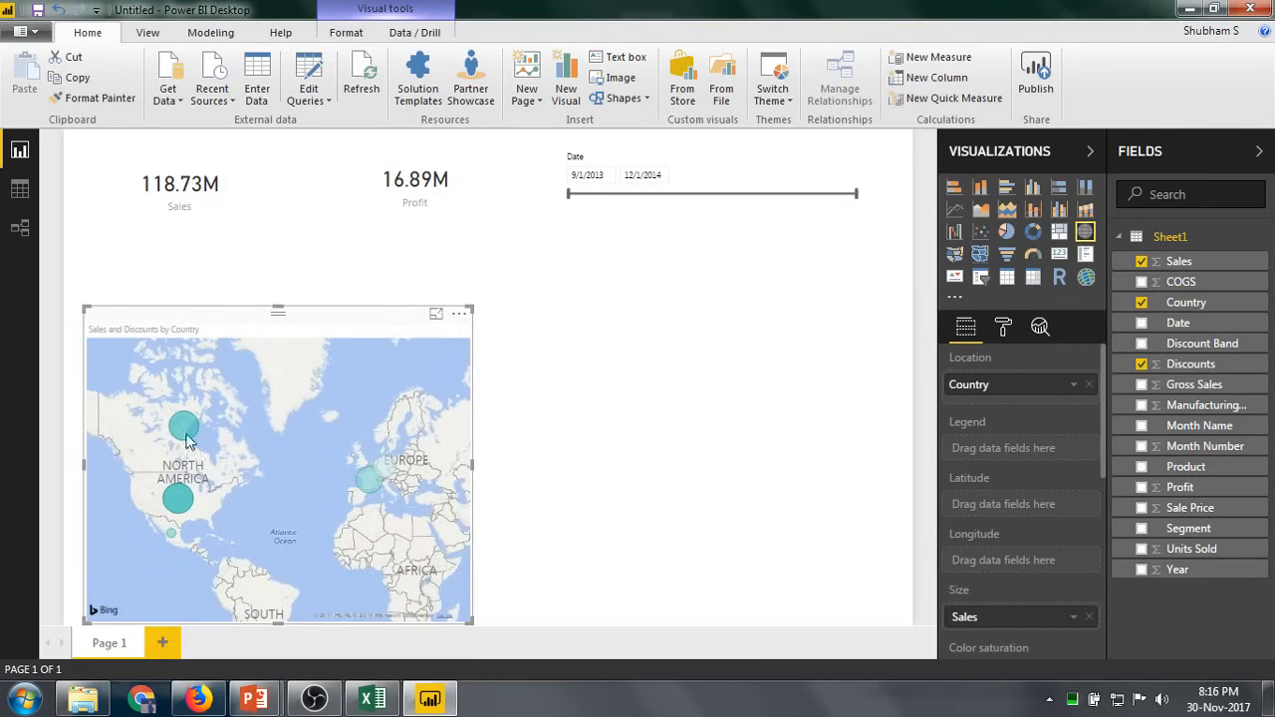
mouse_move(189, 441)
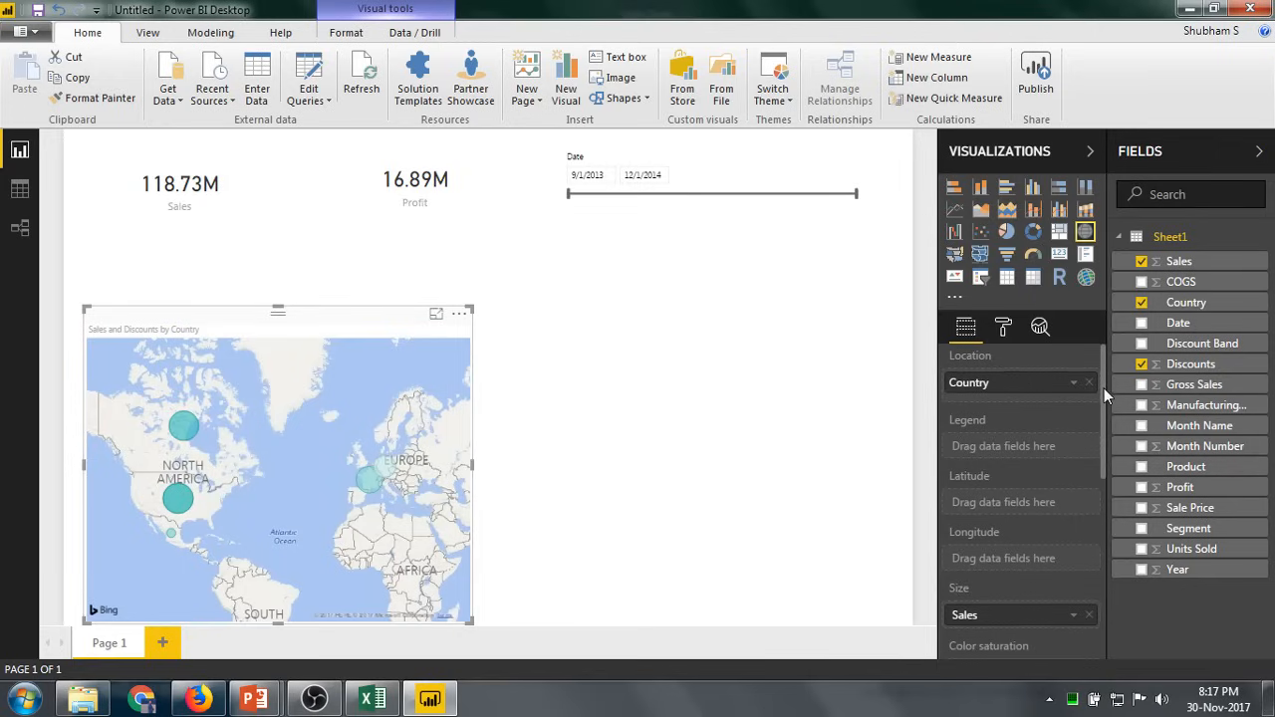
left_click_drag(1104, 388, 1123, 351)
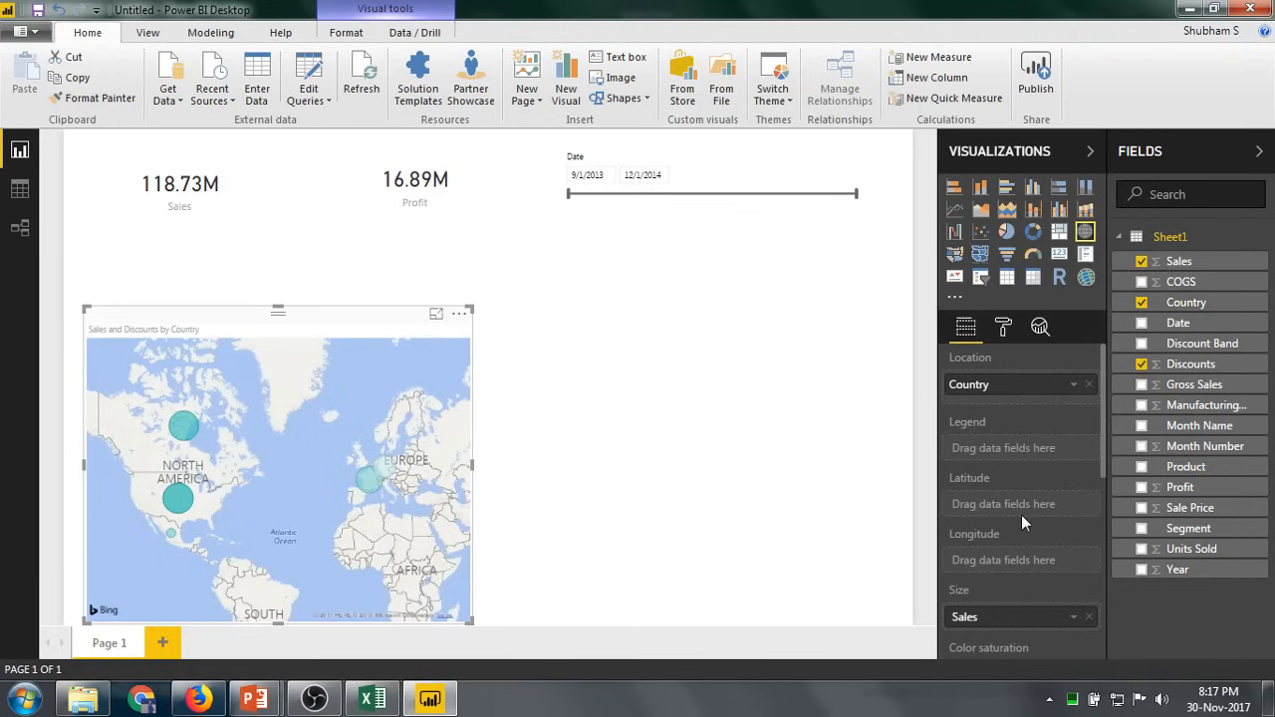
Turn on diverging data colors for the Sales and Discounts map and set the minimum color to red.
left_click(1003, 332)
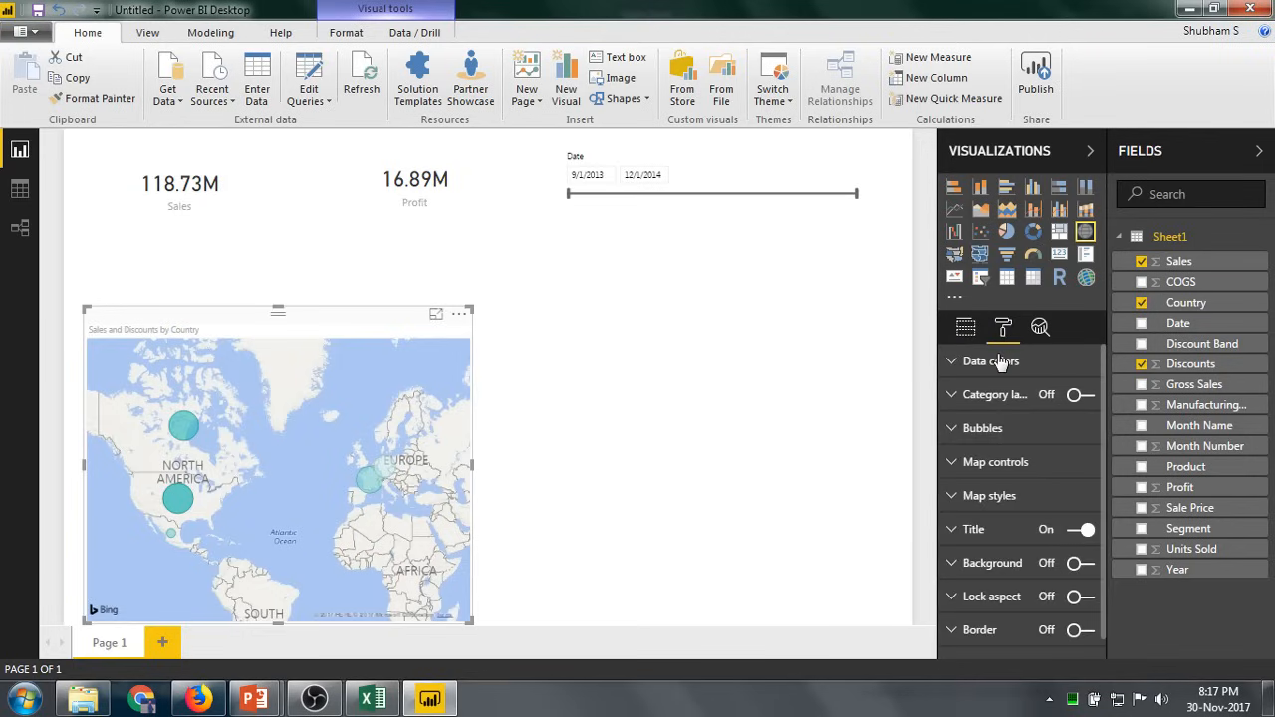
left_click(971, 363)
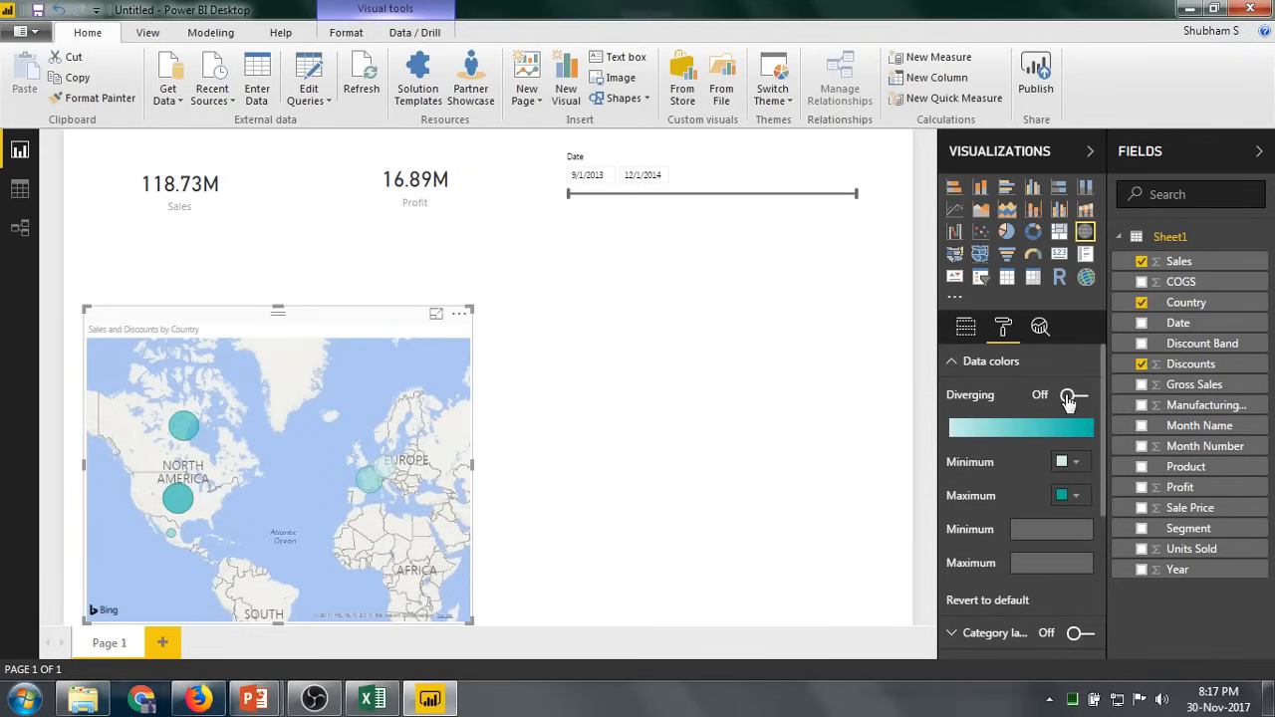
left_click(1078, 465)
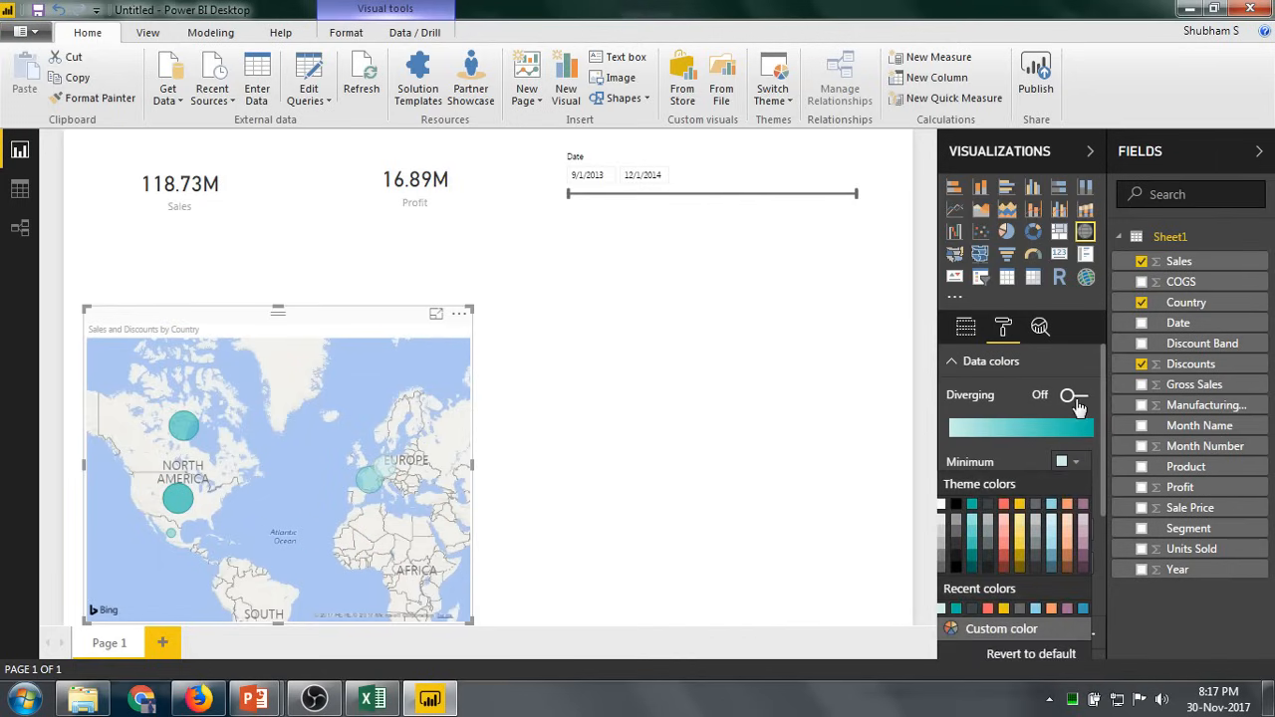
left_click(1076, 399)
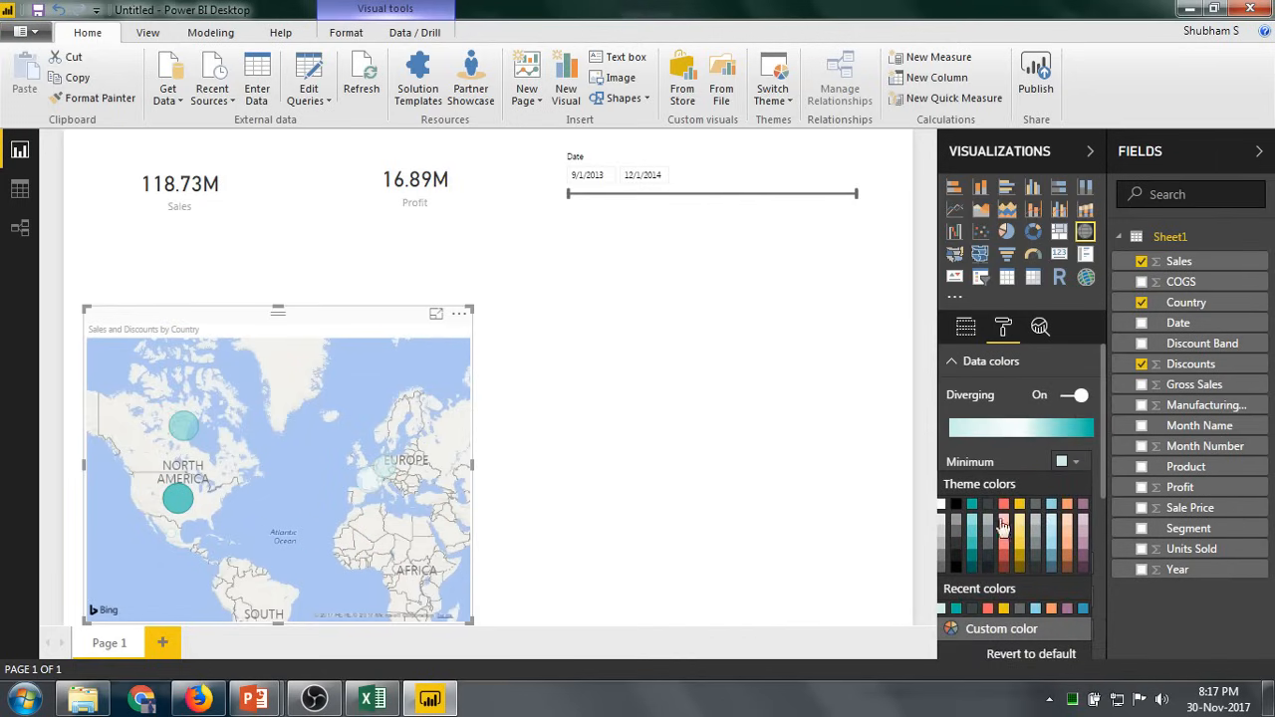
left_click(1005, 505)
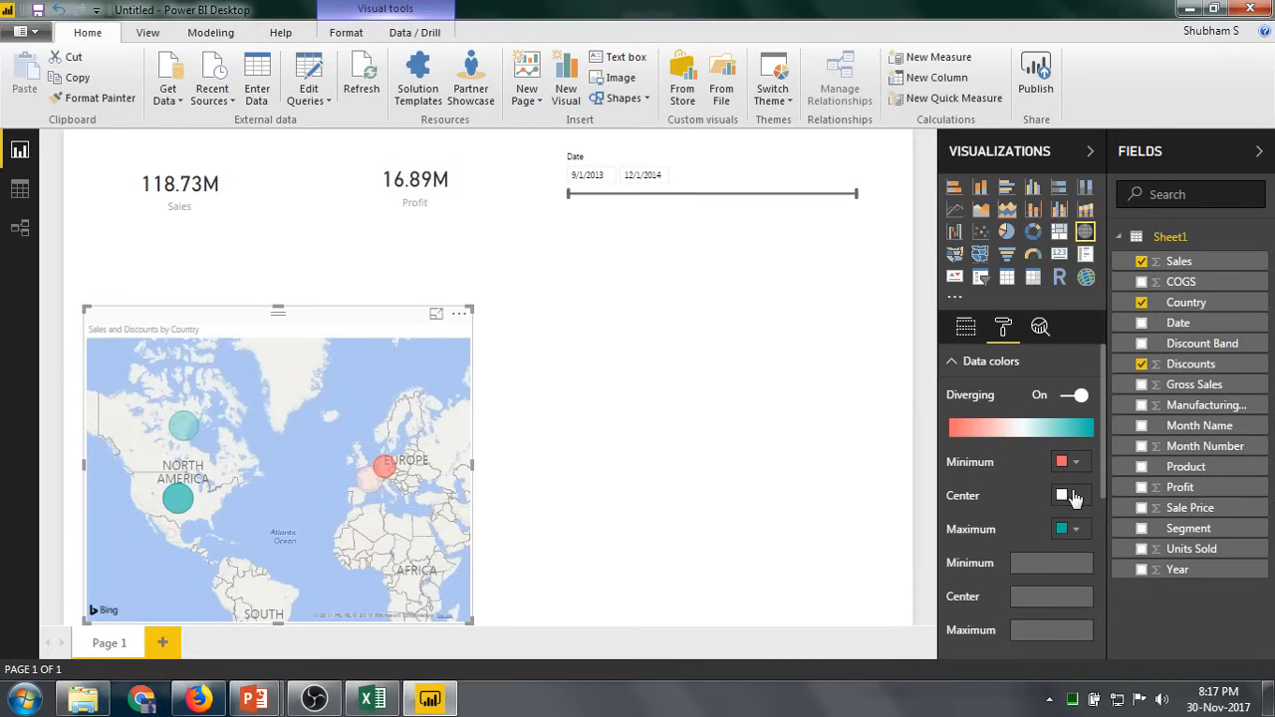
left_click(1069, 495)
left_click(1076, 534)
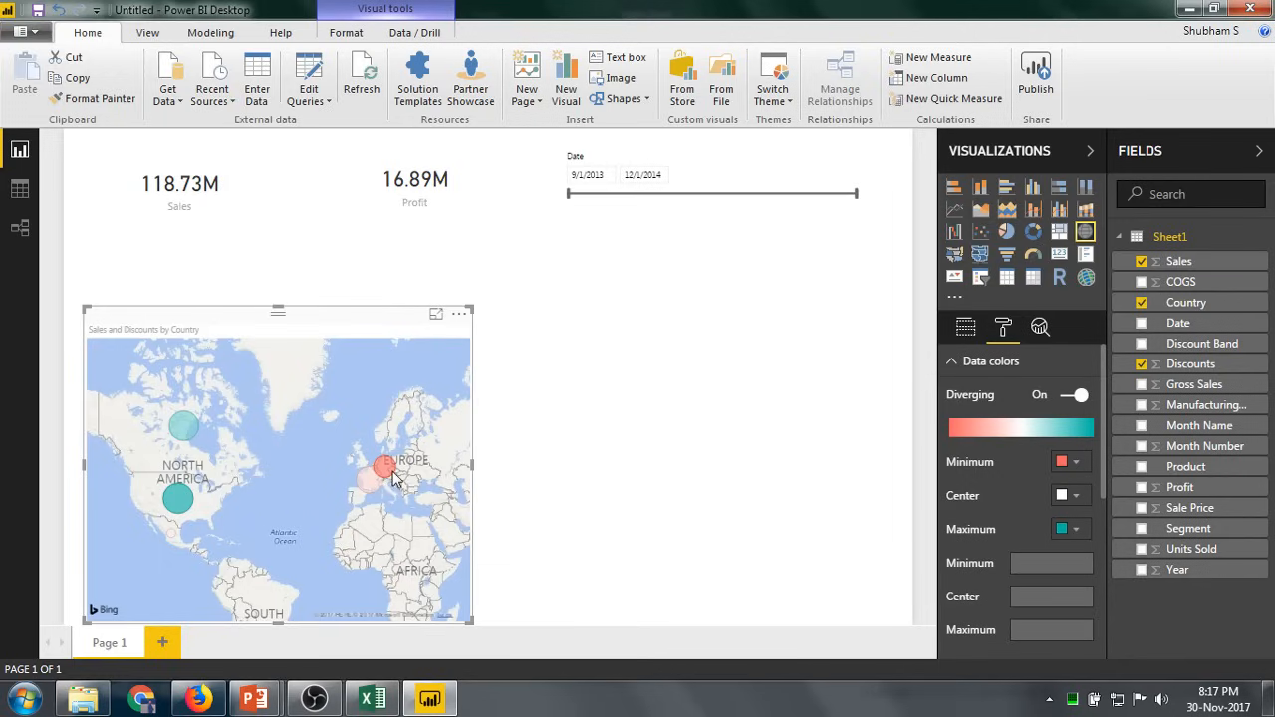
mouse_move(372, 476)
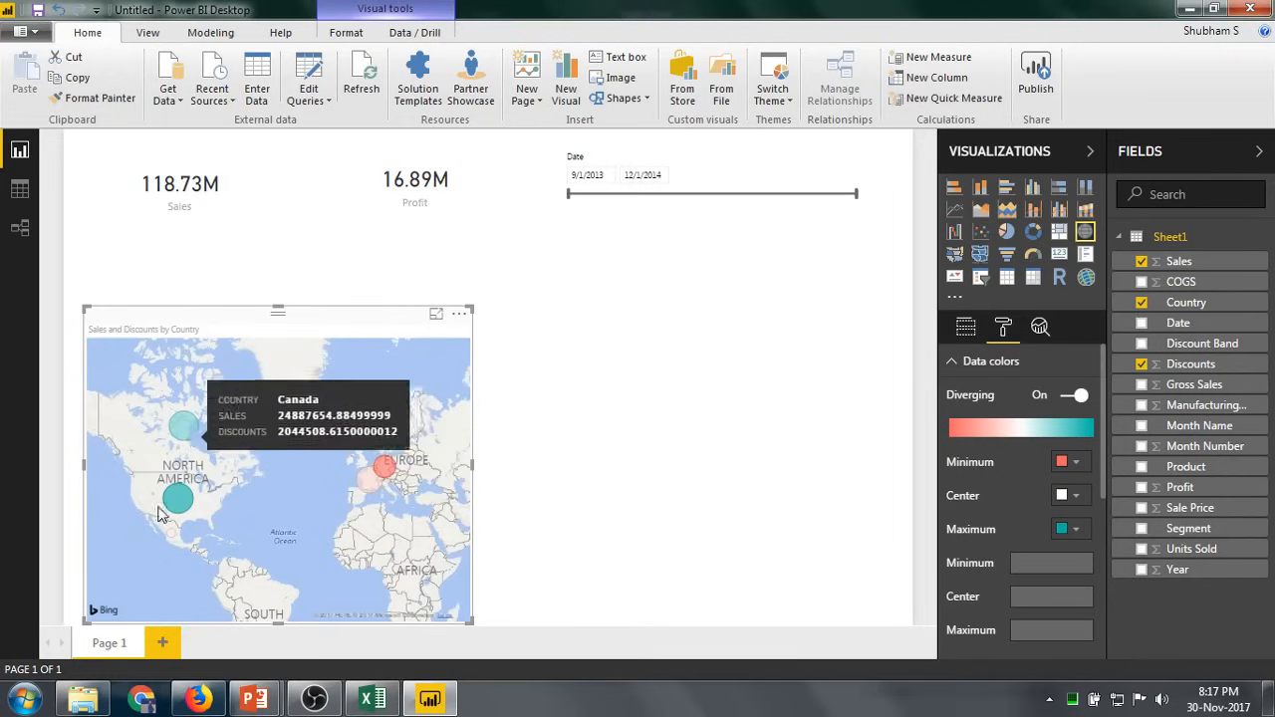
mouse_move(175, 539)
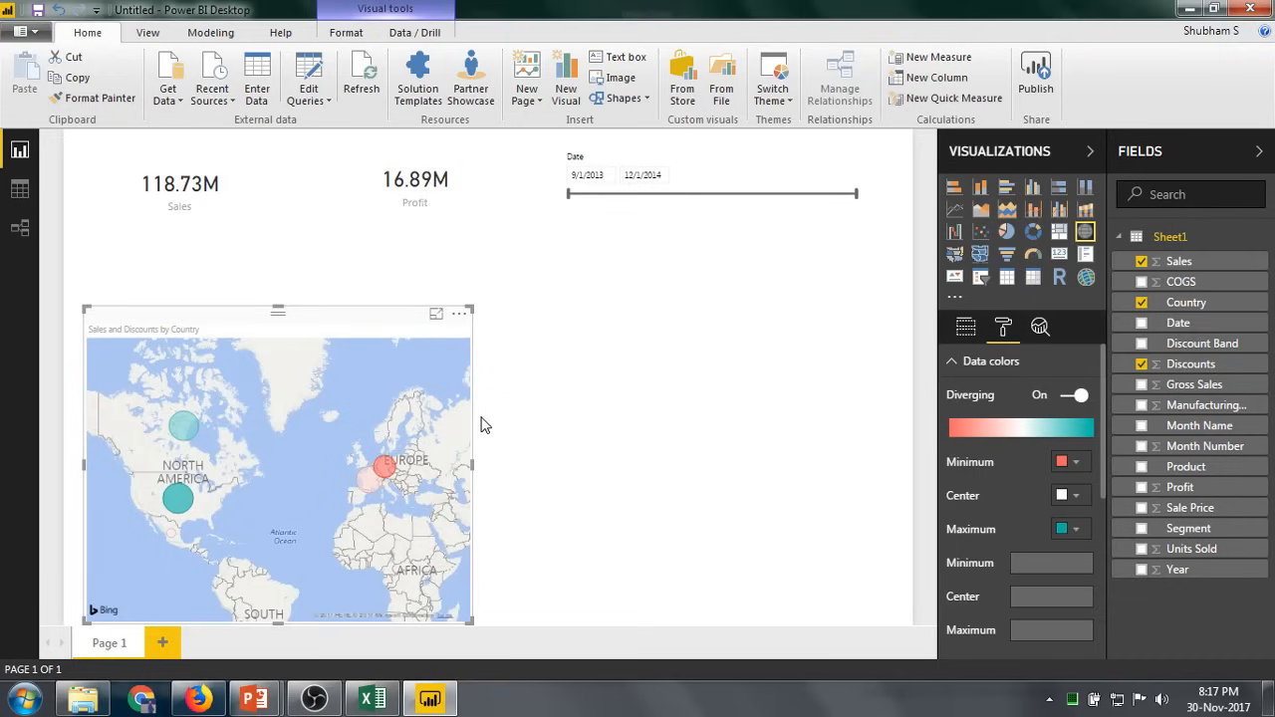
left_click(962, 364)
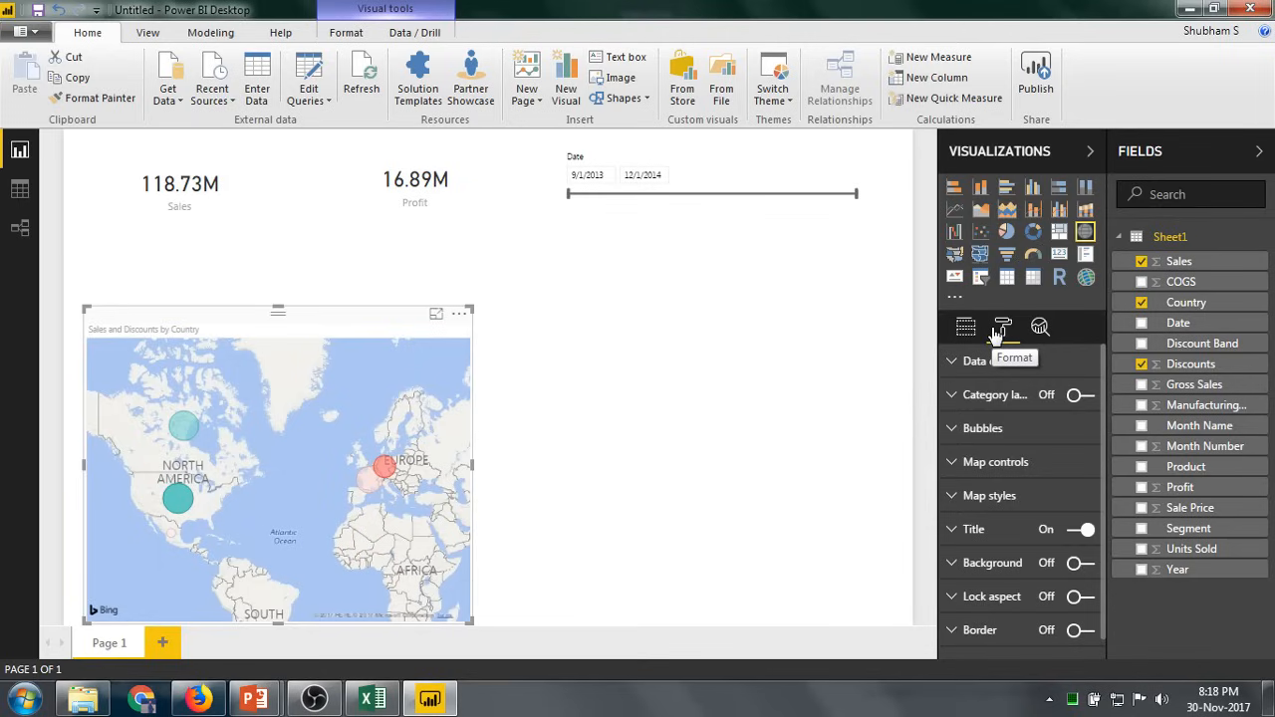
Create a clustered column chart of Profit and Discounts beside the map and enlarge it toward the map.
left_click(900, 368)
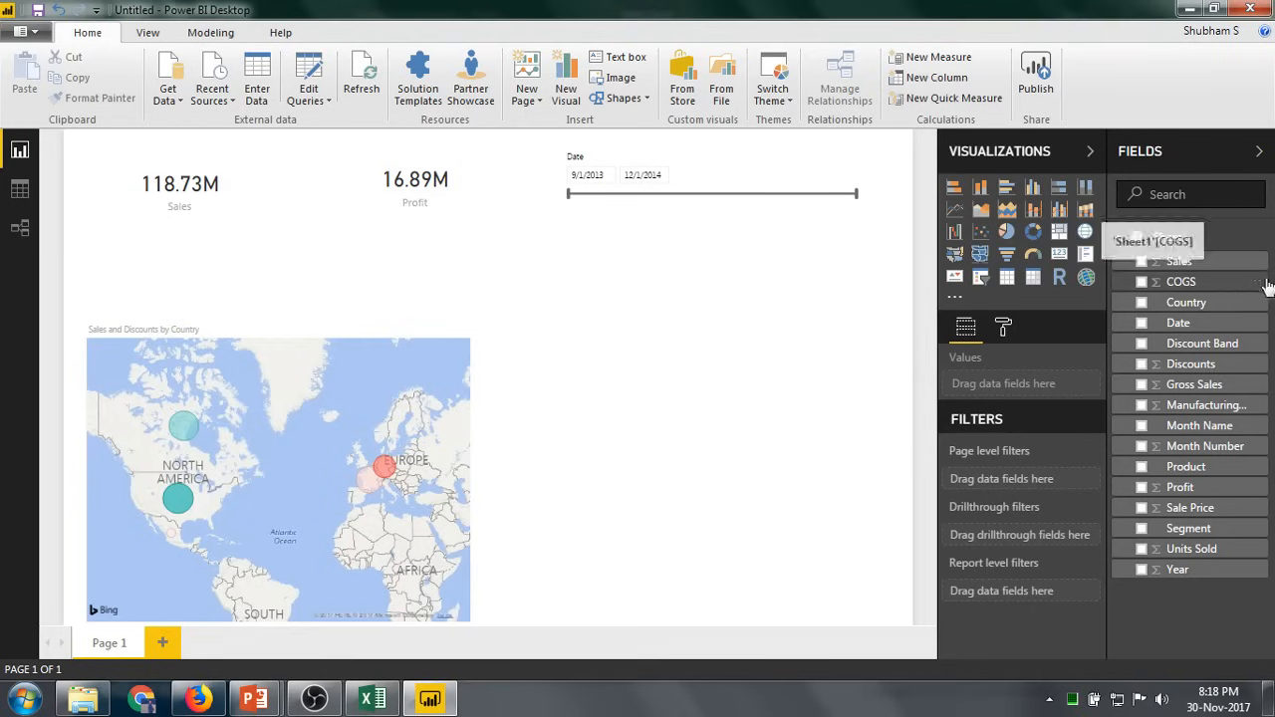
left_click_drag(1181, 487, 866, 404)
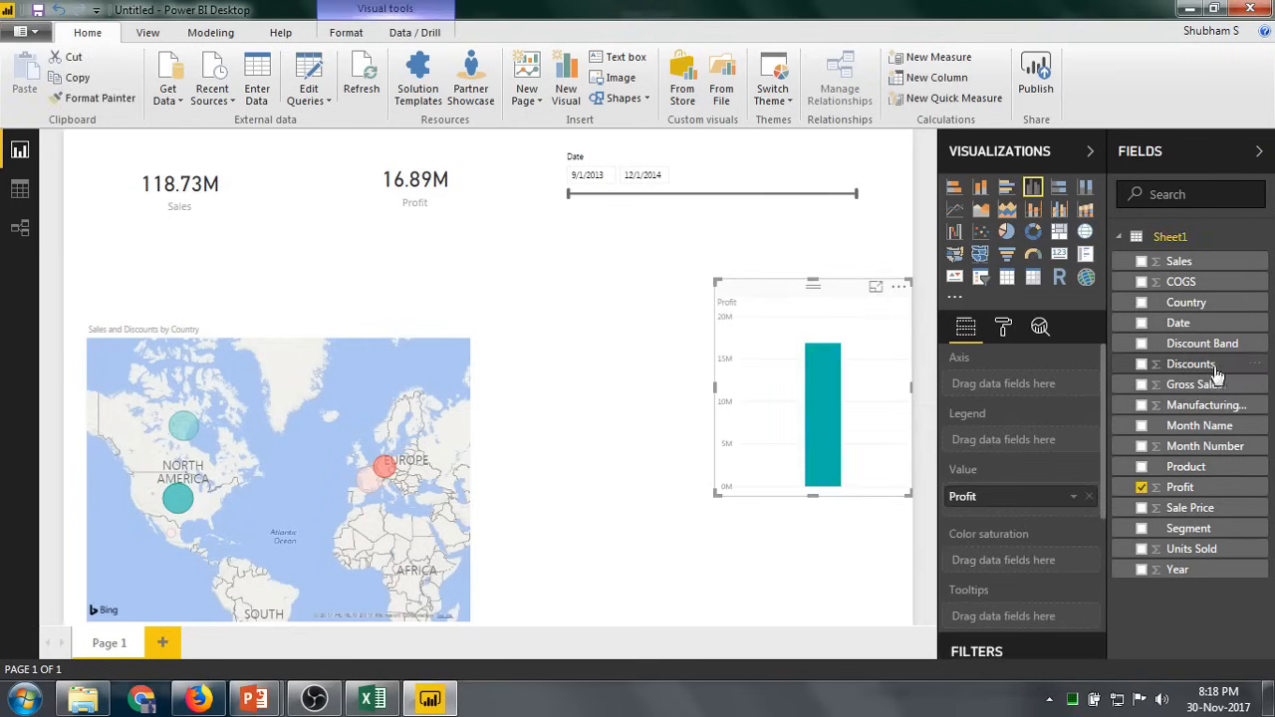
left_click_drag(1196, 365, 849, 404)
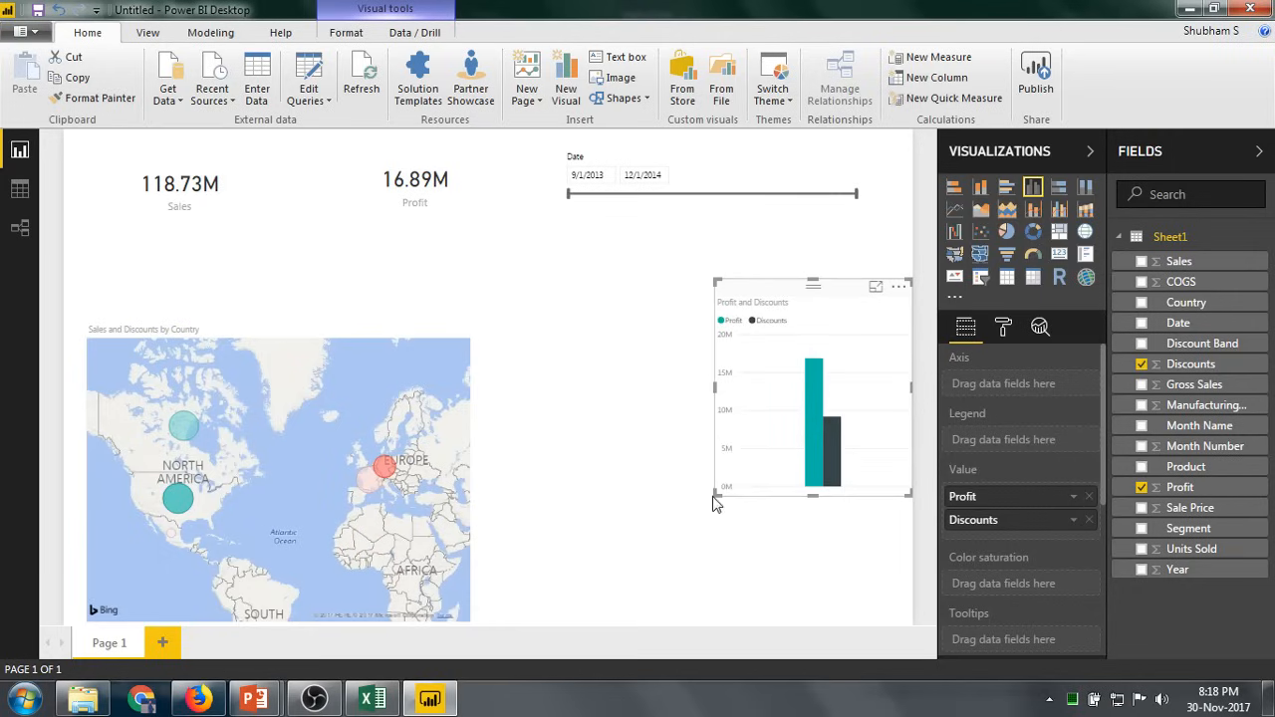
left_click_drag(714, 495, 611, 534)
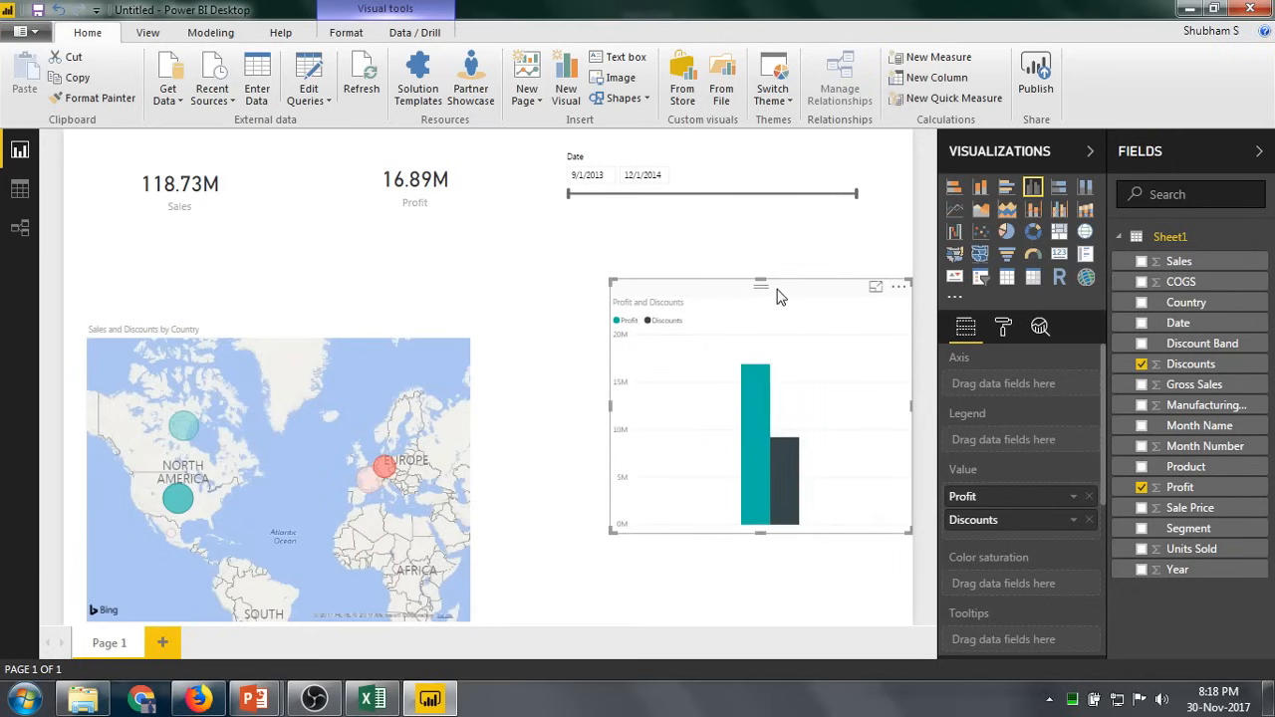
Move the Profit and Discounts chart directly under the Date slicer and shrink it to a low strip.
left_click_drag(780, 296, 765, 230)
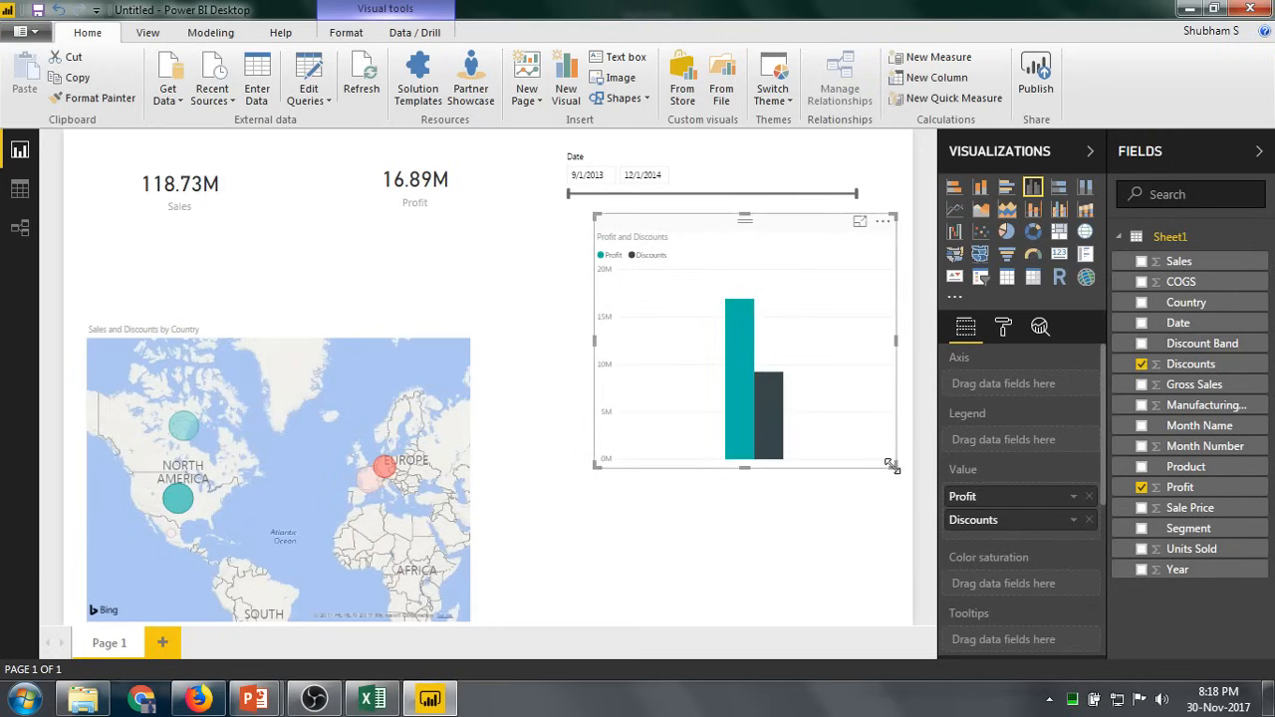
left_click_drag(892, 466, 823, 281)
left_click(855, 389)
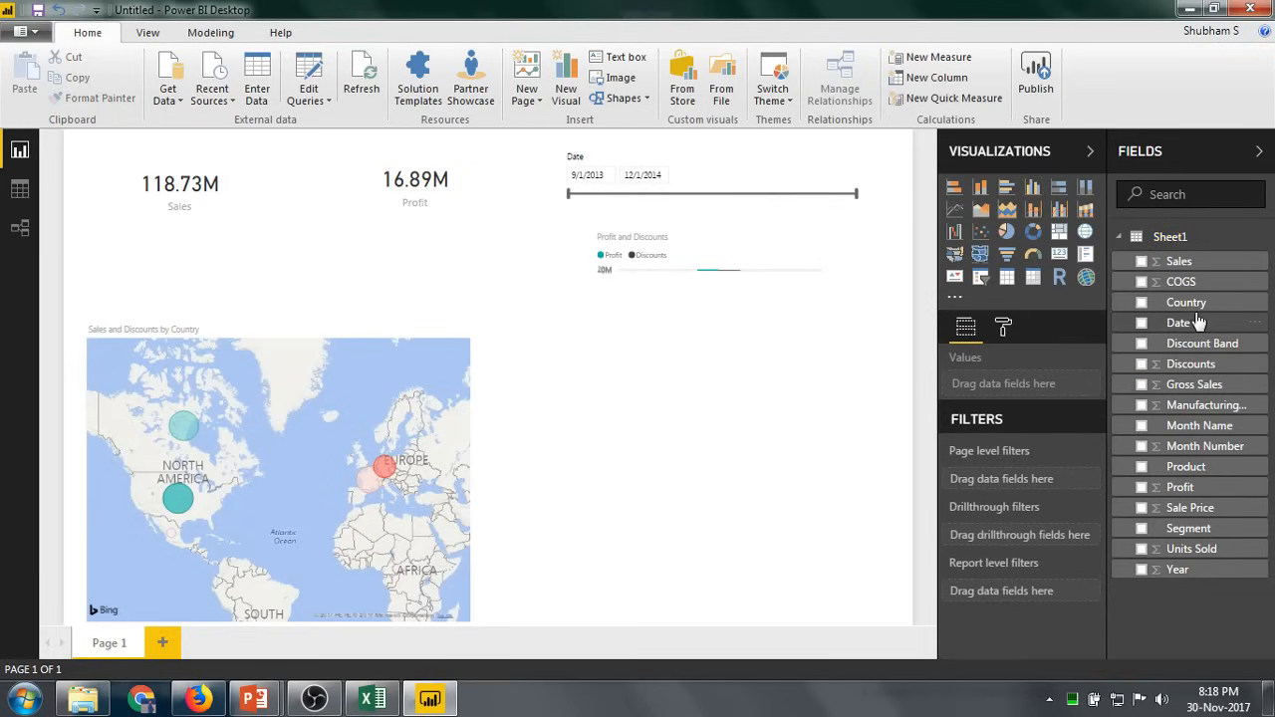
Create a table of Segment and Units Sold below the column chart and summarize Segment by Count.
left_click_drag(1188, 538, 805, 514)
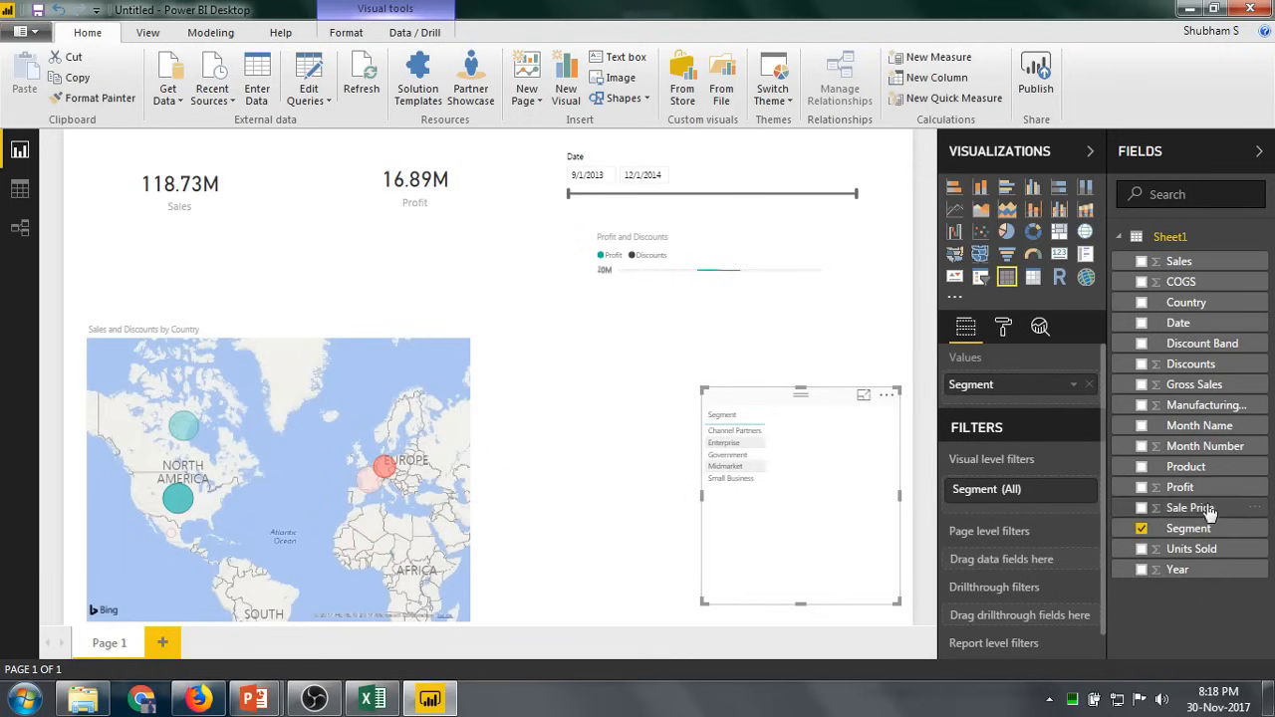
left_click_drag(1196, 551, 854, 515)
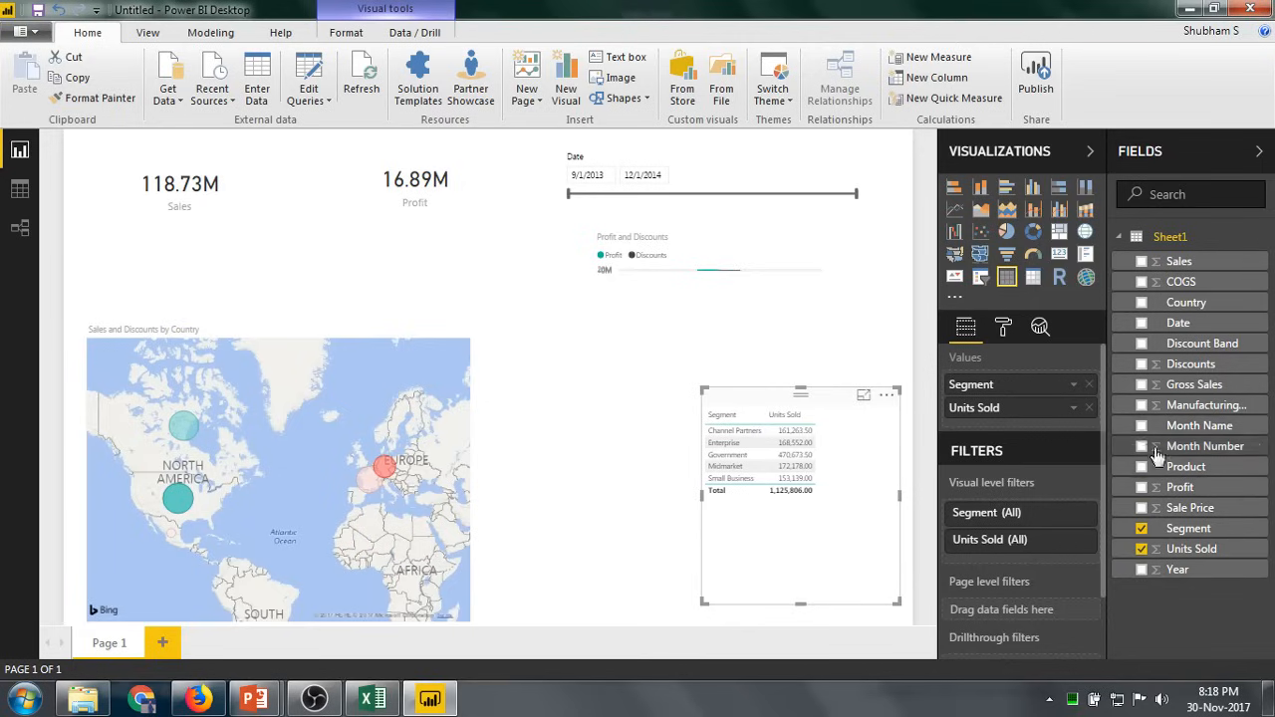
left_click(1072, 385)
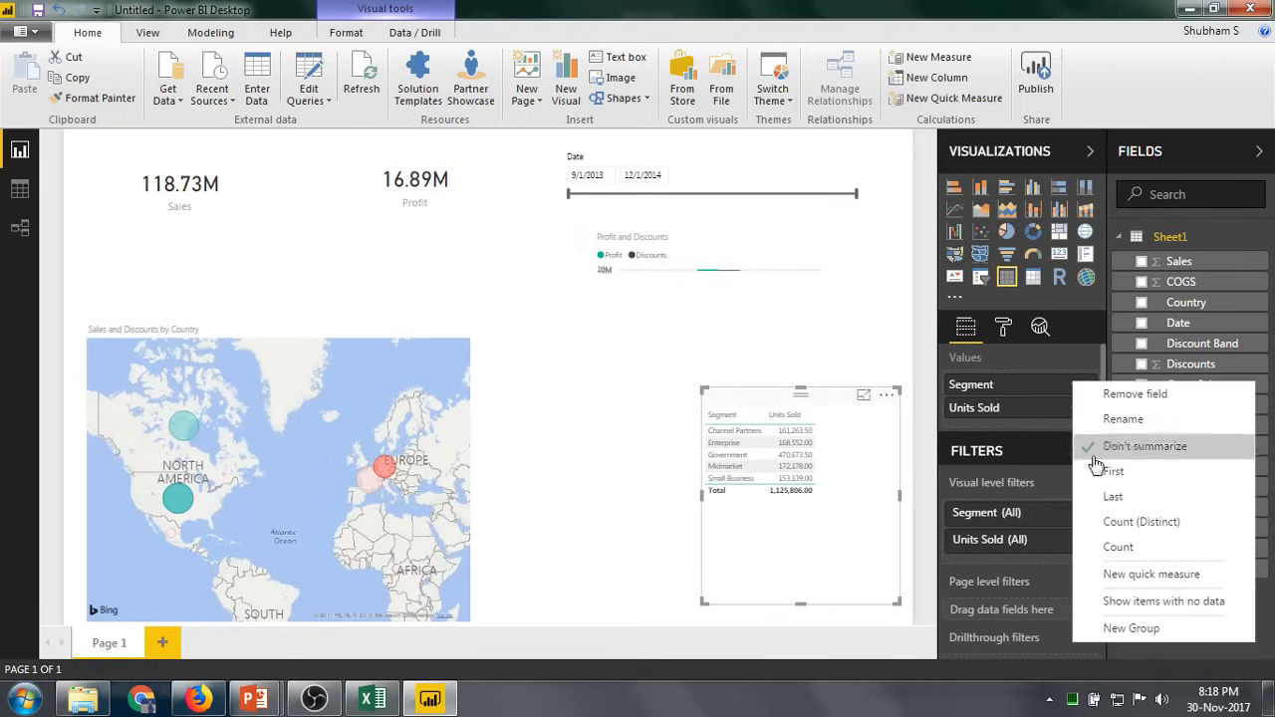
left_click(1101, 521)
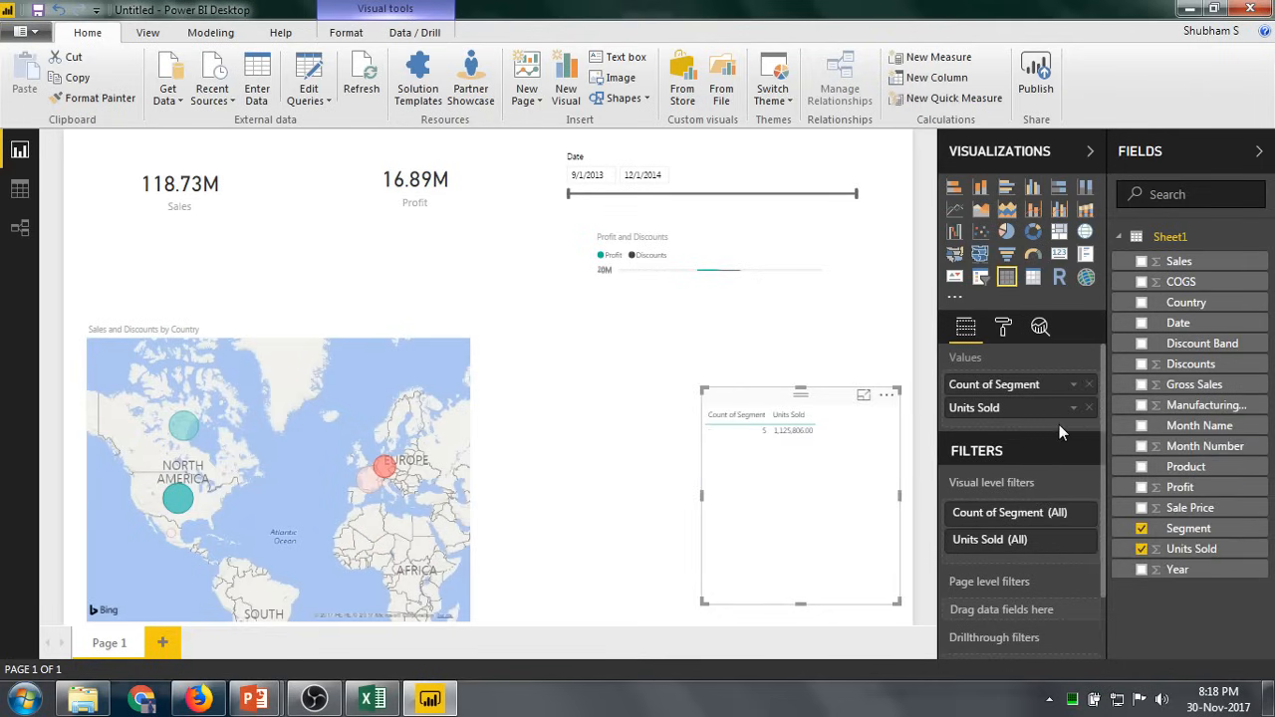
left_click(1073, 385)
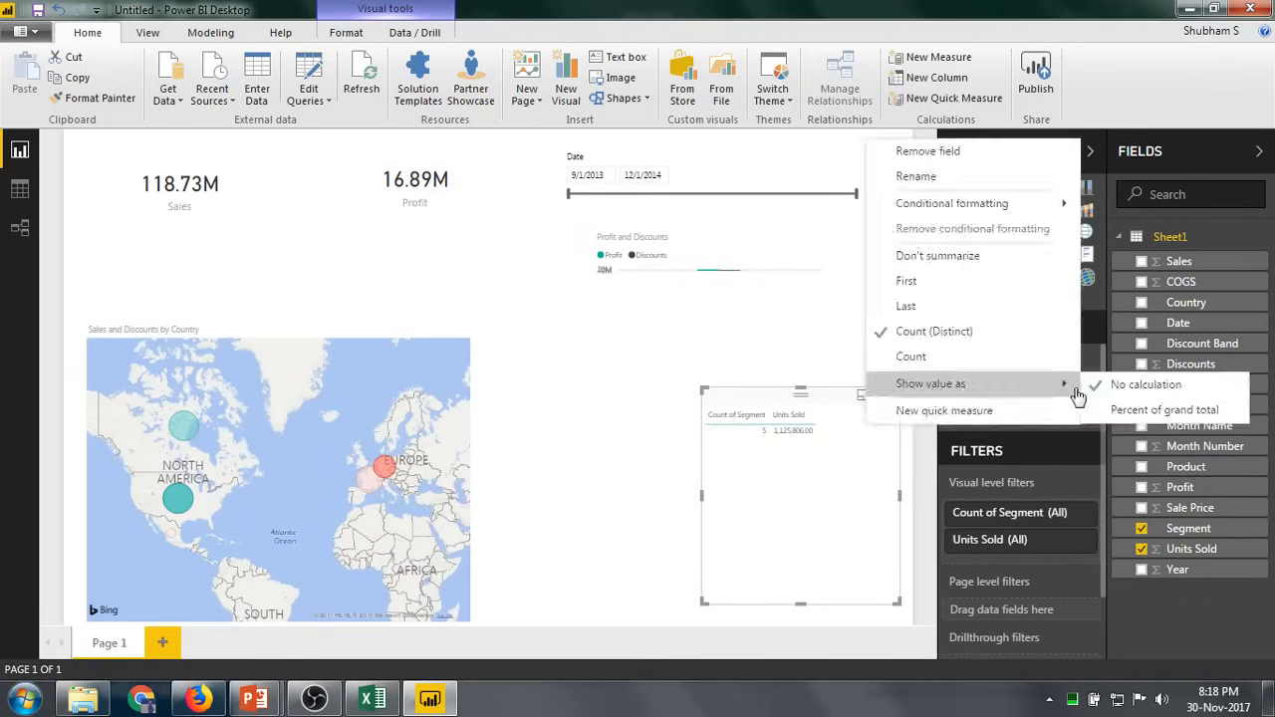
left_click(1030, 361)
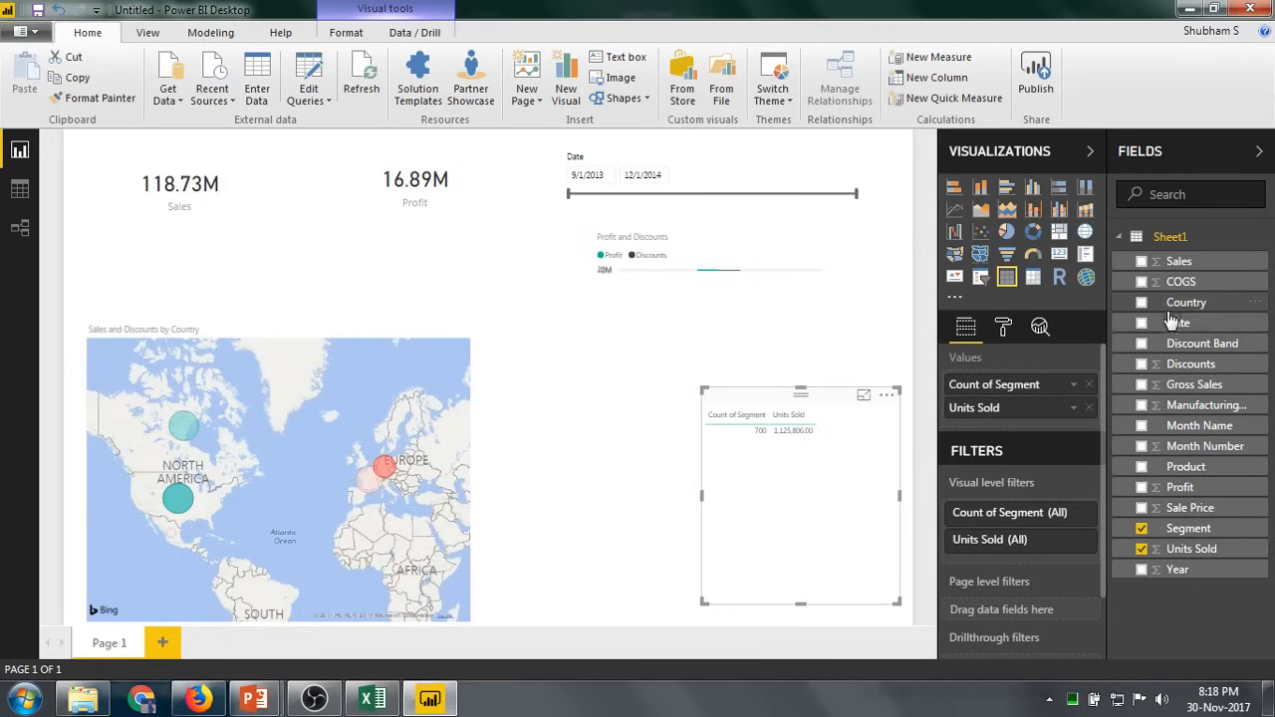
Add Product to the Segment and Units Sold table and convert the widened table to a treemap.
left_click_drag(1185, 468, 777, 456)
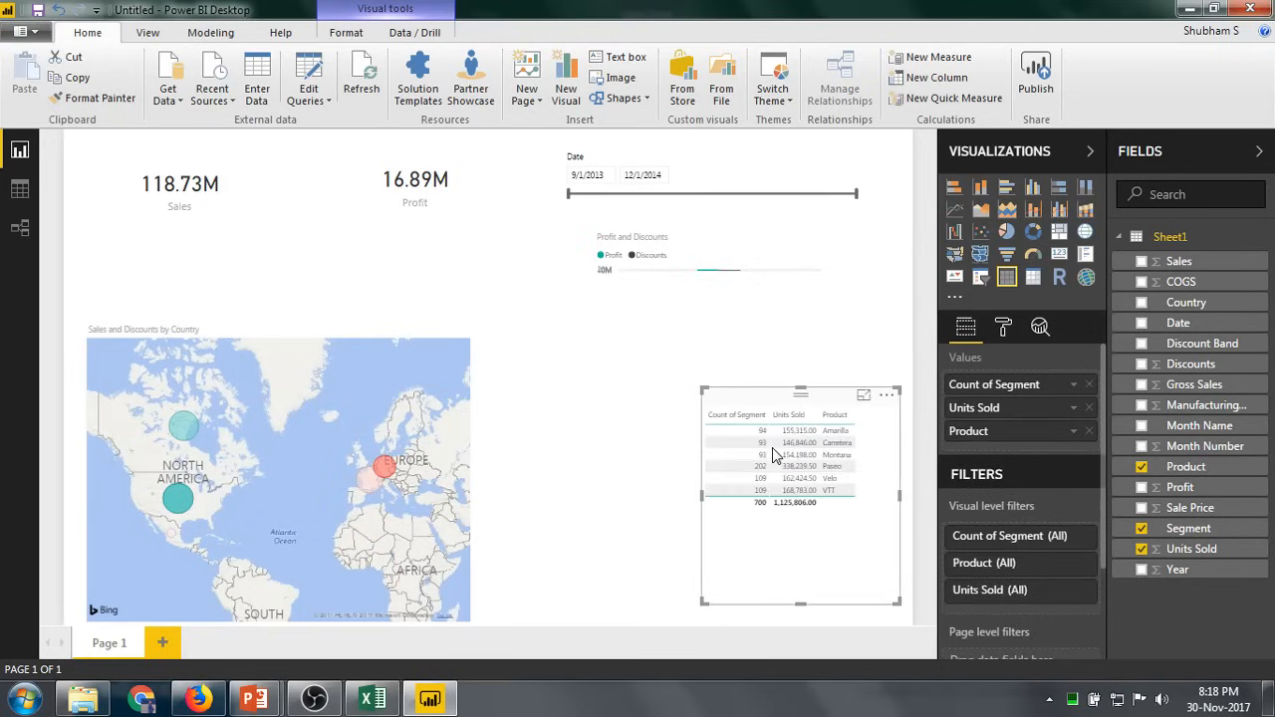
left_click_drag(703, 603, 652, 591)
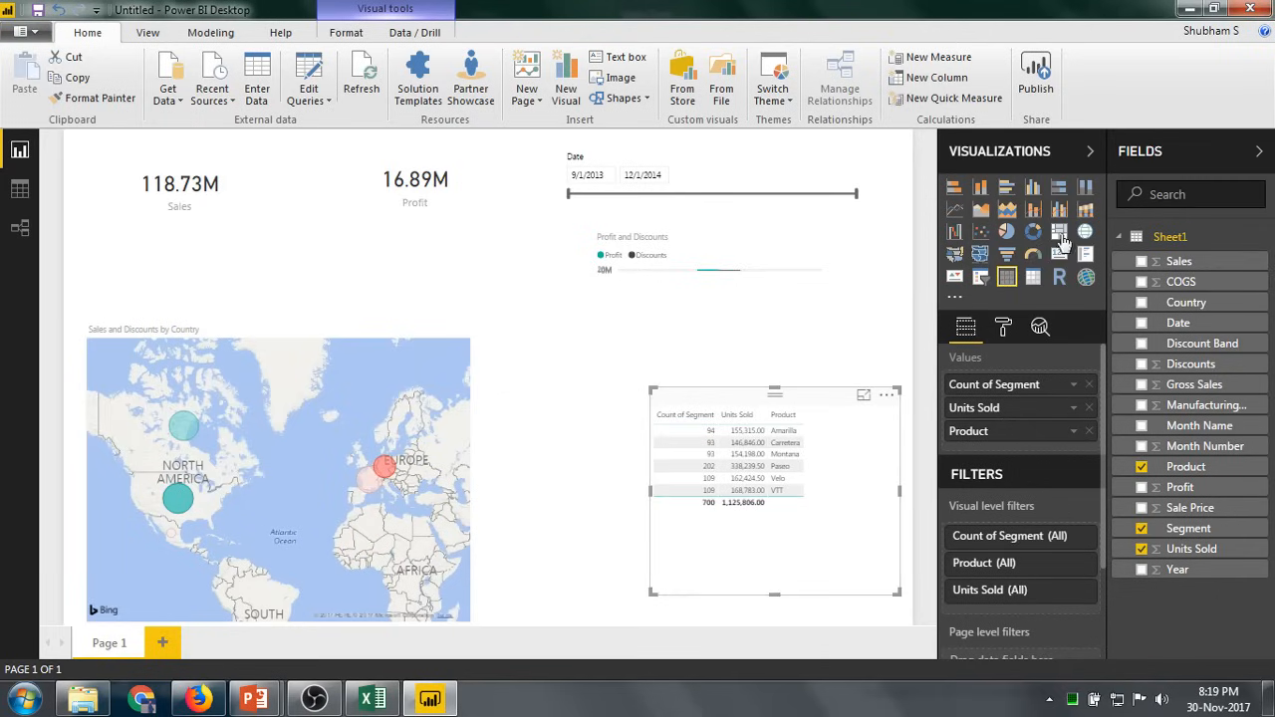
left_click(1060, 234)
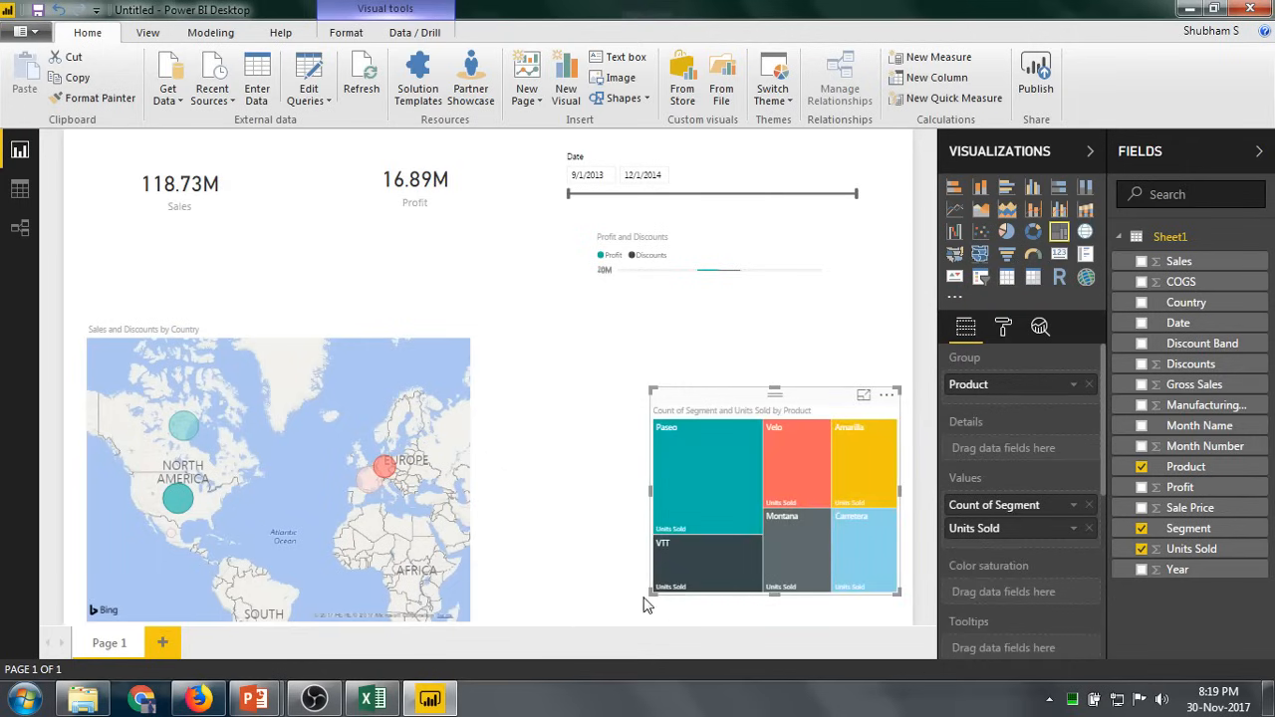
Enlarge the treemap to fill the space between the map and the page's edges, matching the map's height.
left_click_drag(652, 592, 468, 624)
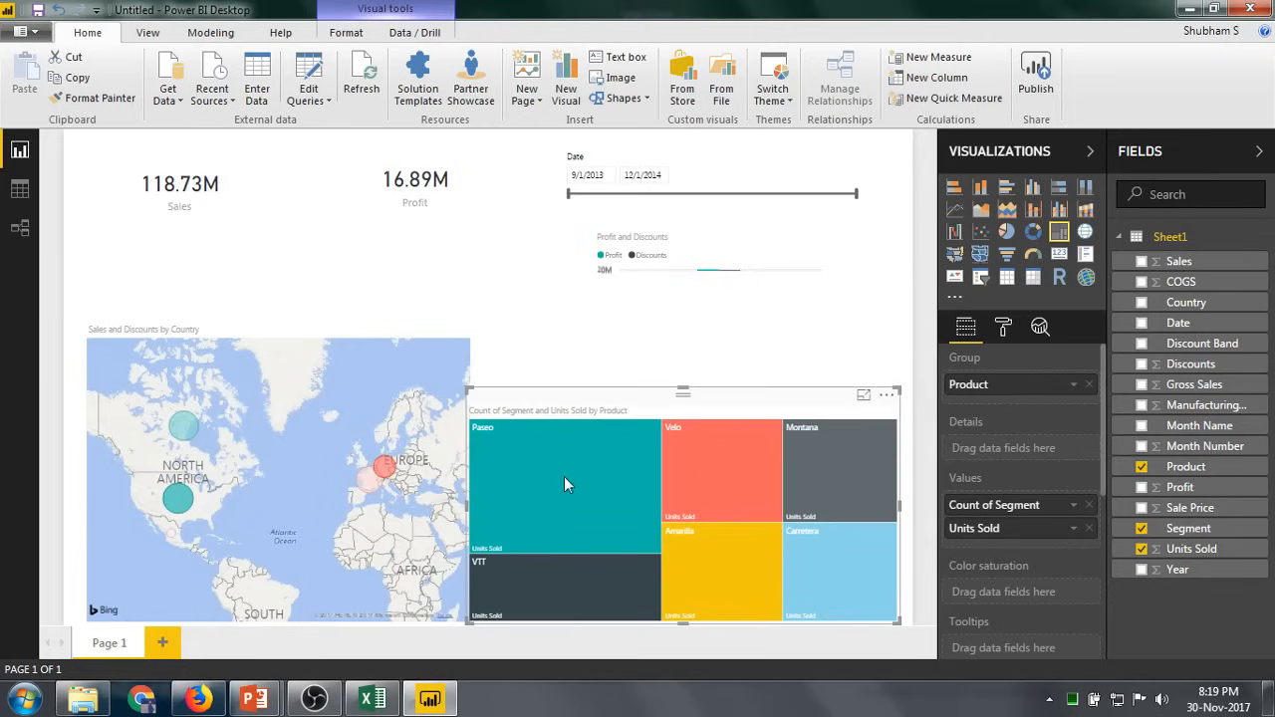
mouse_move(588, 472)
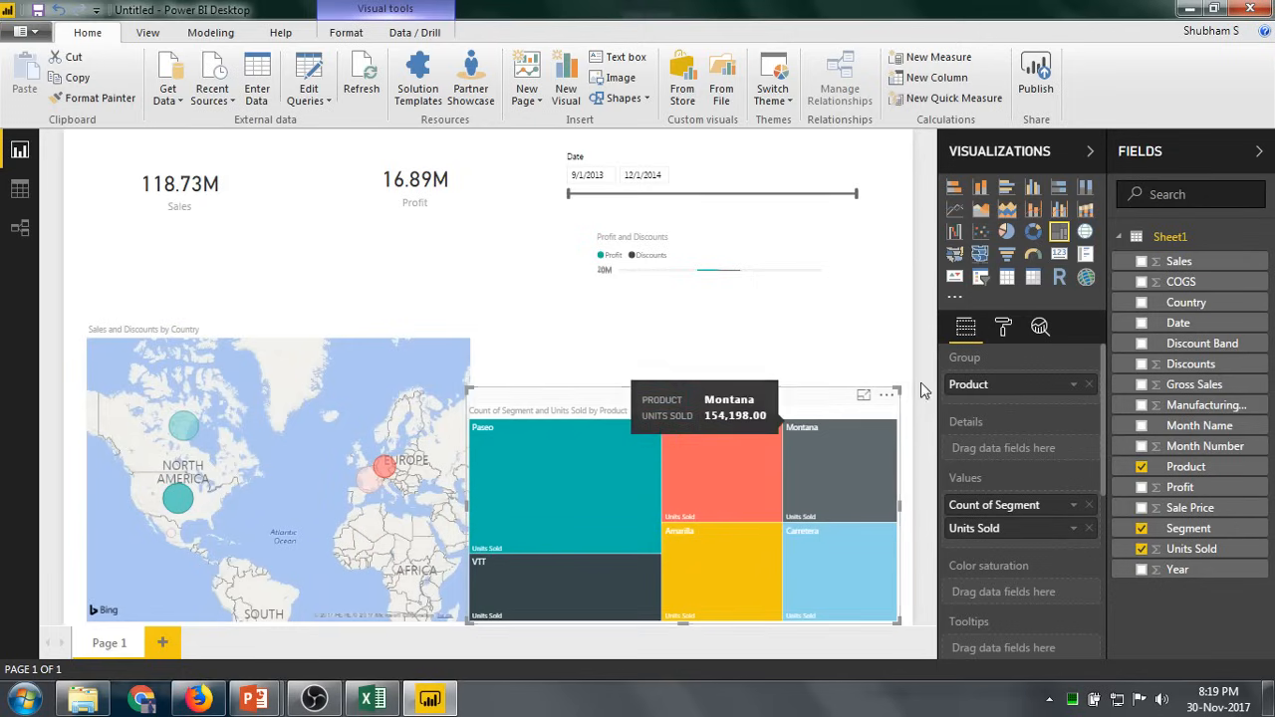
left_click_drag(900, 389, 913, 327)
left_click(917, 323)
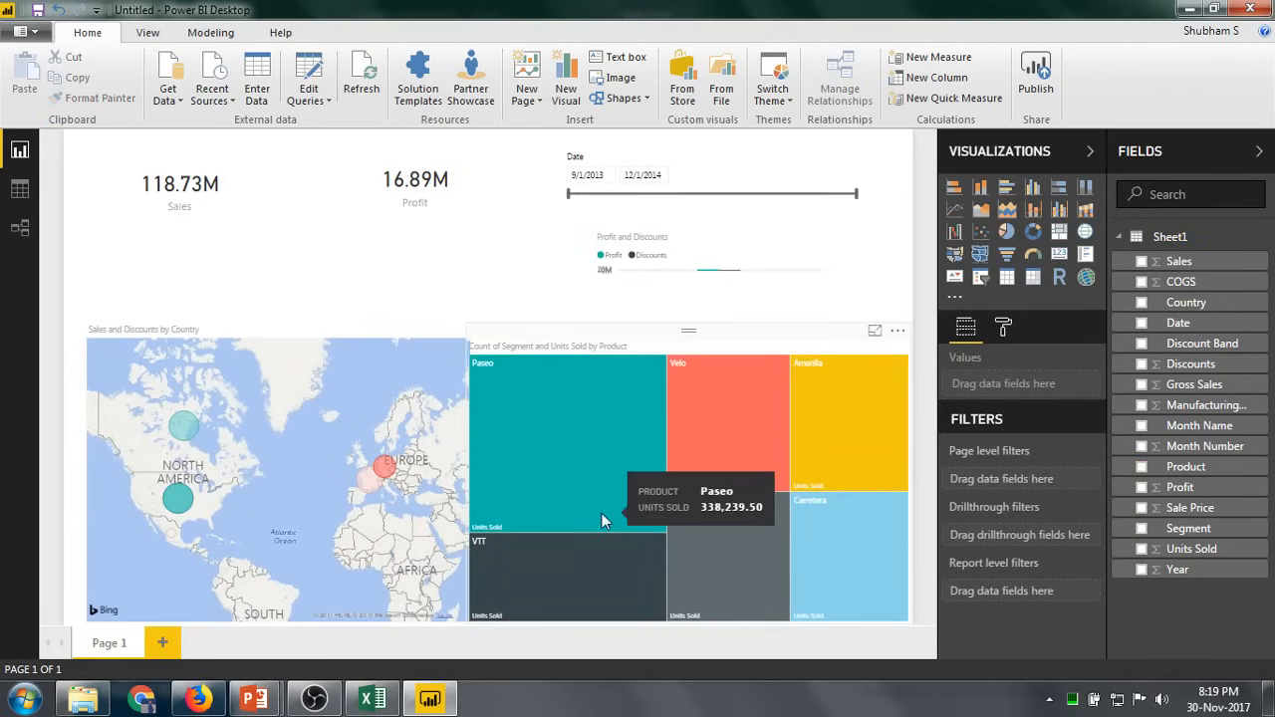
Add a second report page and insert an empty scatter chart on it, enlarged to roughly double its width.
left_click(163, 643)
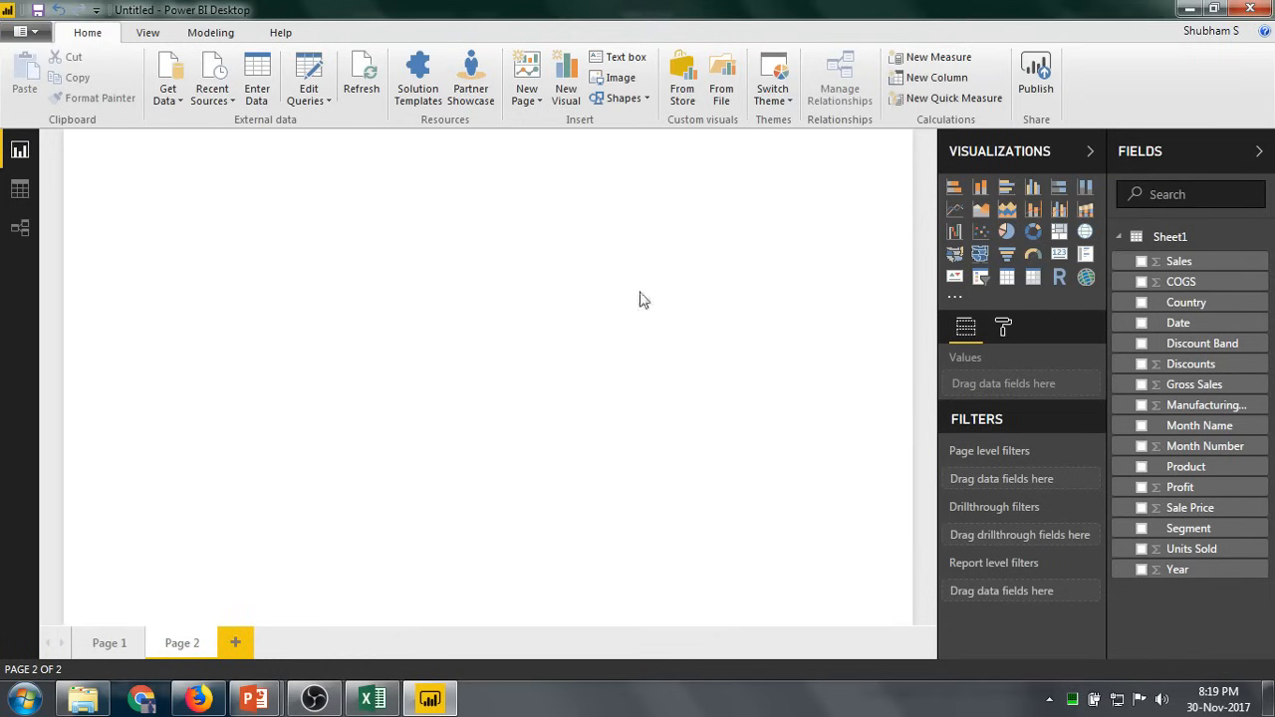
left_click(982, 234)
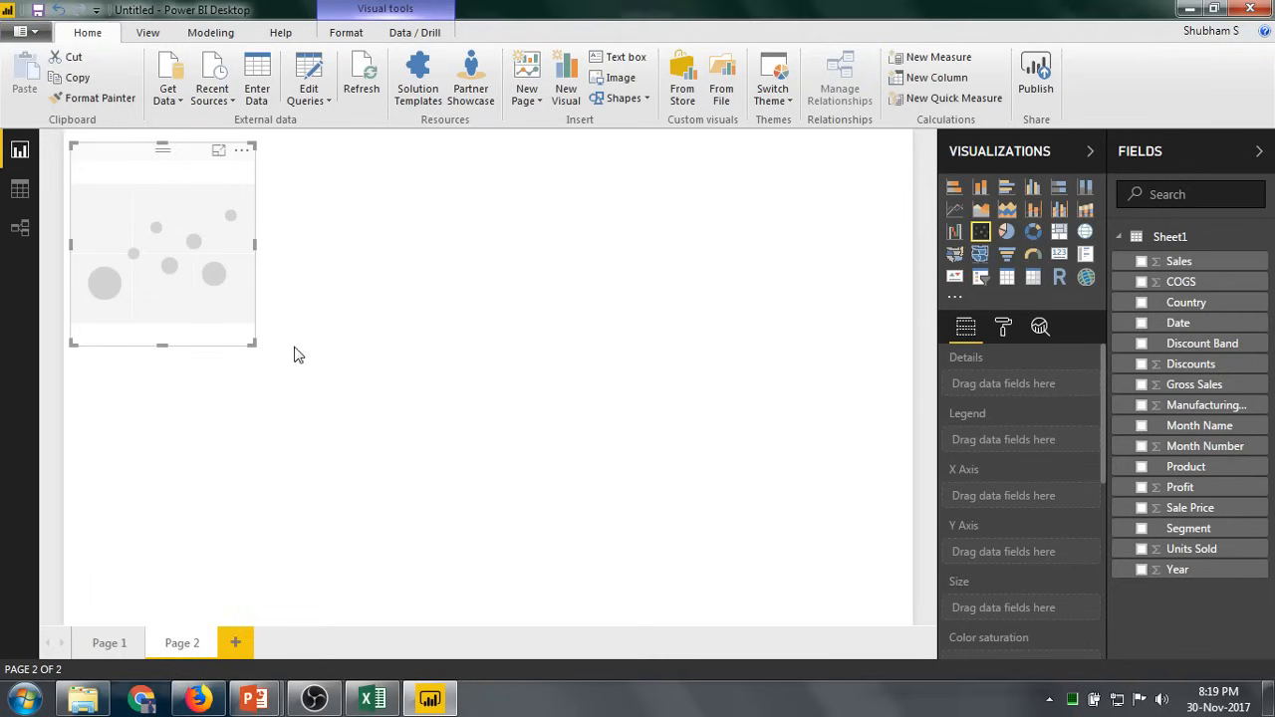
left_click_drag(255, 344, 429, 423)
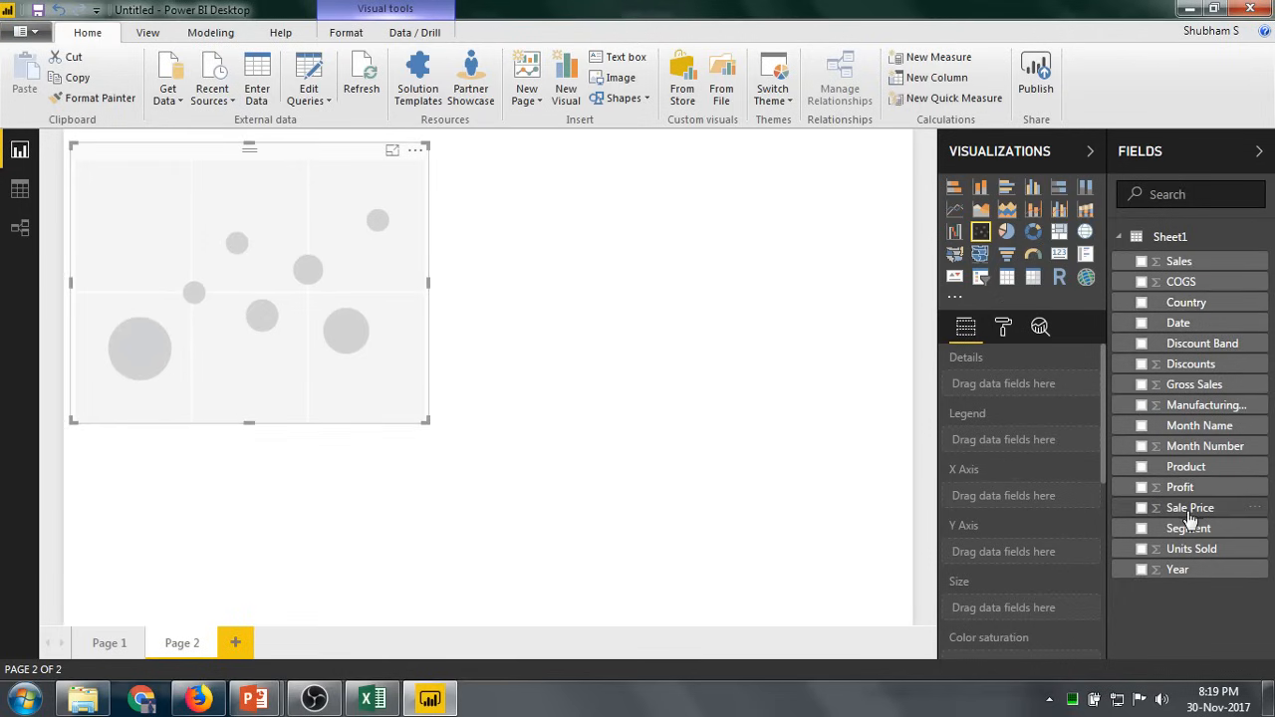
Plot Sale Price against Manufacturing Price in the scatter chart, sized by Profit and detailed by Product, and increase the chart's height.
left_click_drag(1188, 508, 356, 324)
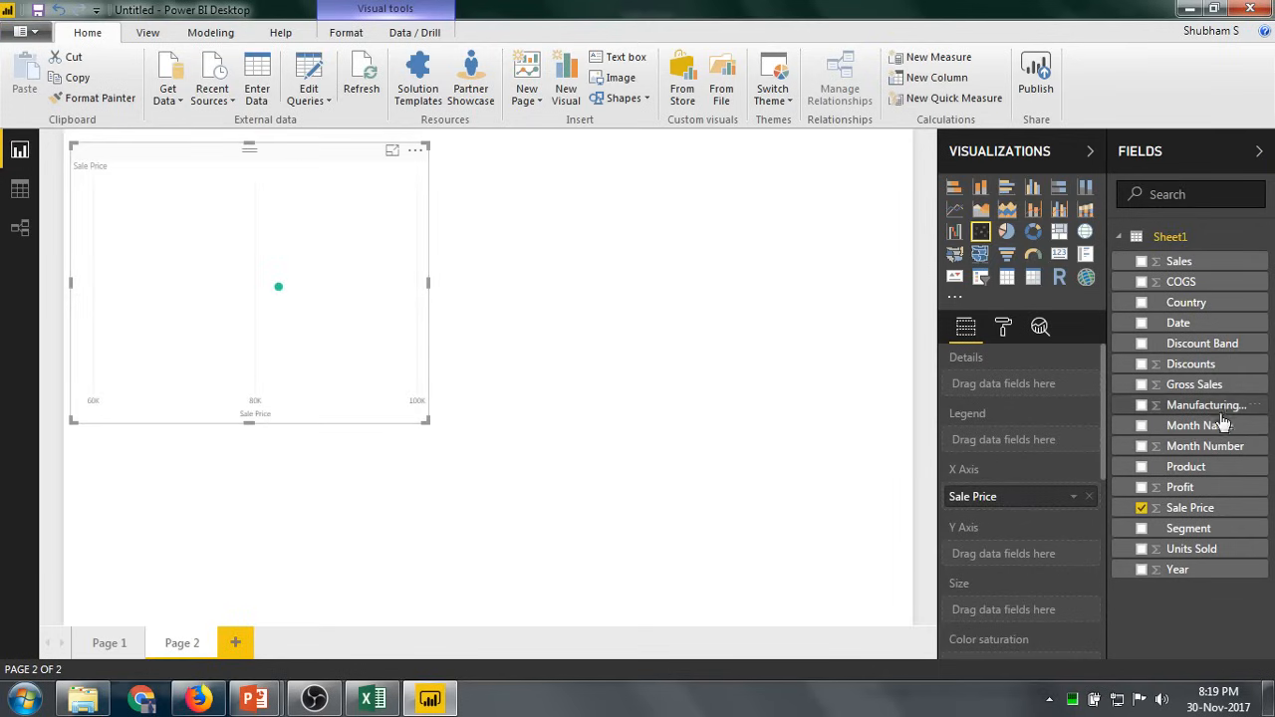
left_click_drag(1214, 408, 385, 330)
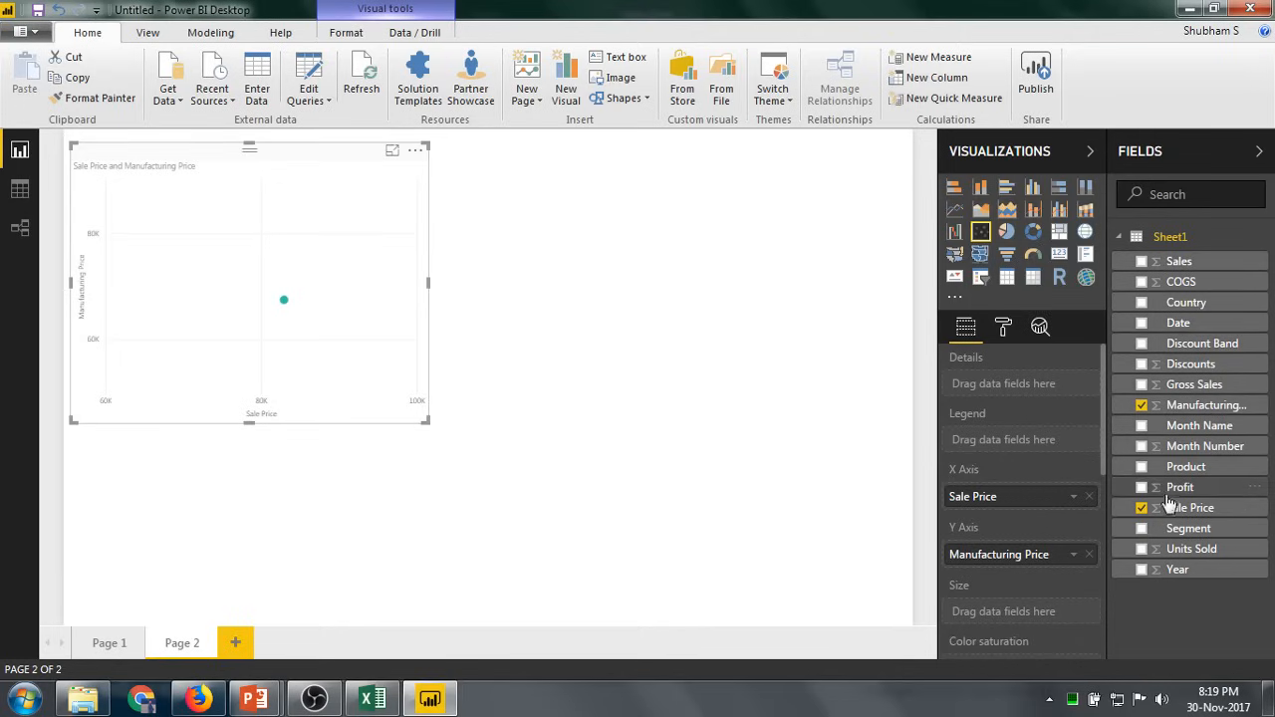
left_click_drag(1163, 491, 336, 390)
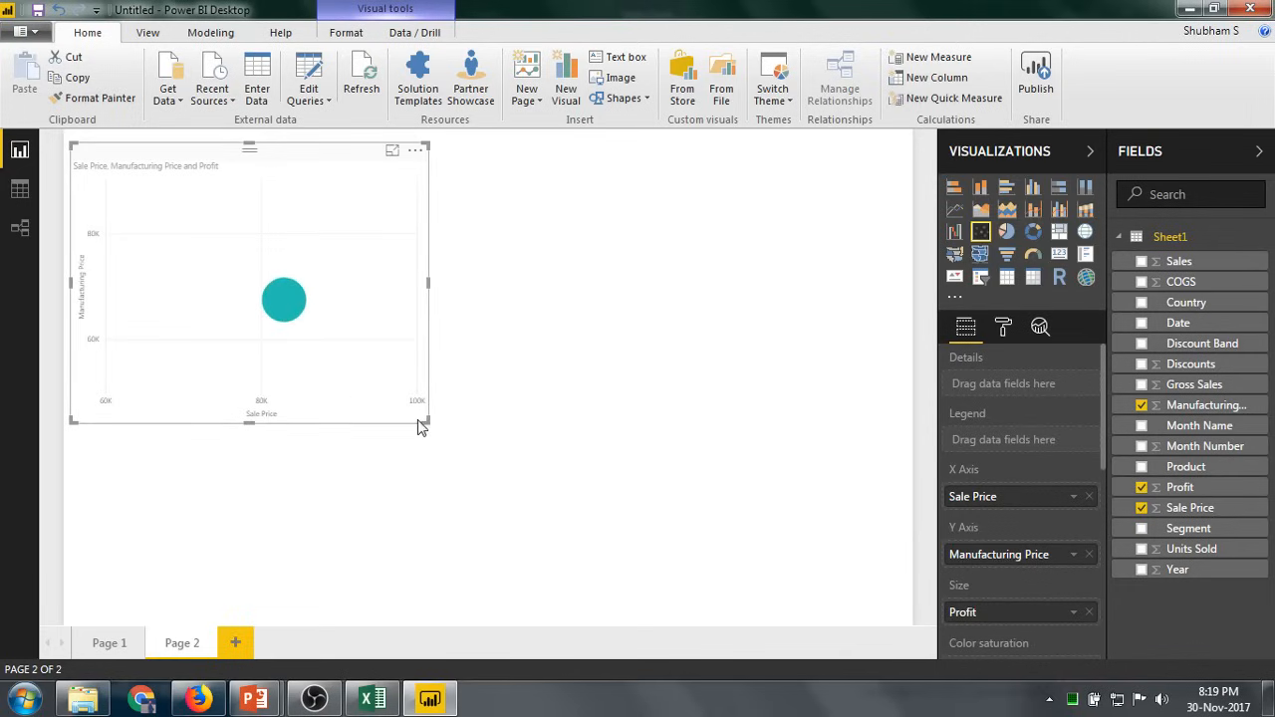
left_click_drag(427, 422, 438, 528)
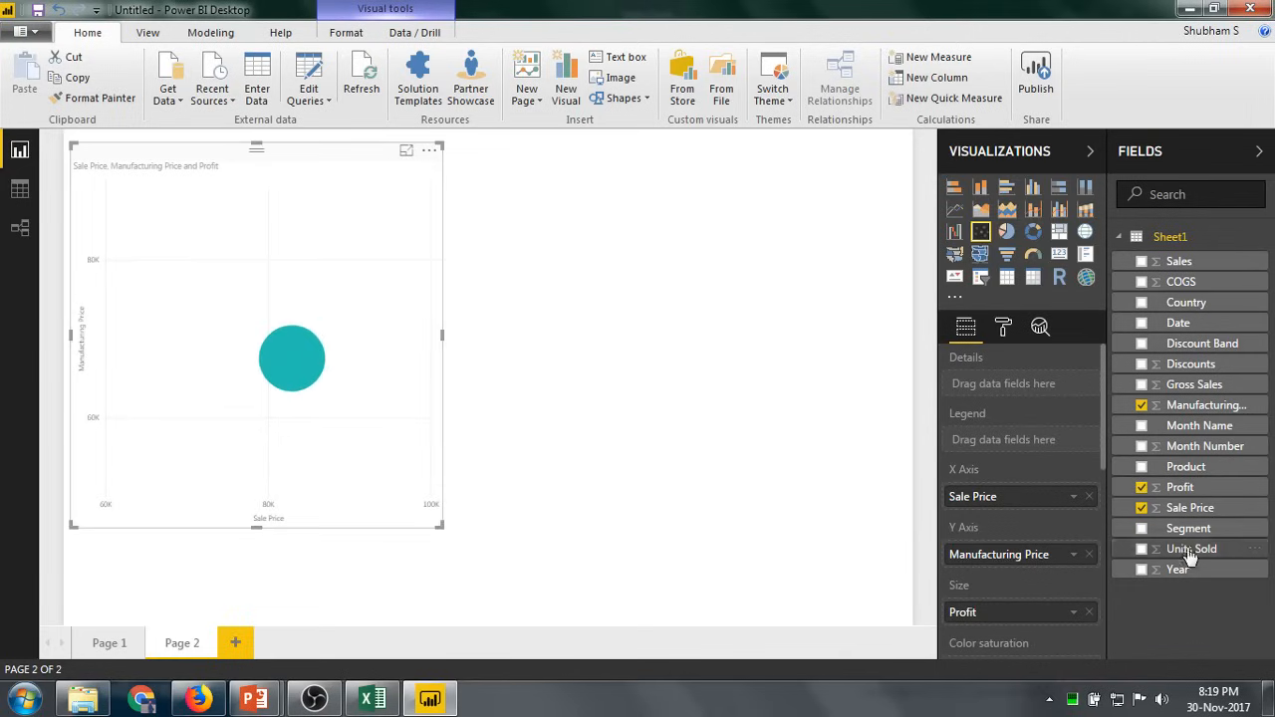
left_click_drag(1186, 466, 307, 427)
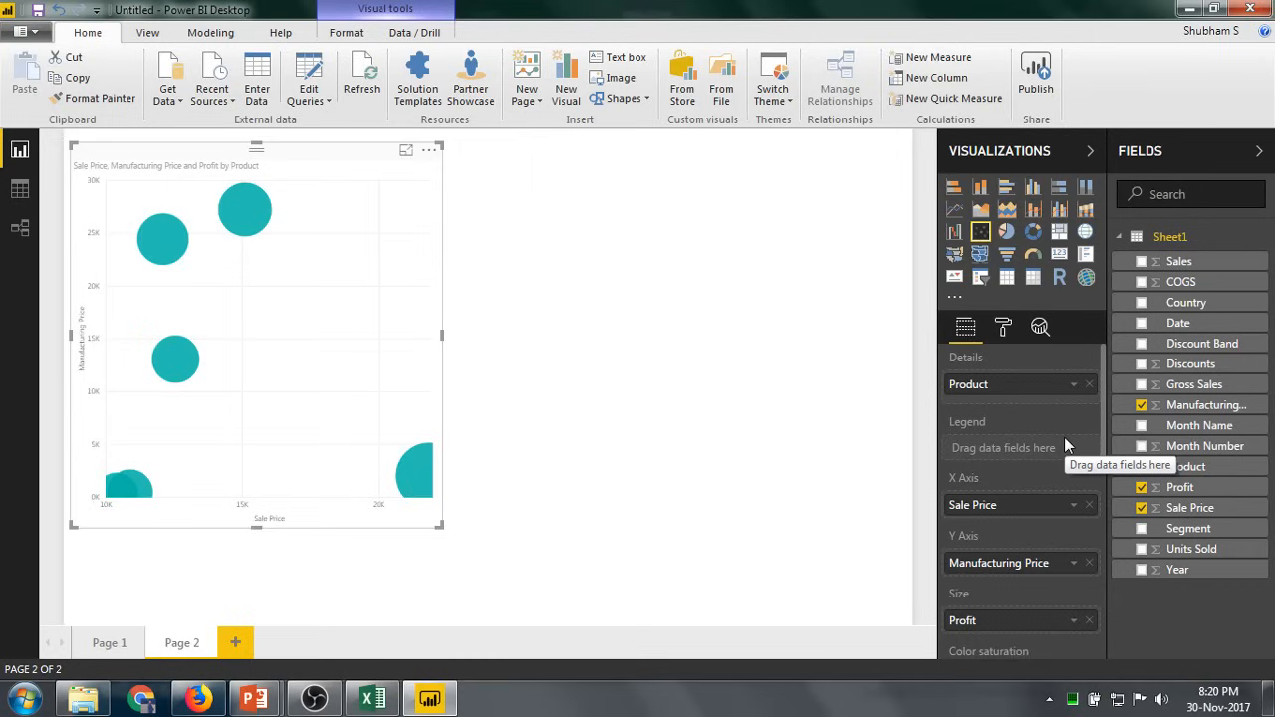
Enable separate data colors for every product in the scatter chart's formatting.
left_click(1006, 331)
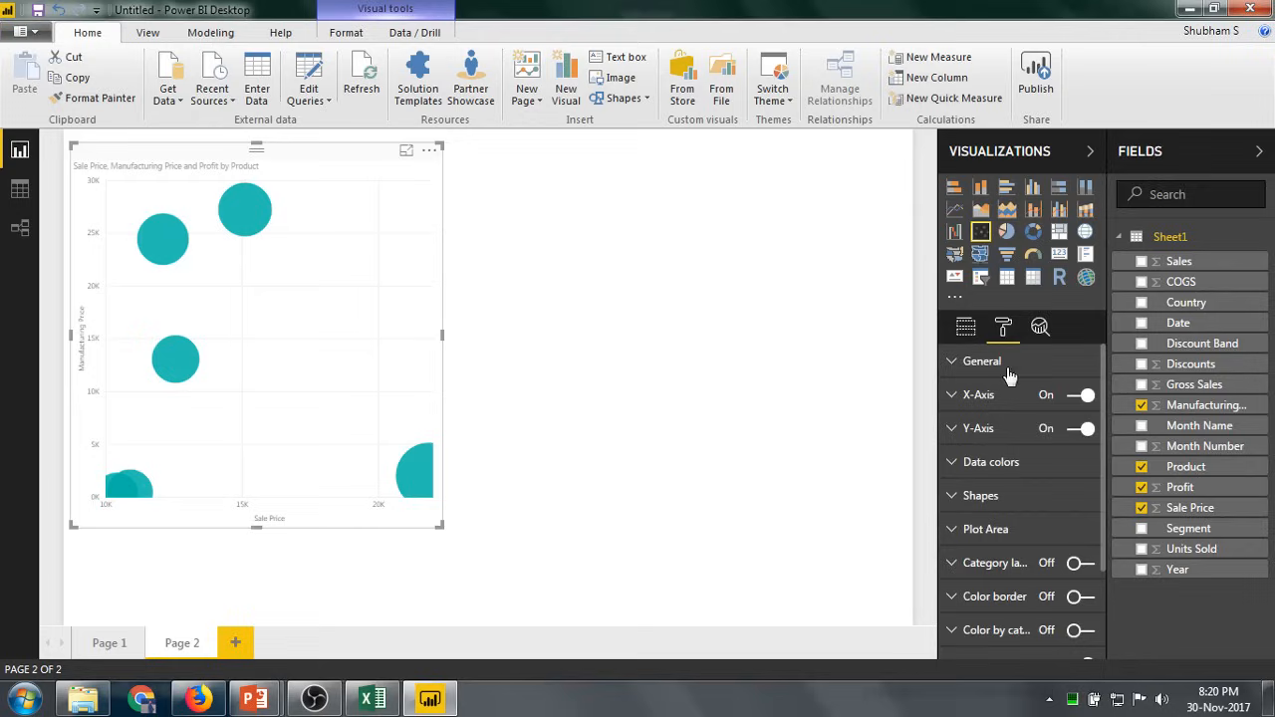
left_click(954, 461)
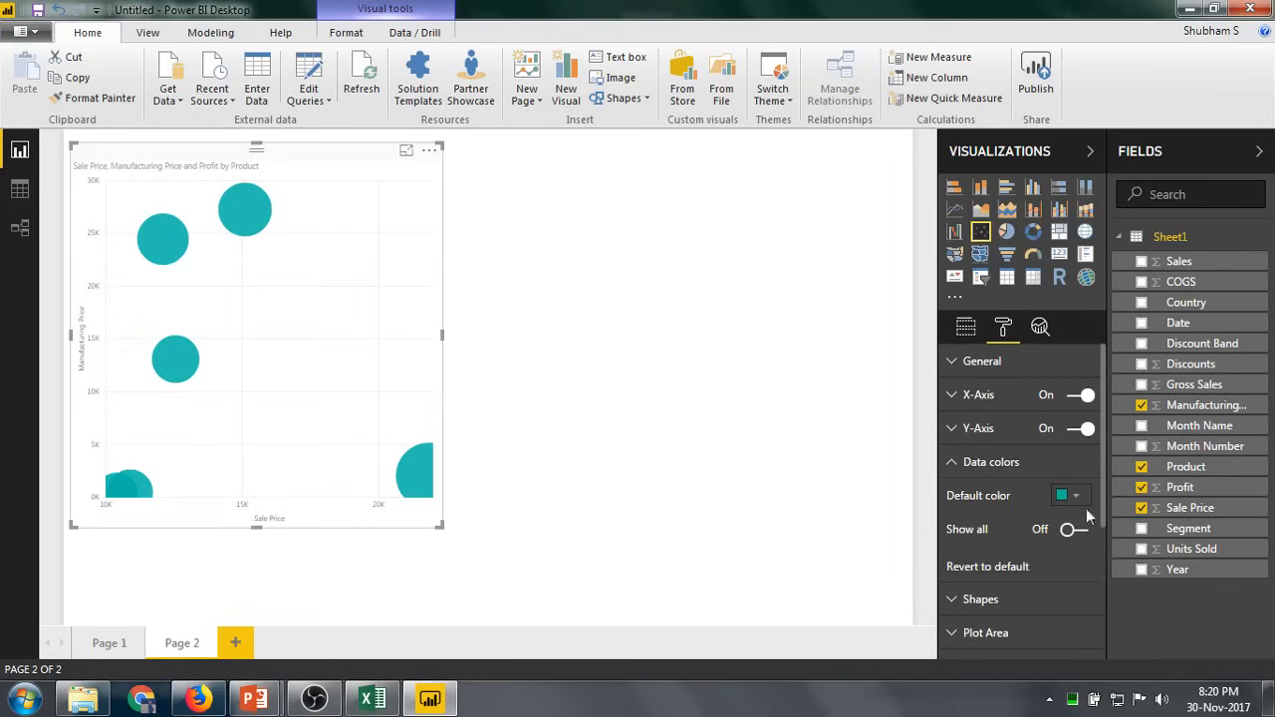
left_click(1074, 530)
scroll(1088, 538, "down", 3)
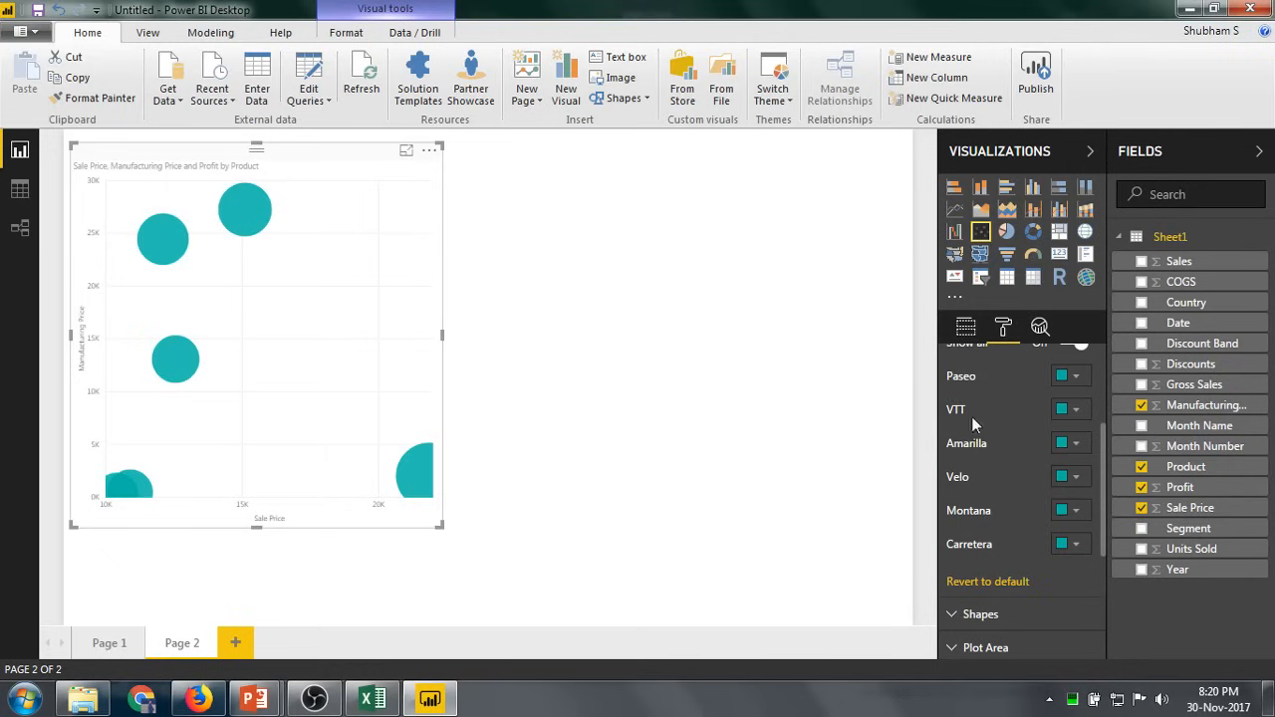
Color the Paseo bubble dark grey, VTT coral red, Amarilla white and Montana slate grey.
left_click(1076, 375)
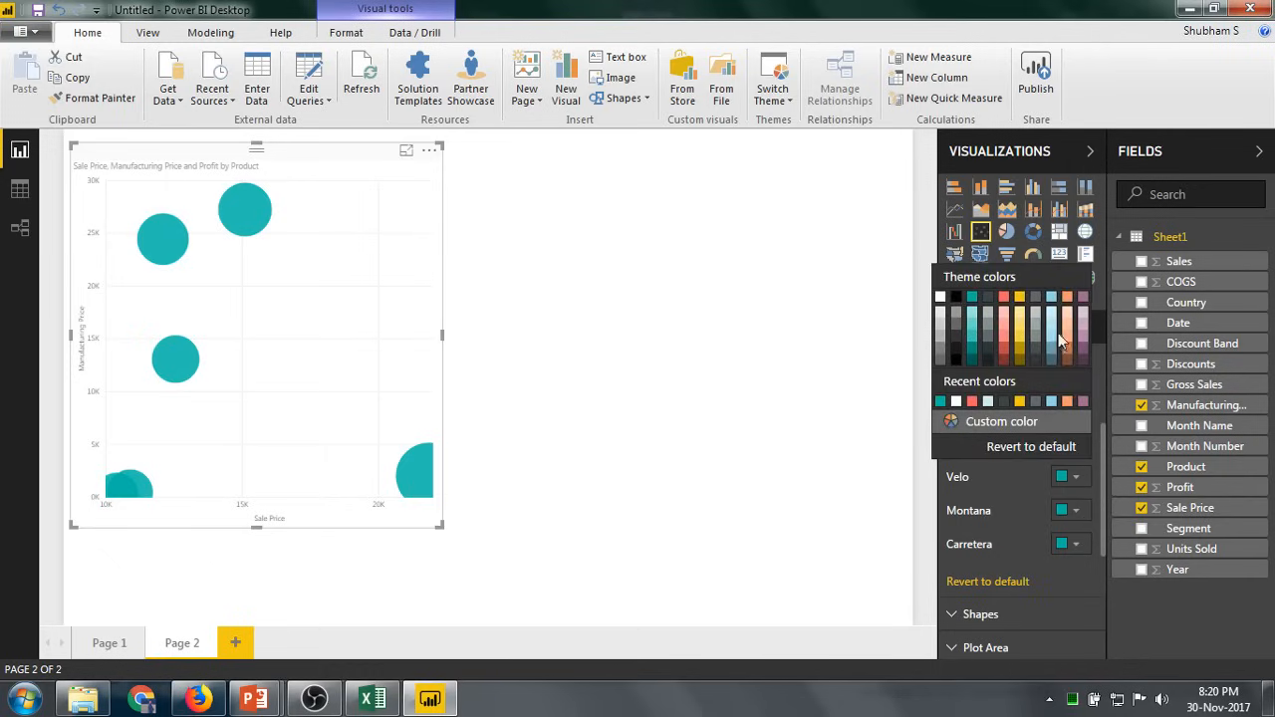
left_click(1004, 402)
left_click(1076, 415)
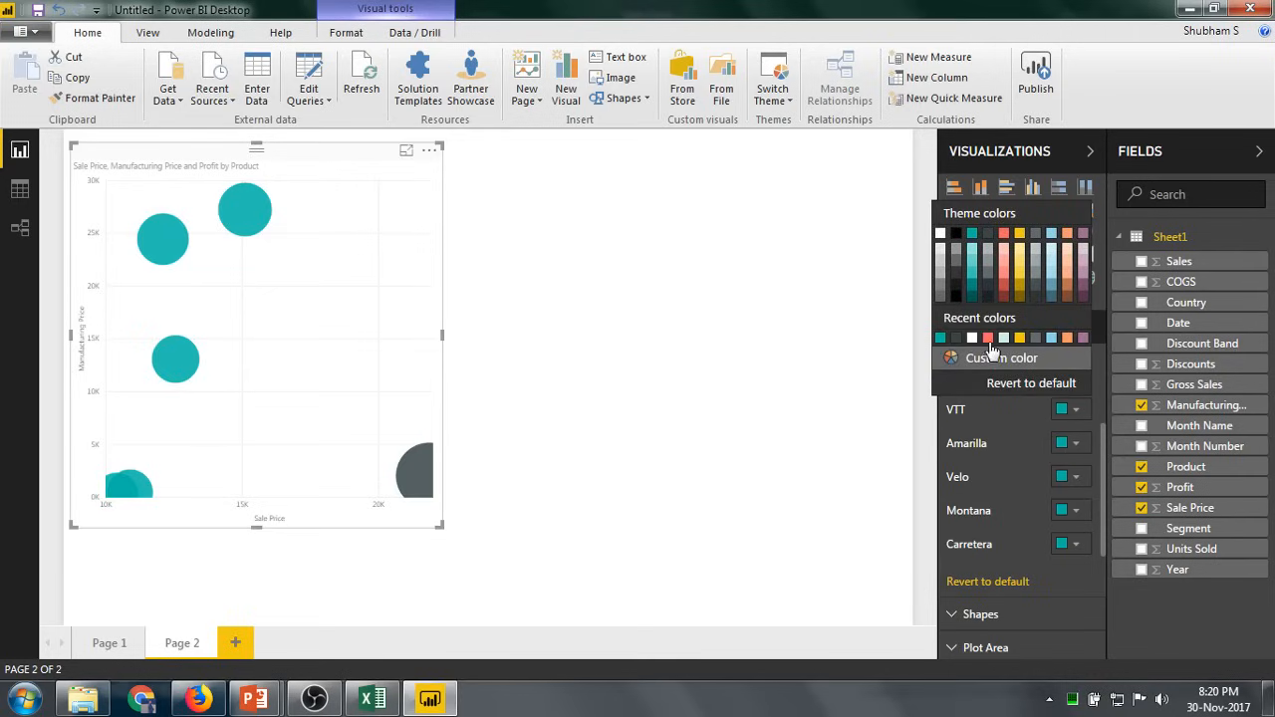
left_click(990, 344)
left_click(1063, 448)
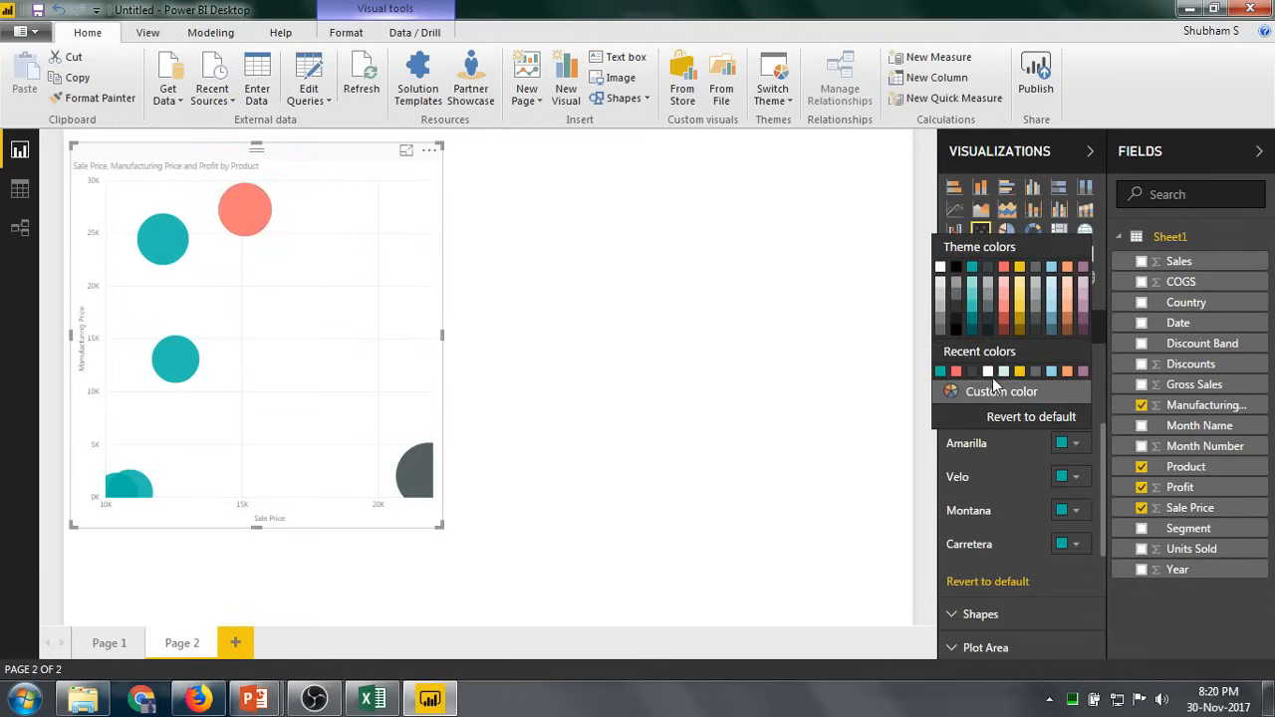
left_click(993, 378)
left_click(1076, 514)
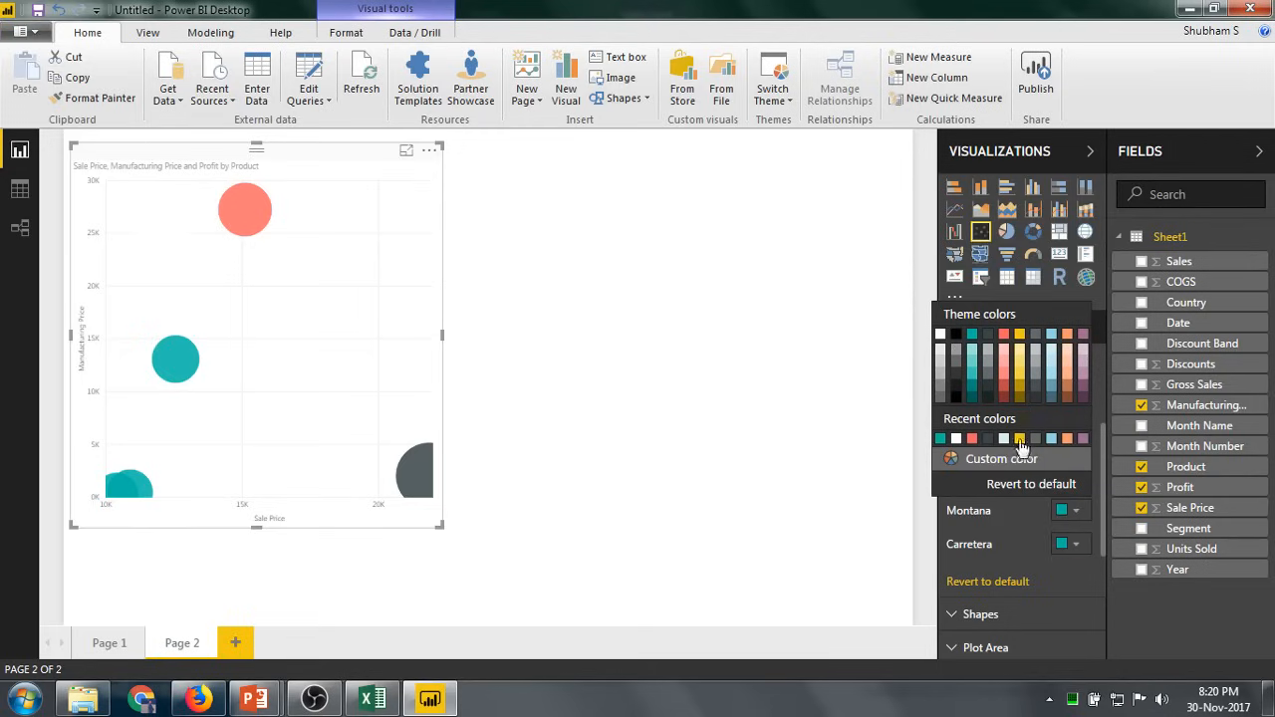
left_click(1059, 407)
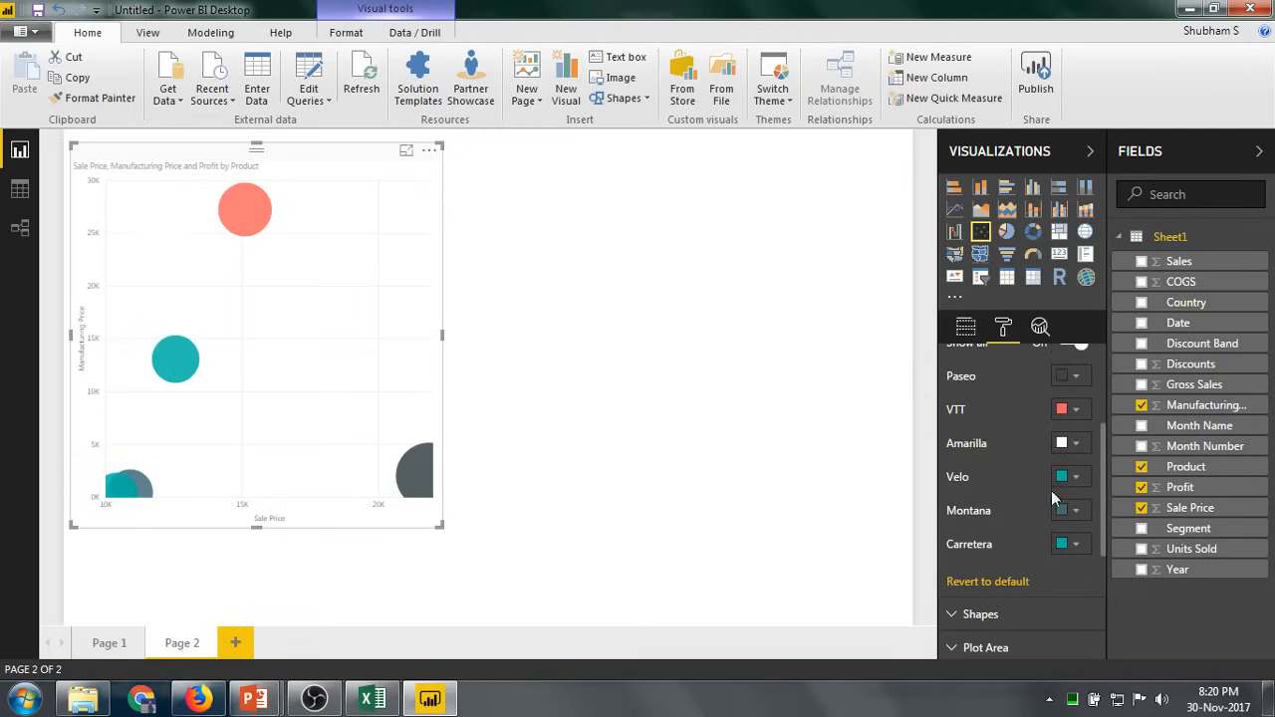
Revert the Carretera bubble to its default color, collapse the data color options and deselect the chart.
left_click(1076, 546)
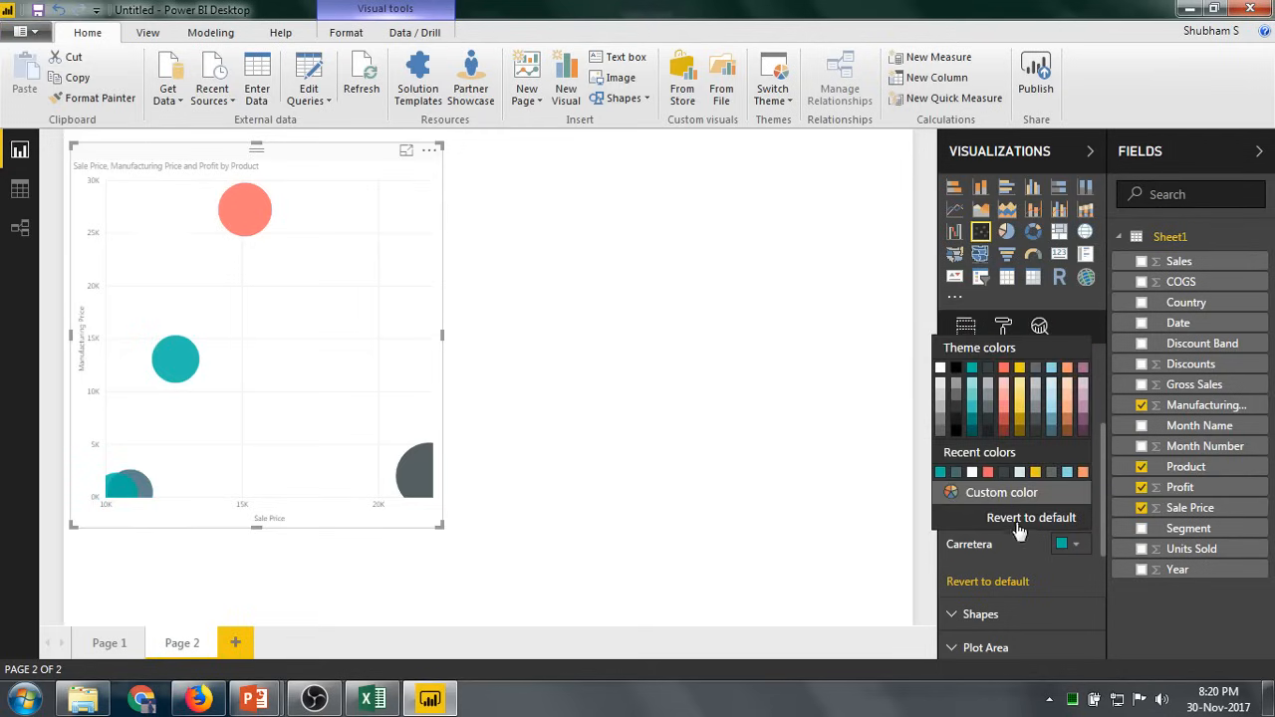
left_click(1016, 522)
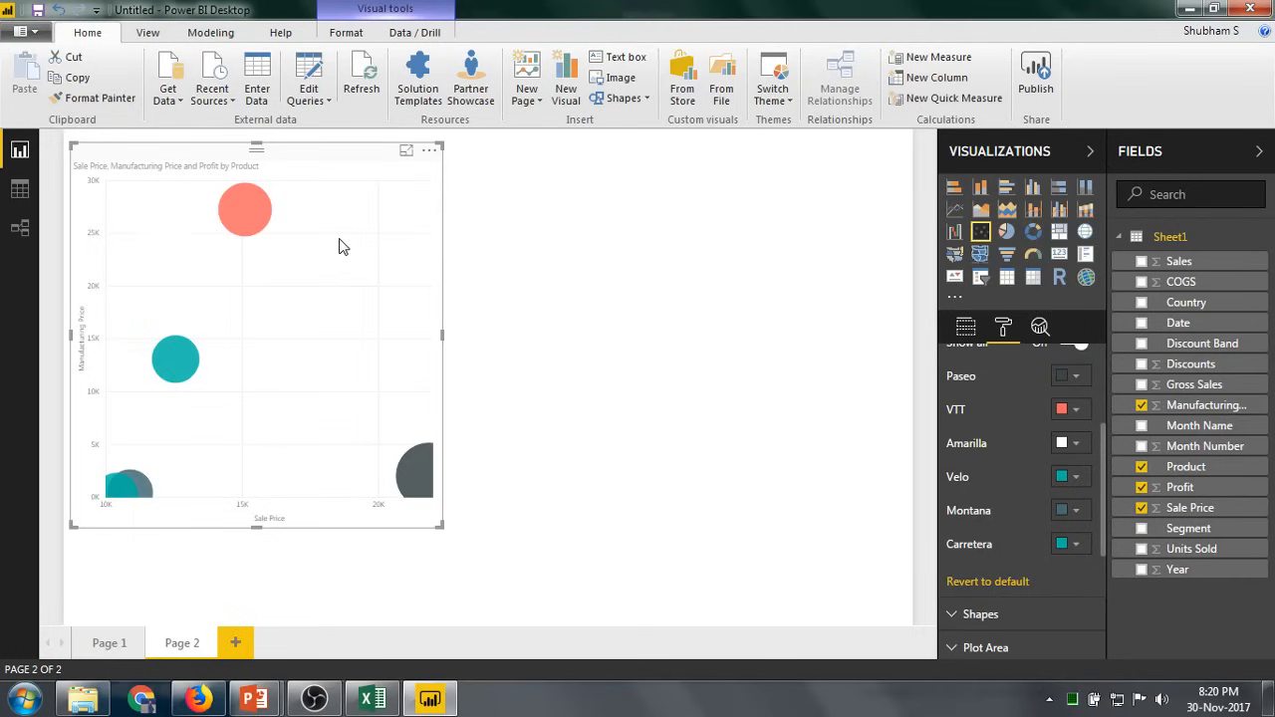
scroll(1004, 547, "up", 5)
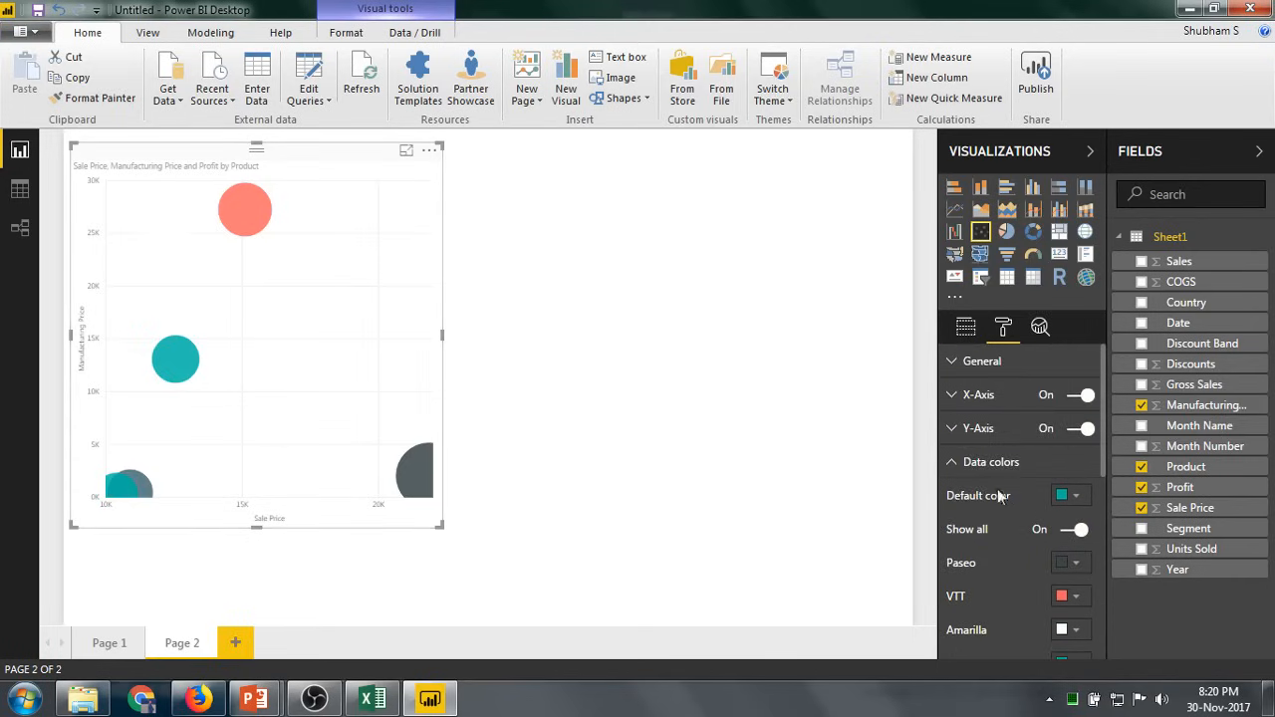
left_click(984, 463)
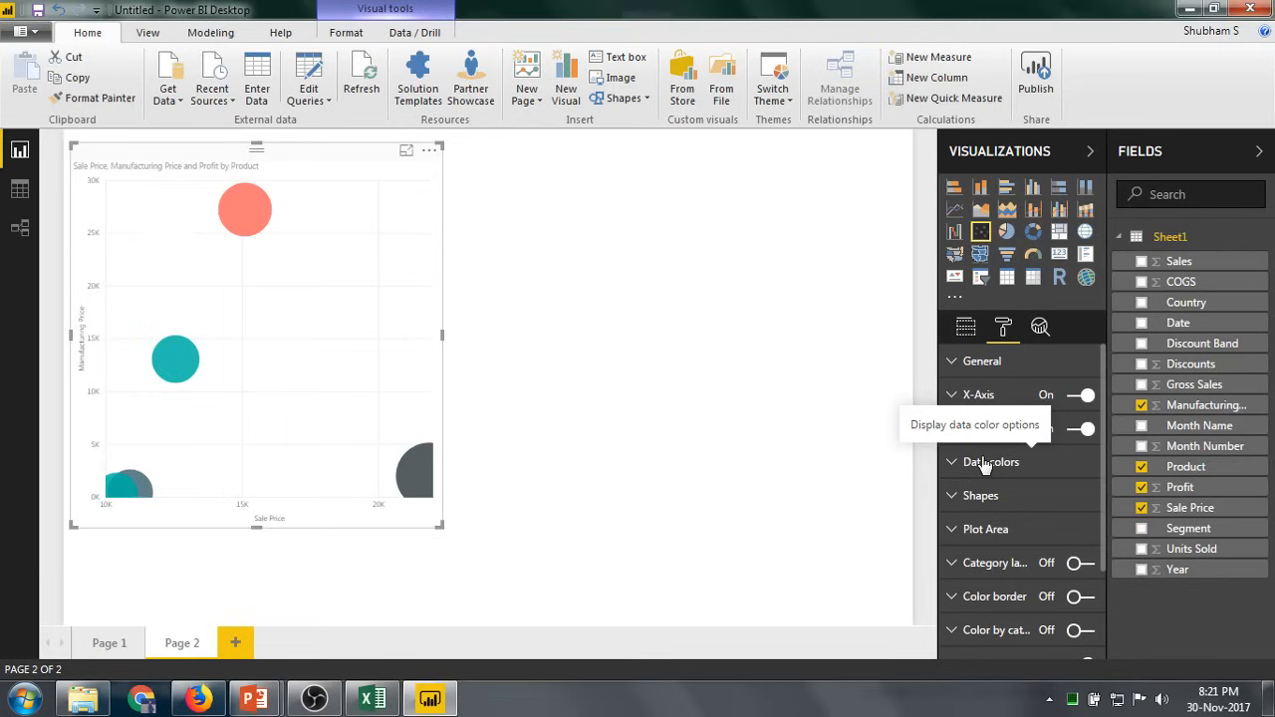
left_click(595, 426)
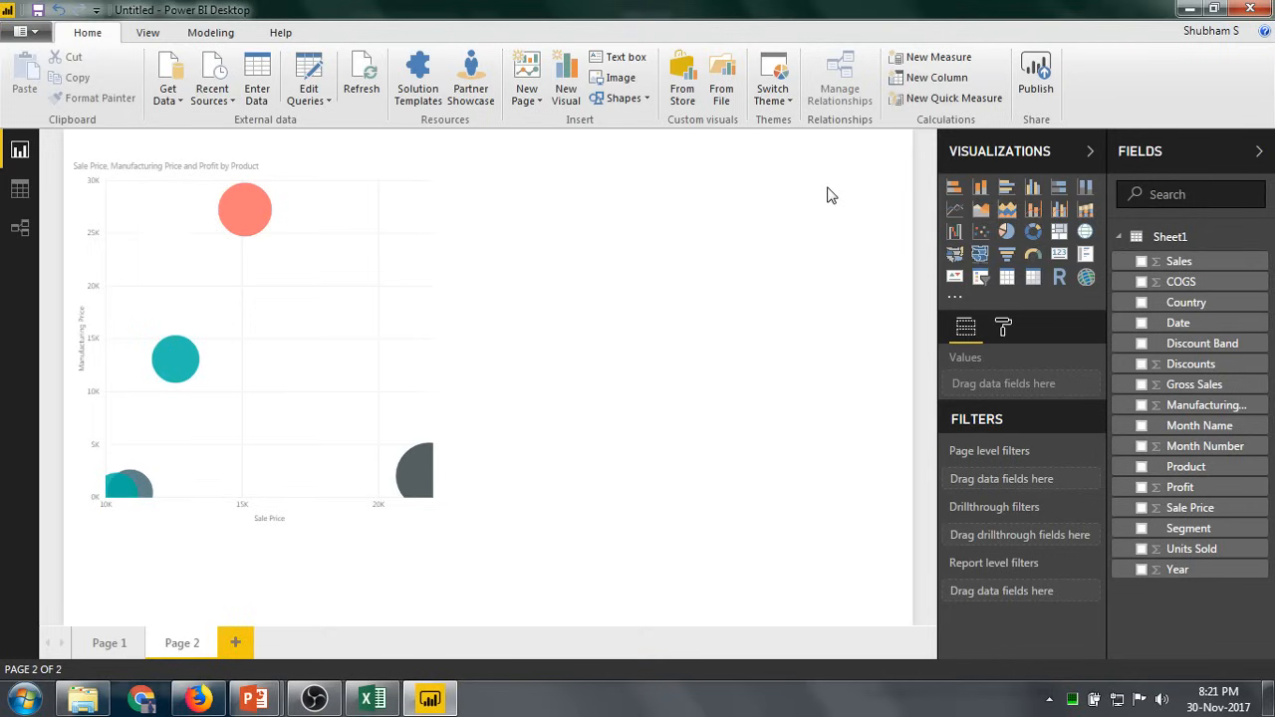
Save the report as "Power BI Live 1" in the Power BI Live folder and publish it to My workspace.
left_click(1028, 84)
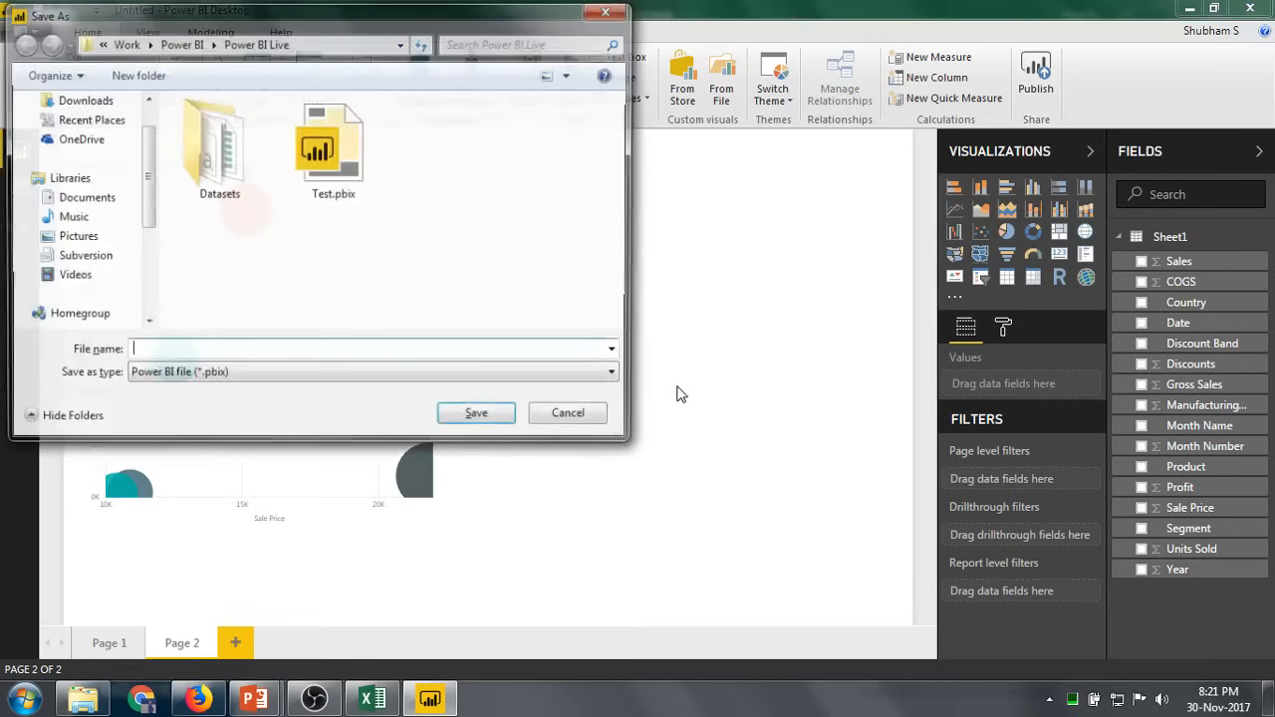
type("Power B")
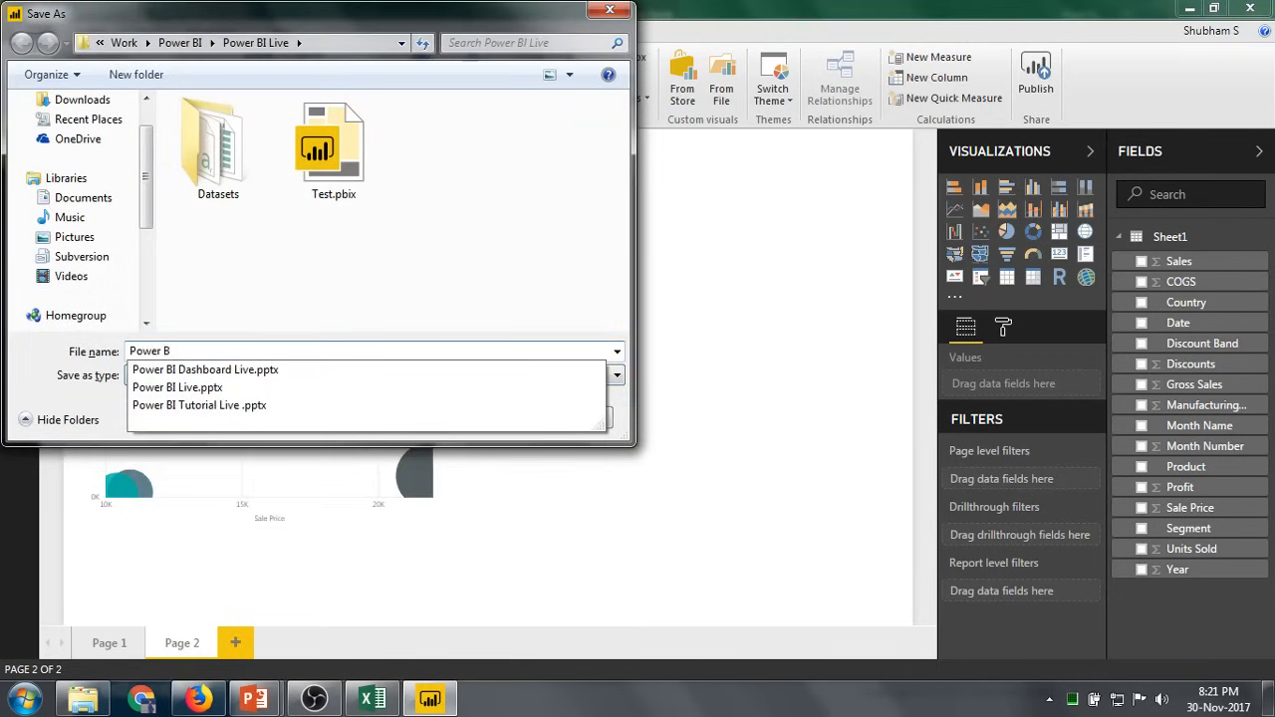
type("I Live")
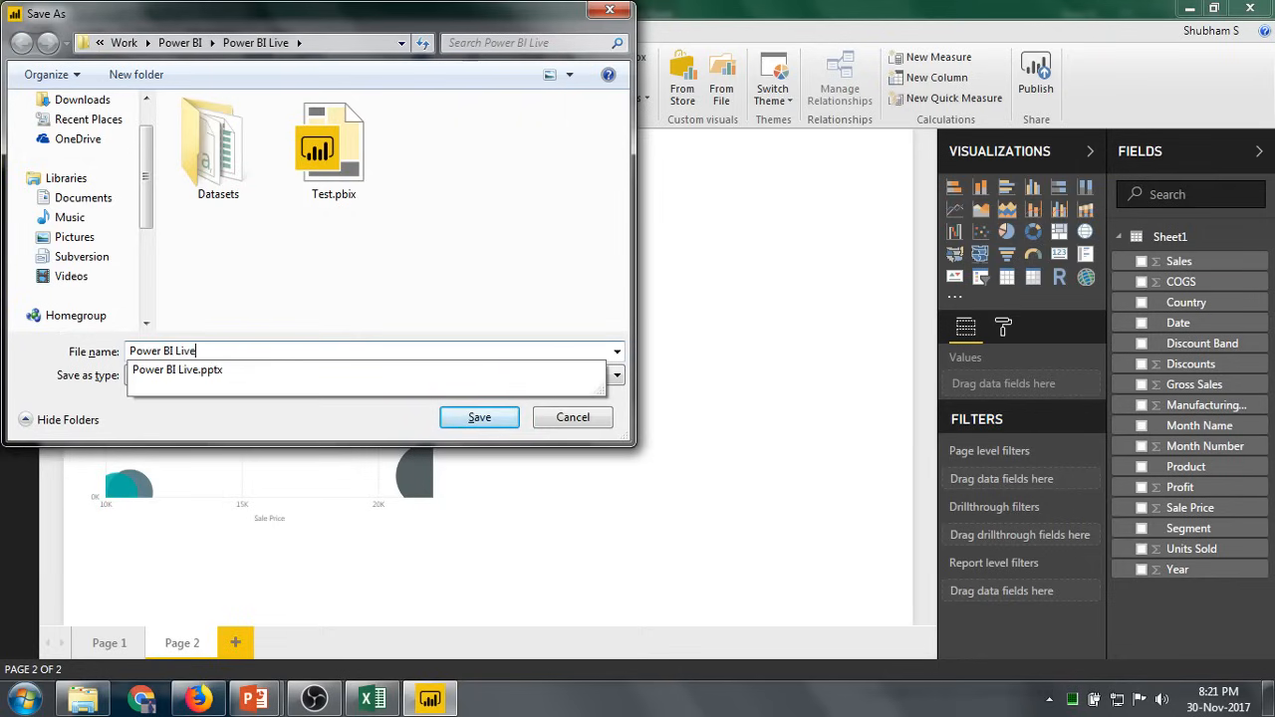
type(" 1")
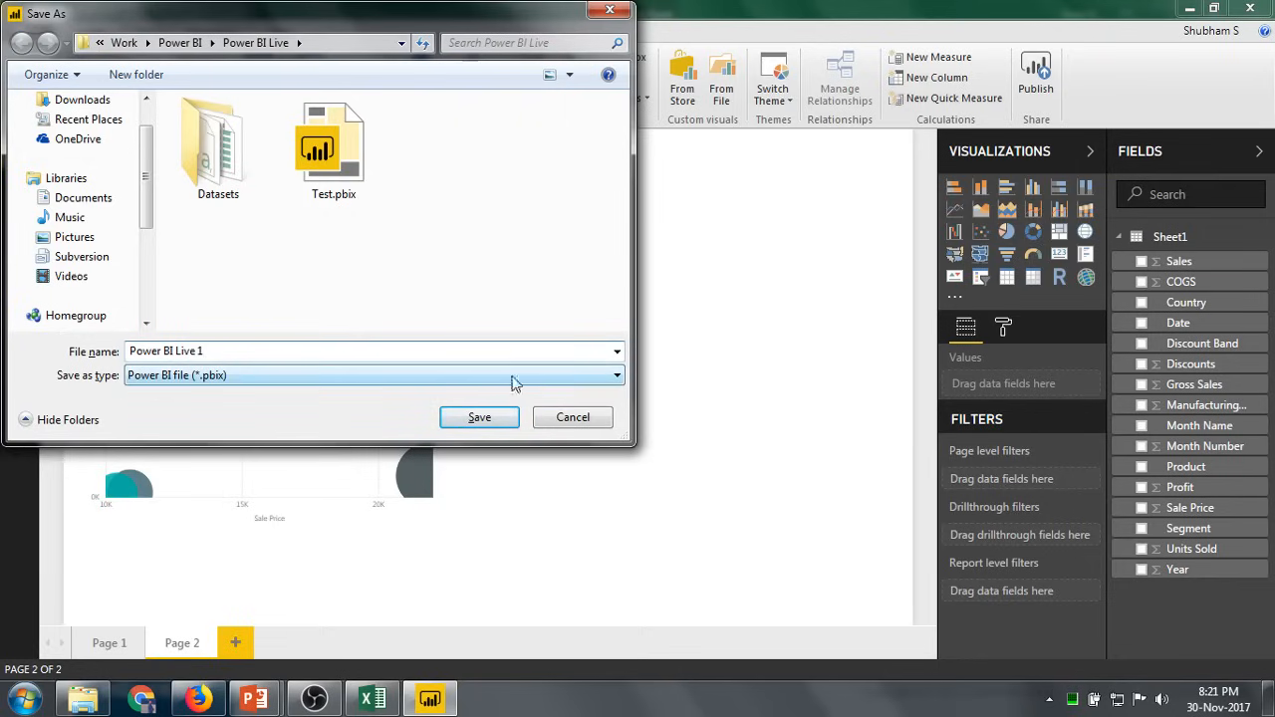
left_click(494, 425)
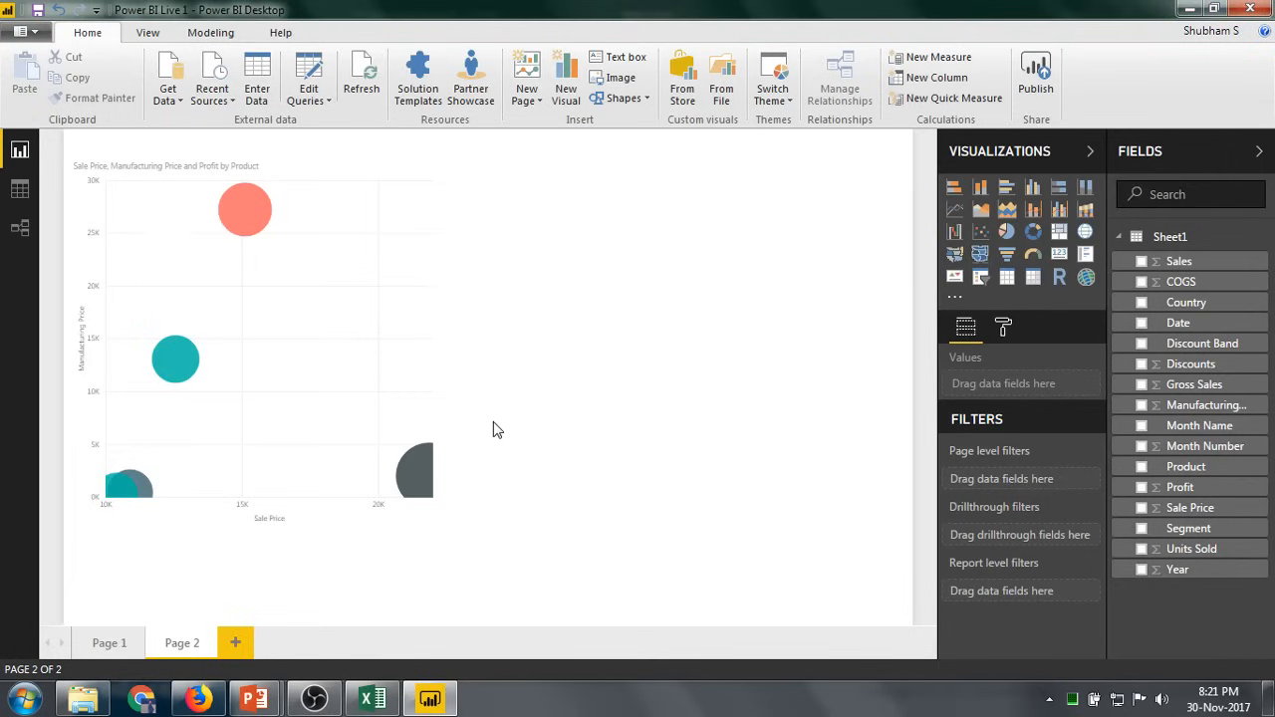
left_click(1044, 86)
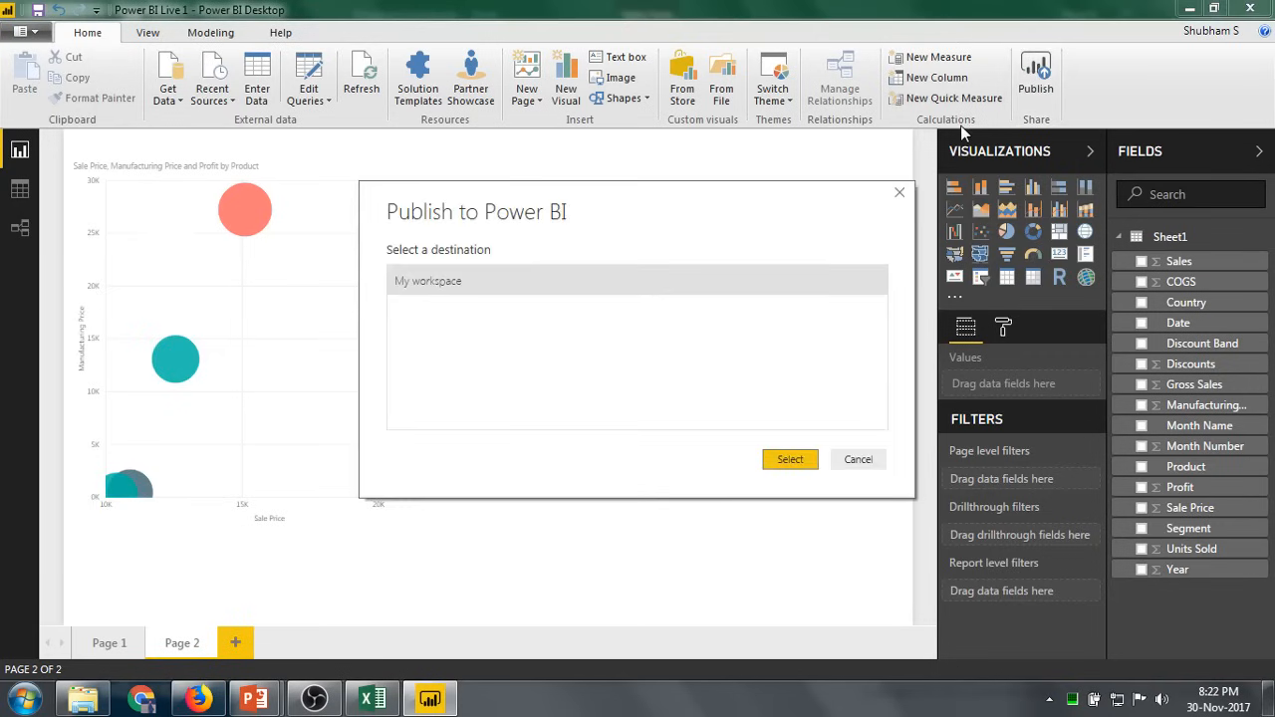
left_click(803, 460)
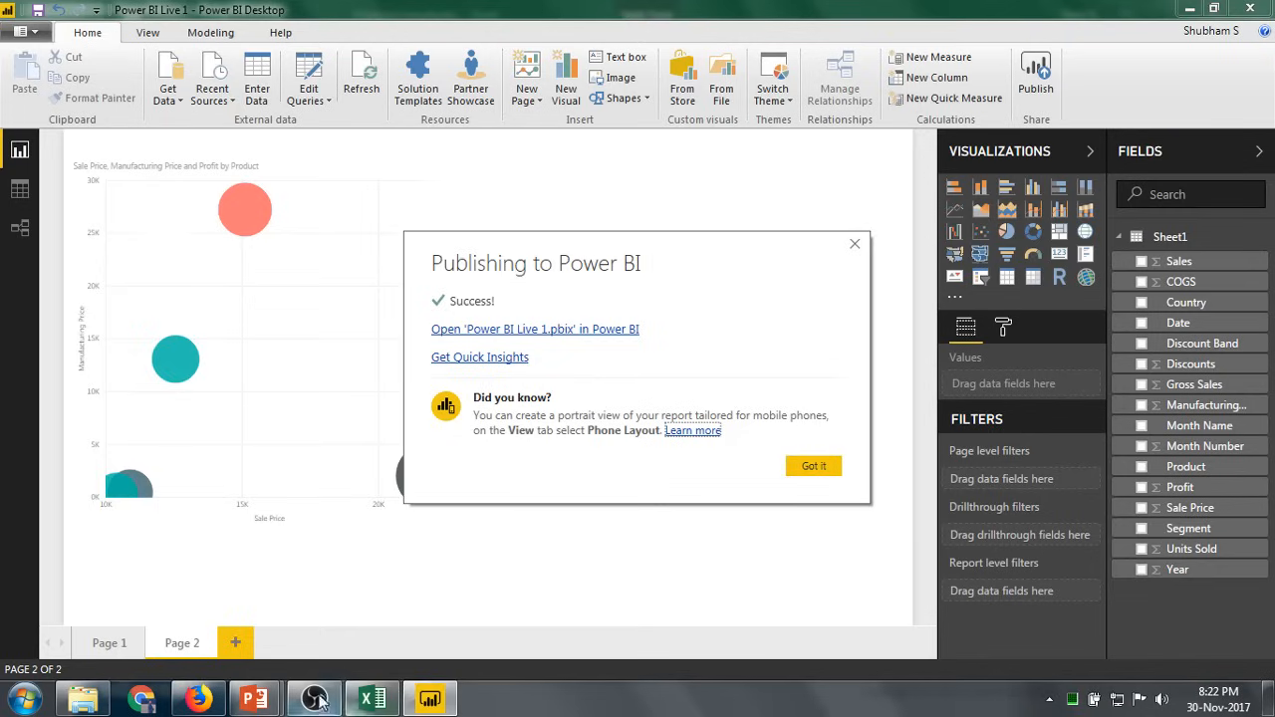
Switch to the Power BI service in Firefox, open the Power BI Live 1 report from My Workspace and dismiss the dataset notification.
left_click(198, 701)
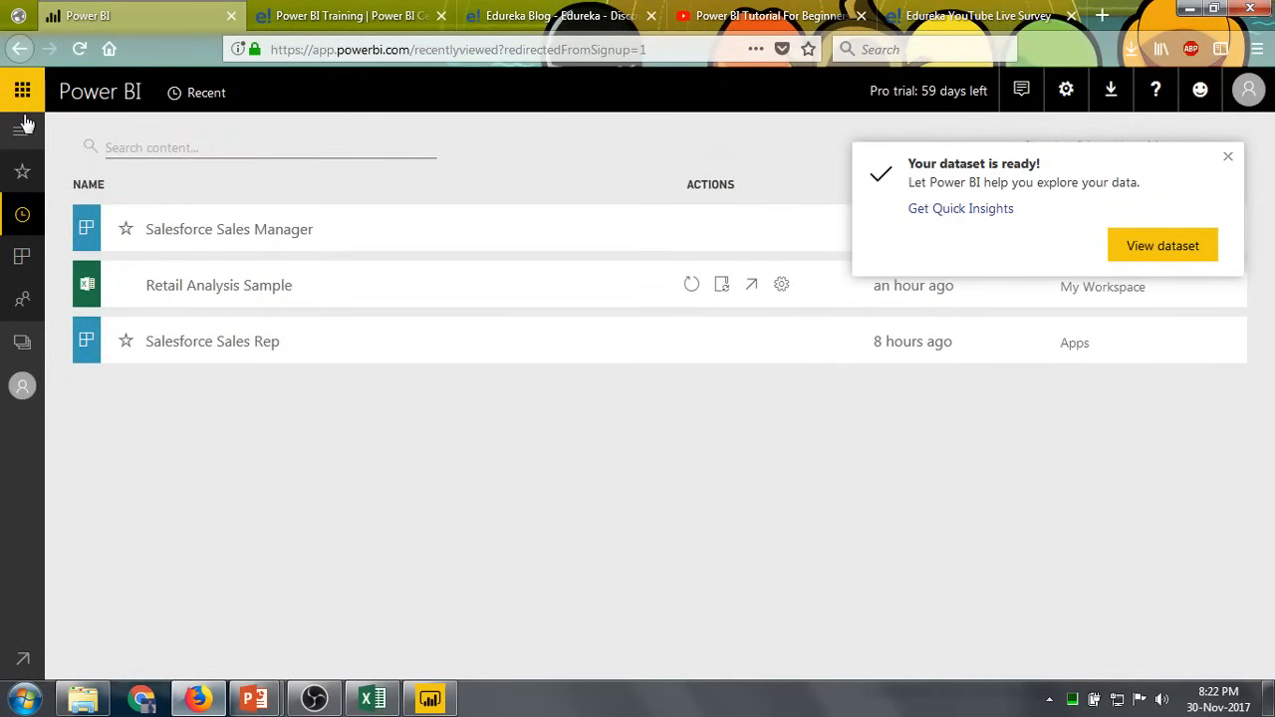
left_click(22, 91)
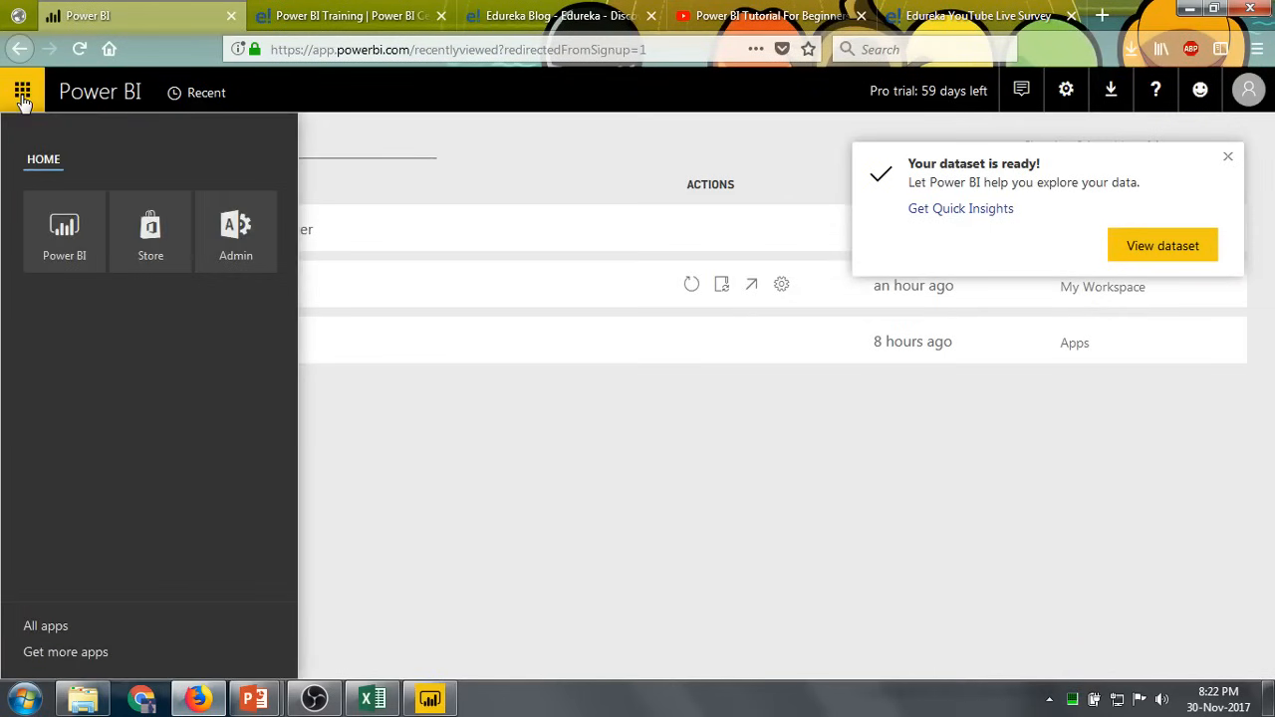
left_click(21, 92)
left_click(19, 138)
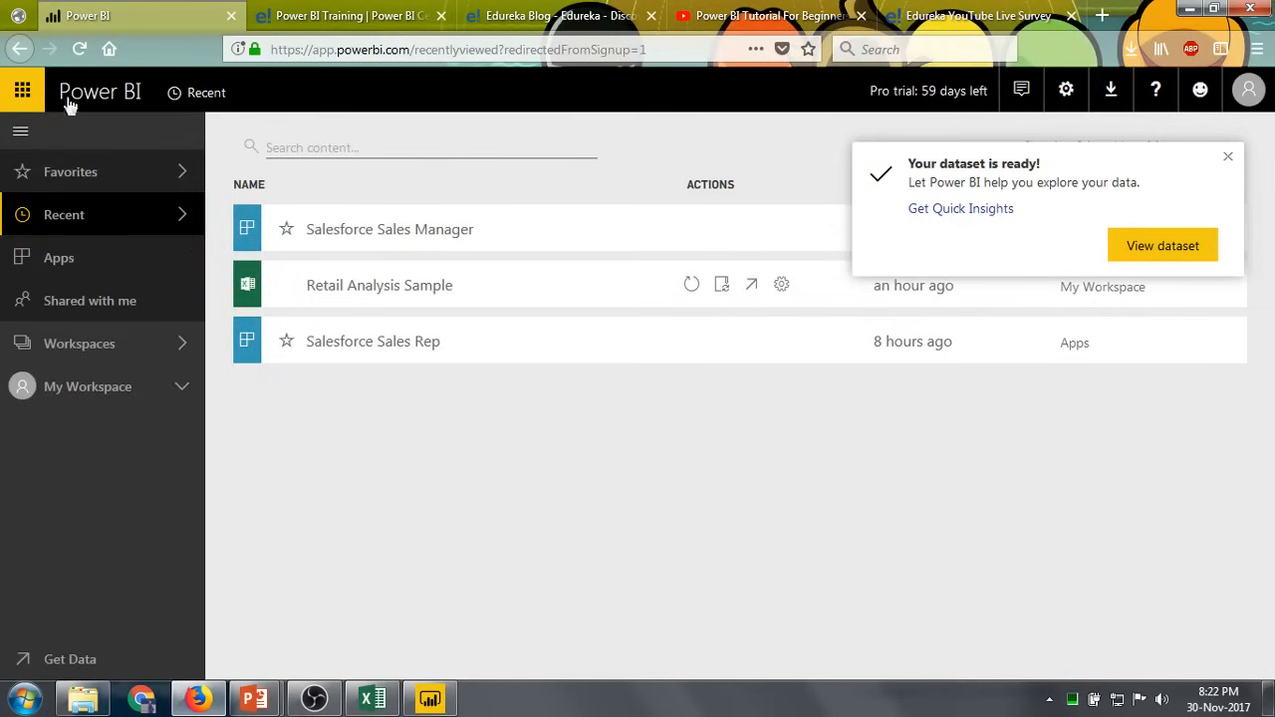
left_click(185, 388)
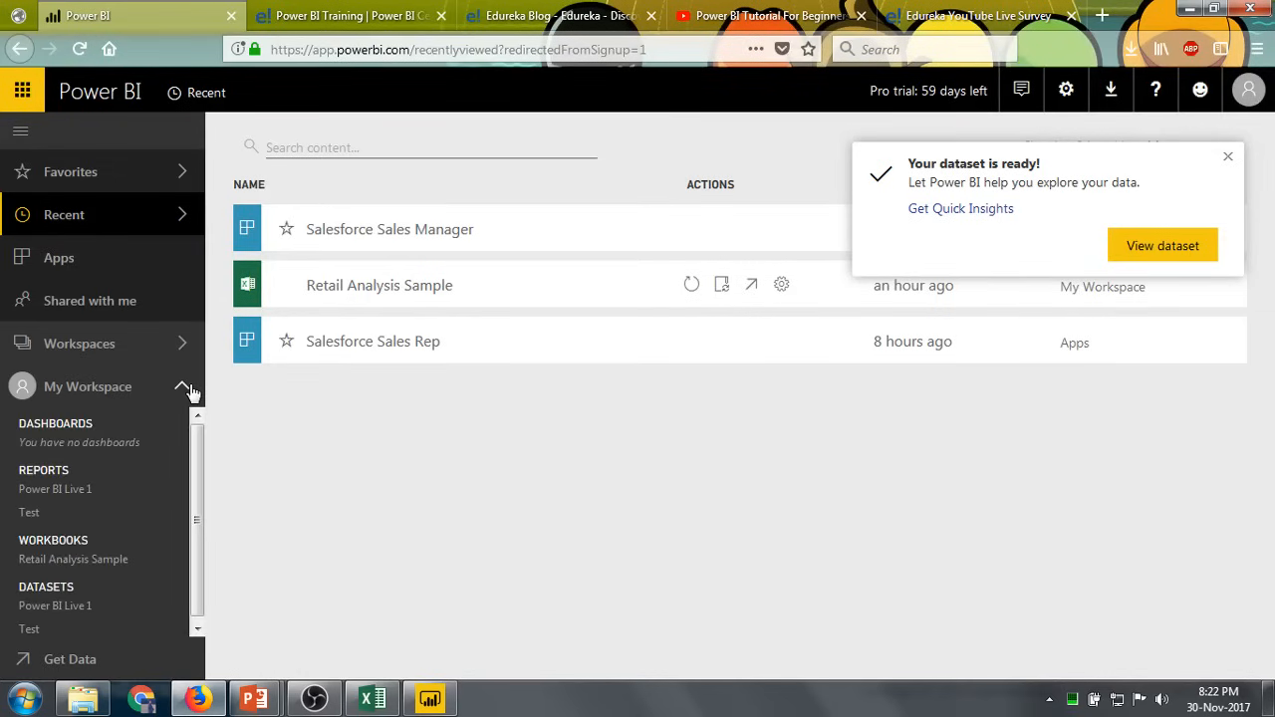
left_click(82, 491)
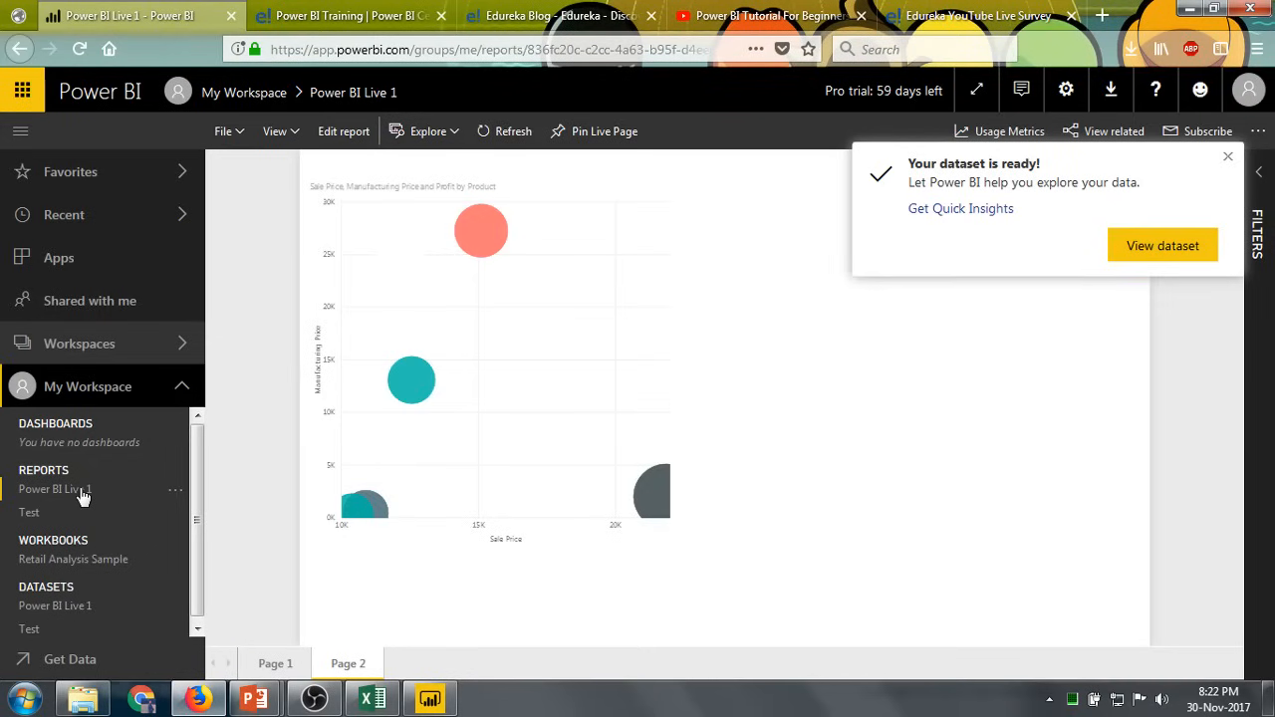
left_click(1228, 157)
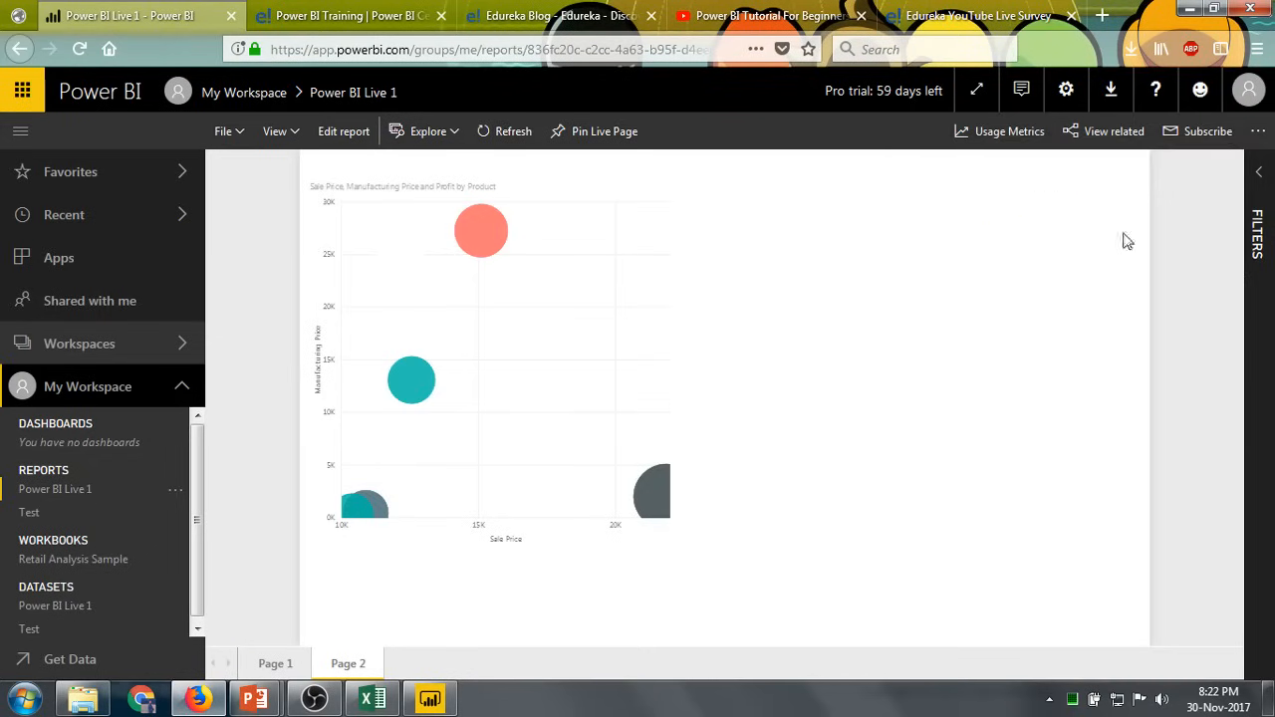
Show Page 1 of the published report, look at its editing view and return to the reading view.
left_click(271, 664)
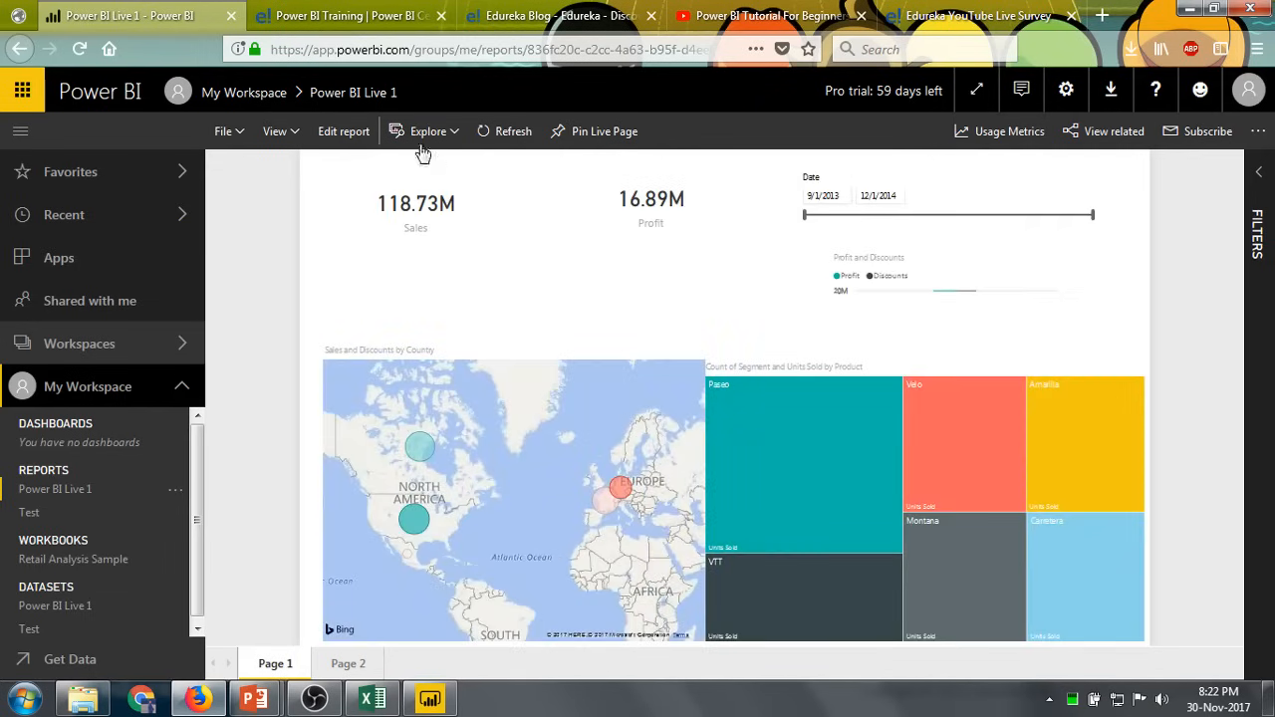
left_click(367, 136)
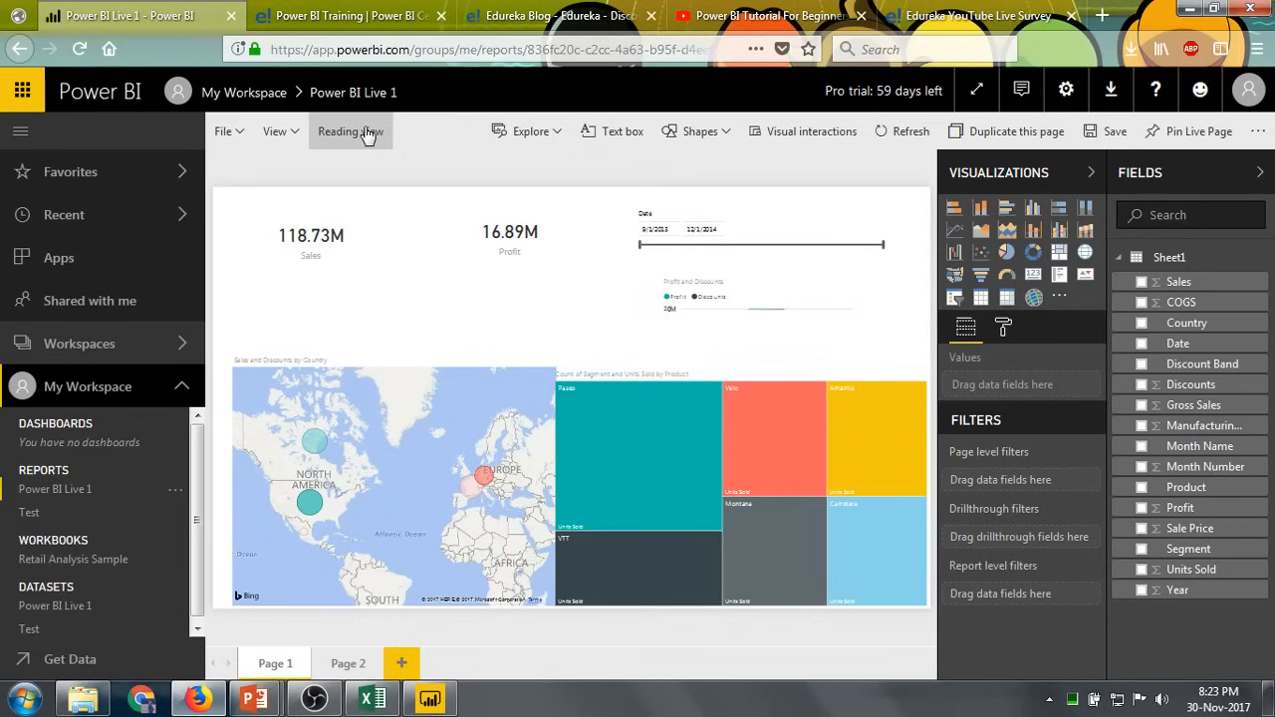
left_click(367, 135)
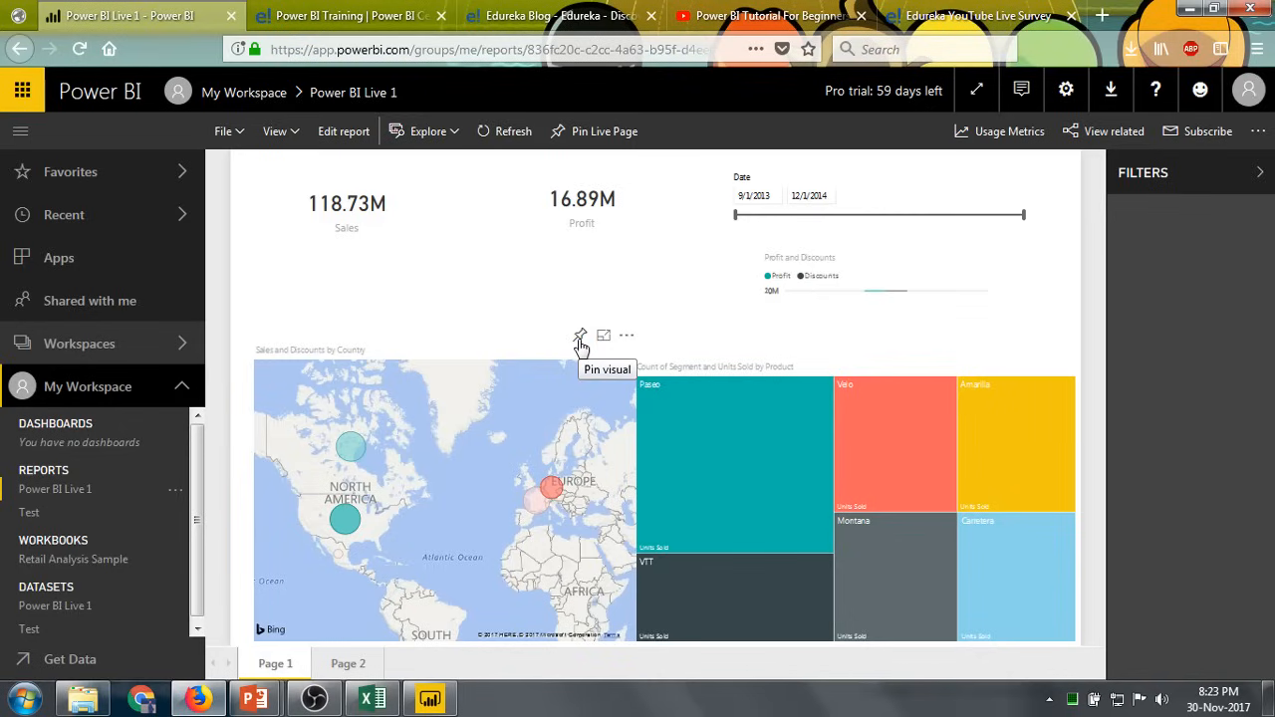
Pin the Sales and Discounts by Country map to a new dashboard named "Power BI Live" and add the Sales card to that dashboard.
left_click(581, 338)
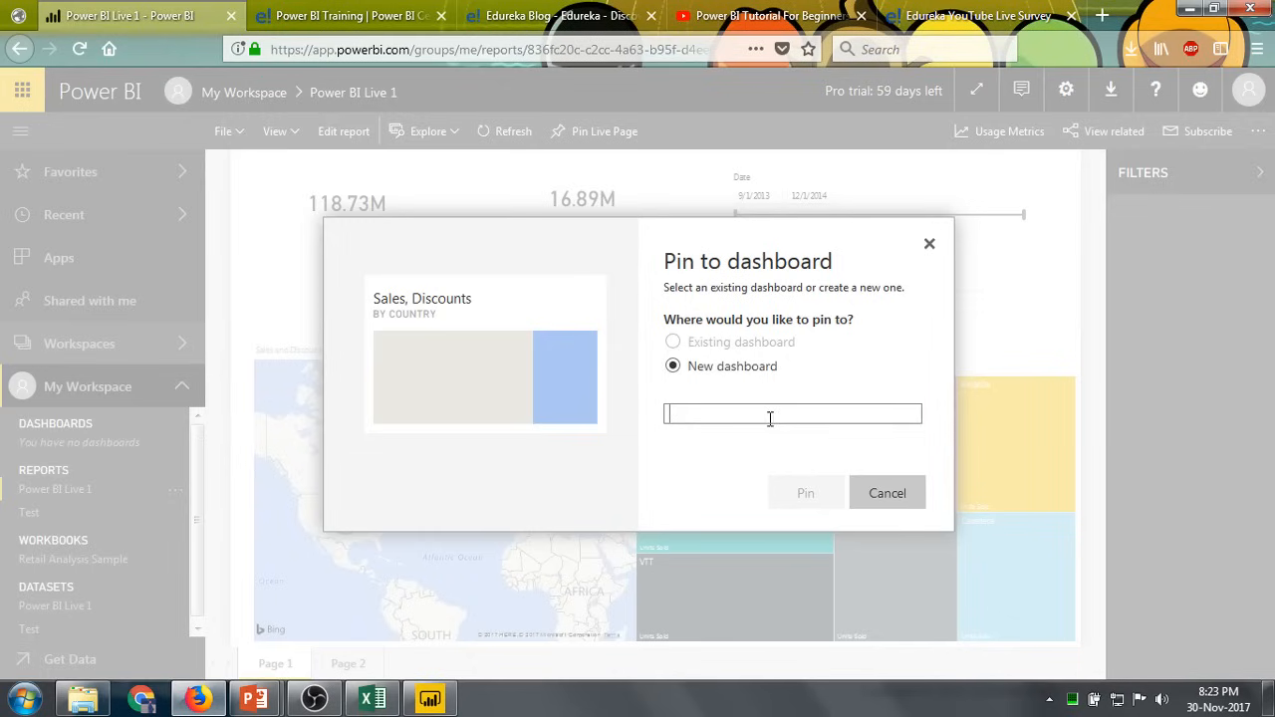
type("Power")
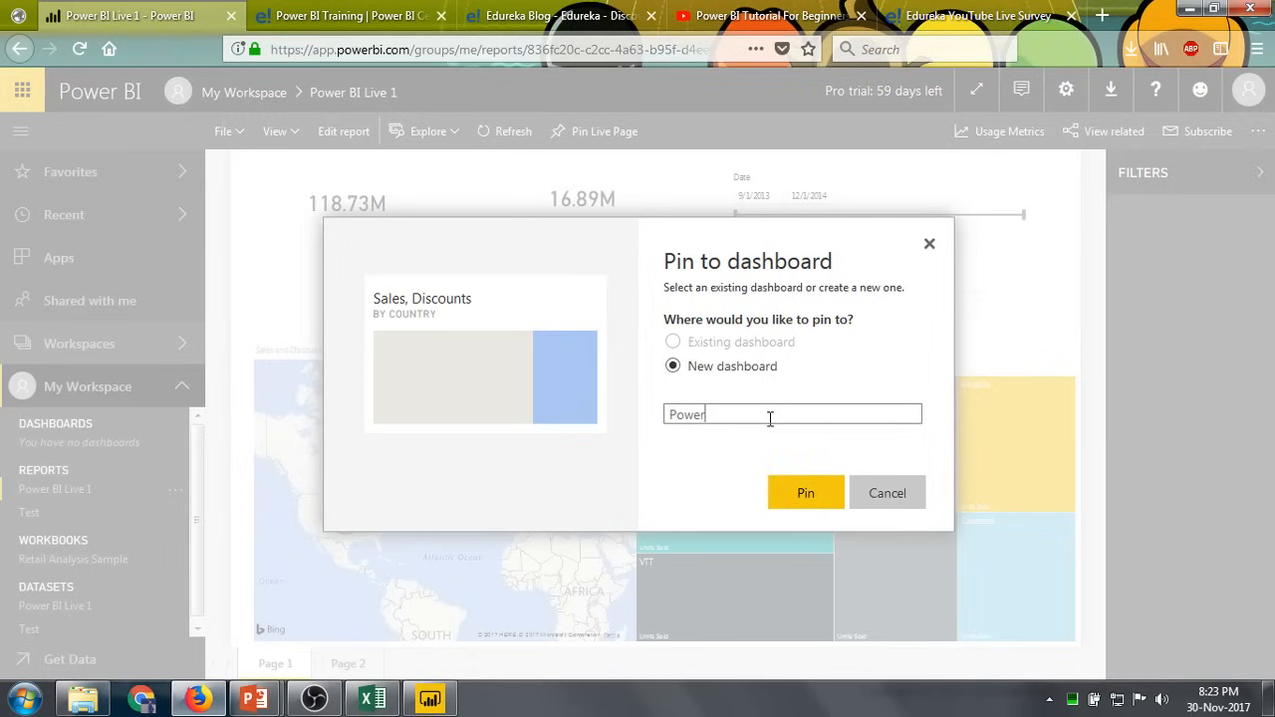
type(" BI Live")
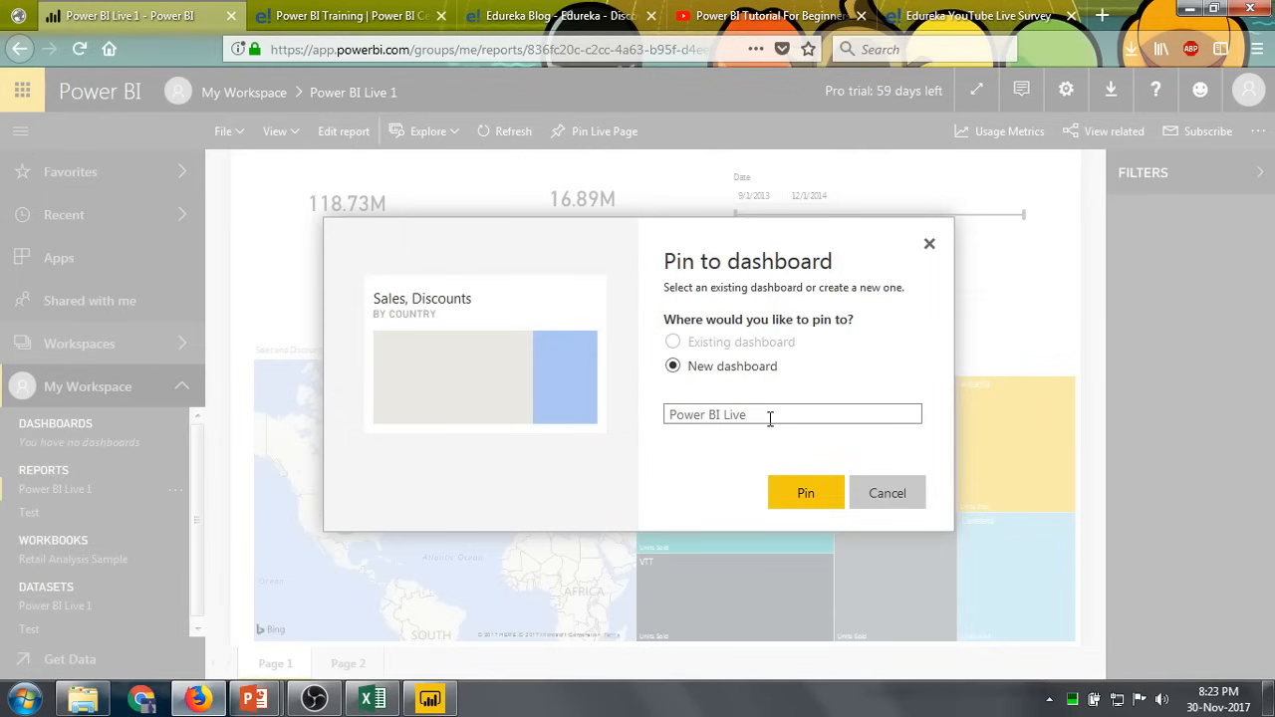
left_click(802, 493)
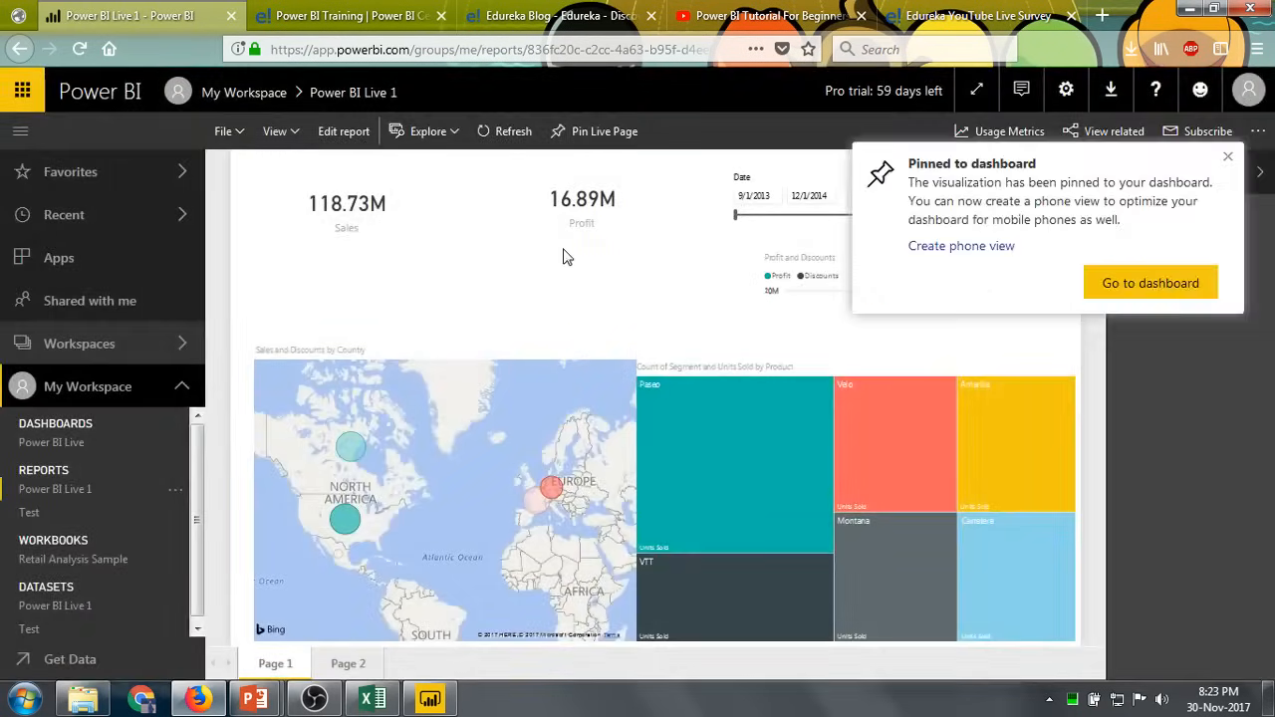
left_click(425, 164)
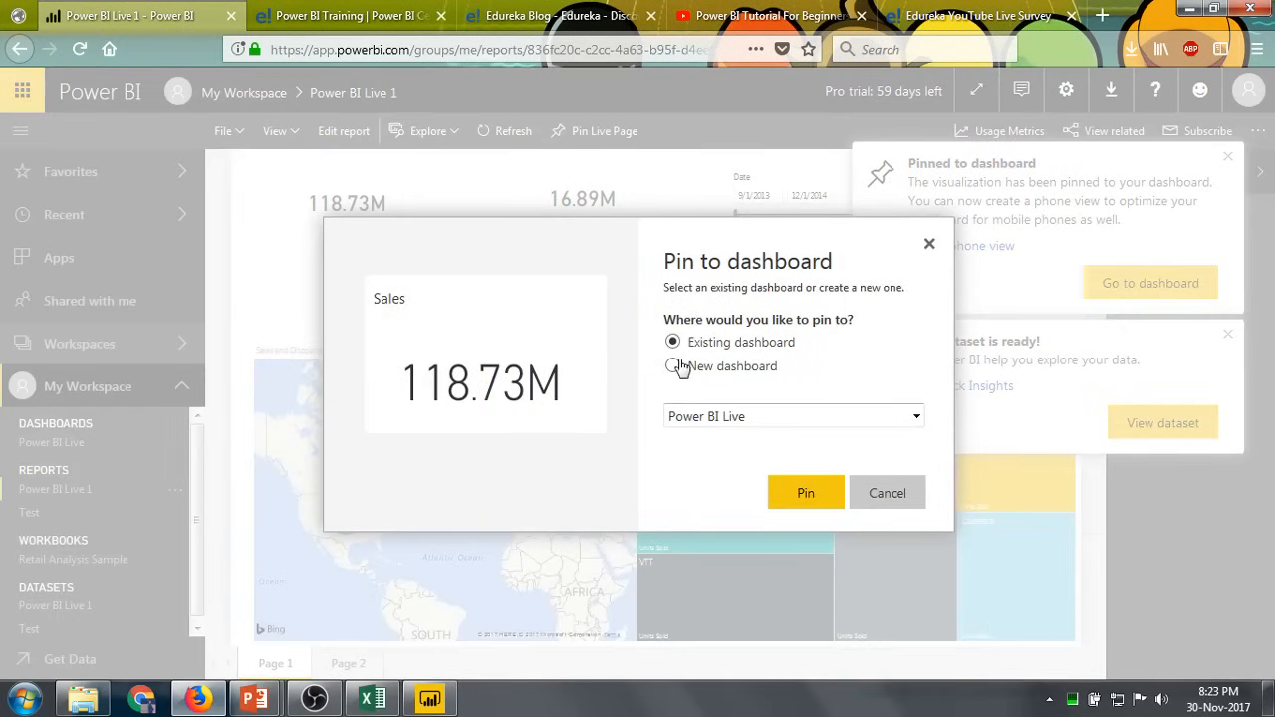
left_click(817, 503)
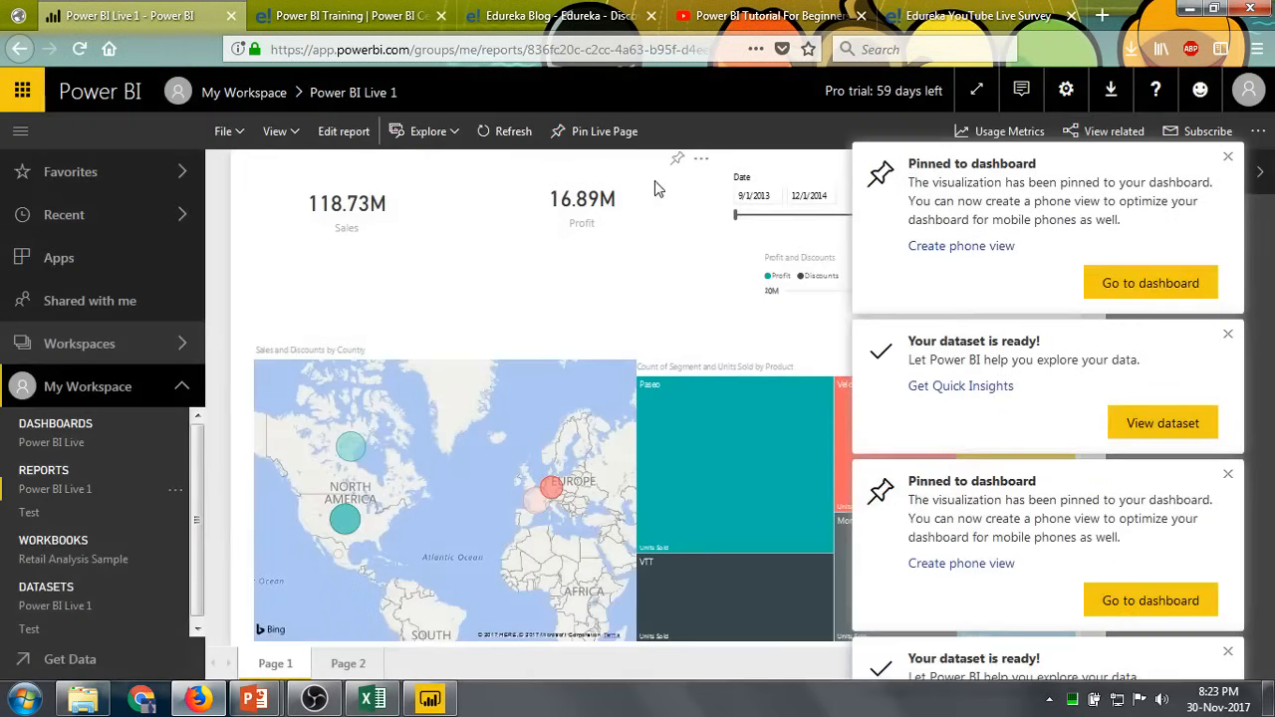
Pin the Profit card to the existing Power BI Live dashboard and dismiss the accumulated notifications.
left_click(678, 166)
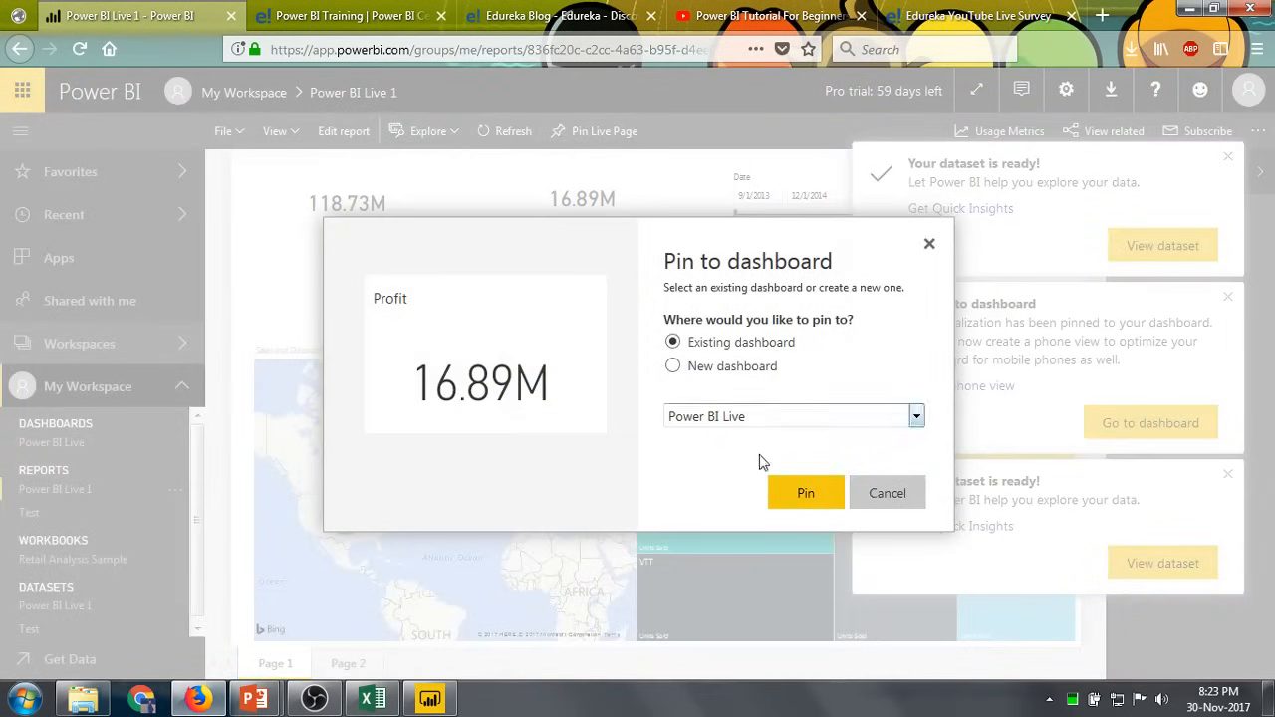
left_click(784, 497)
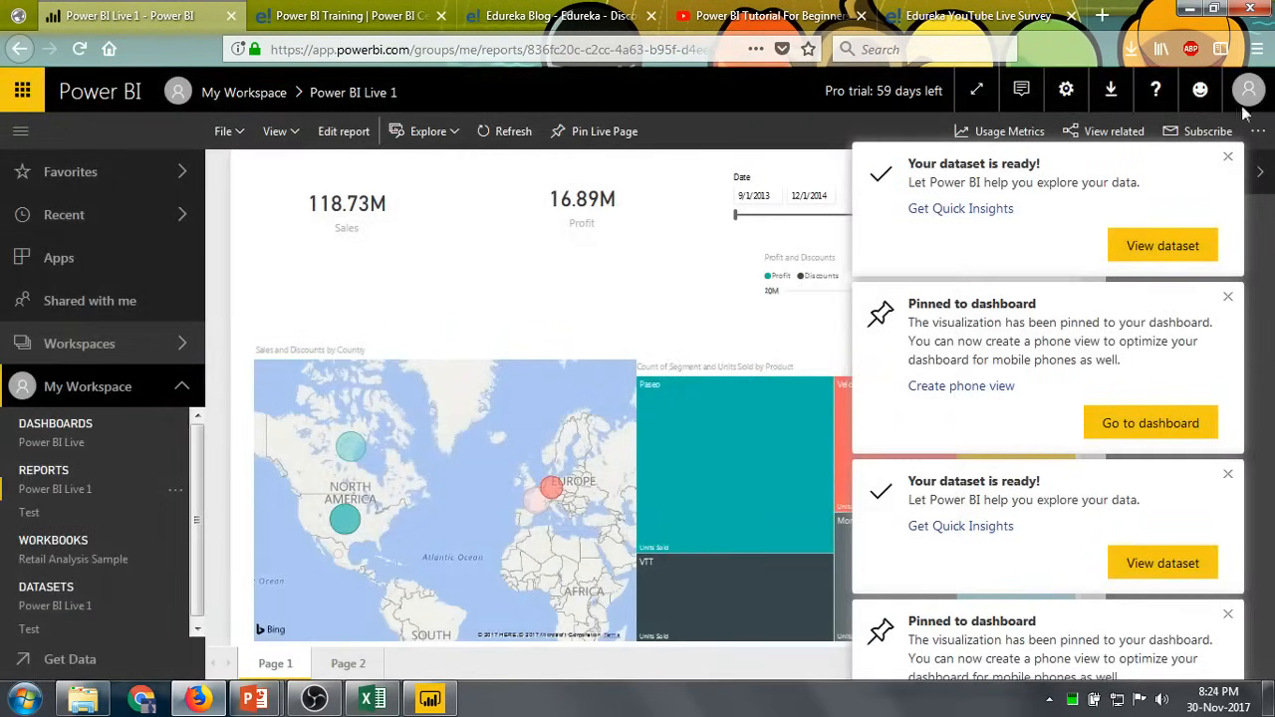
left_click(1230, 157)
left_click(1230, 158)
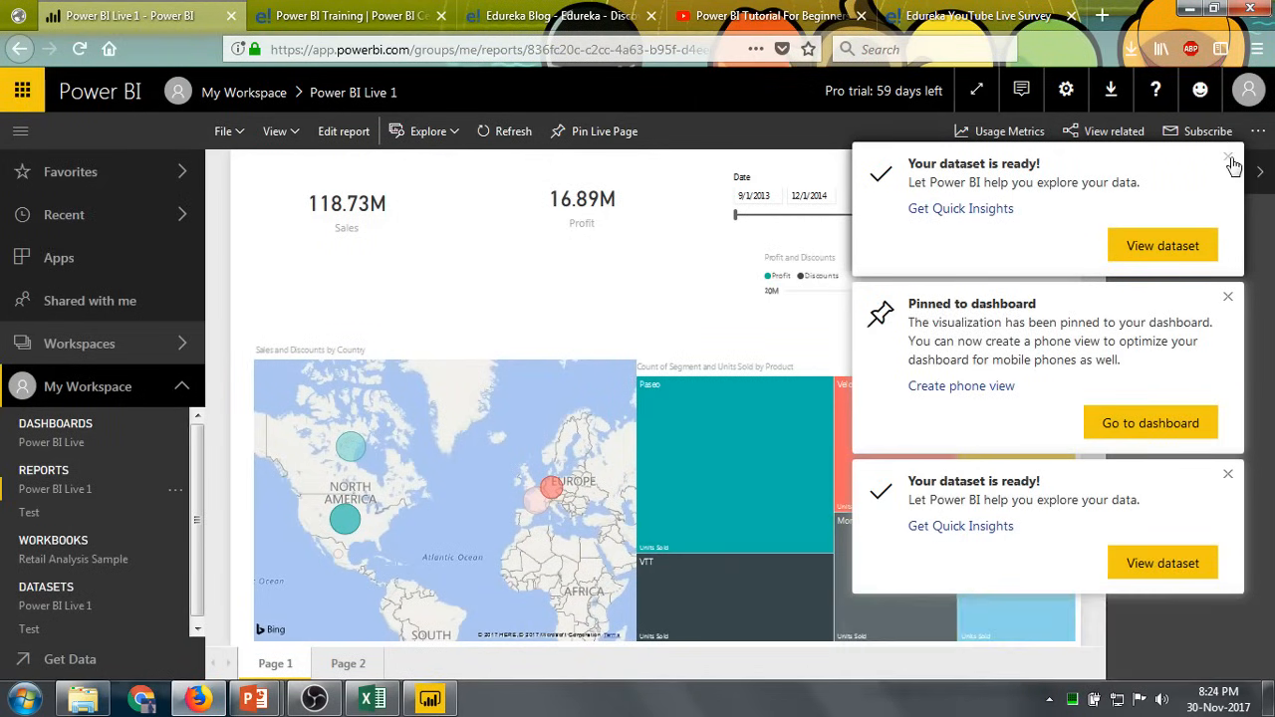
left_click(1232, 159)
left_click(1232, 159)
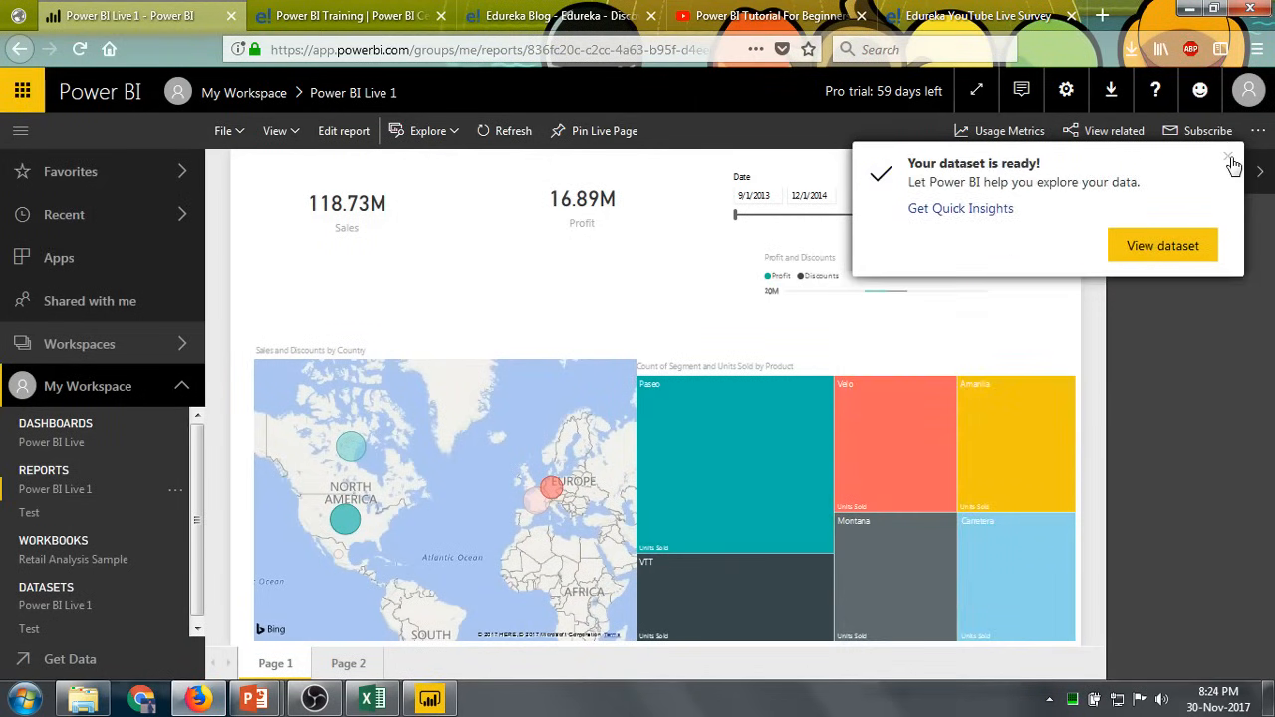
left_click(1230, 158)
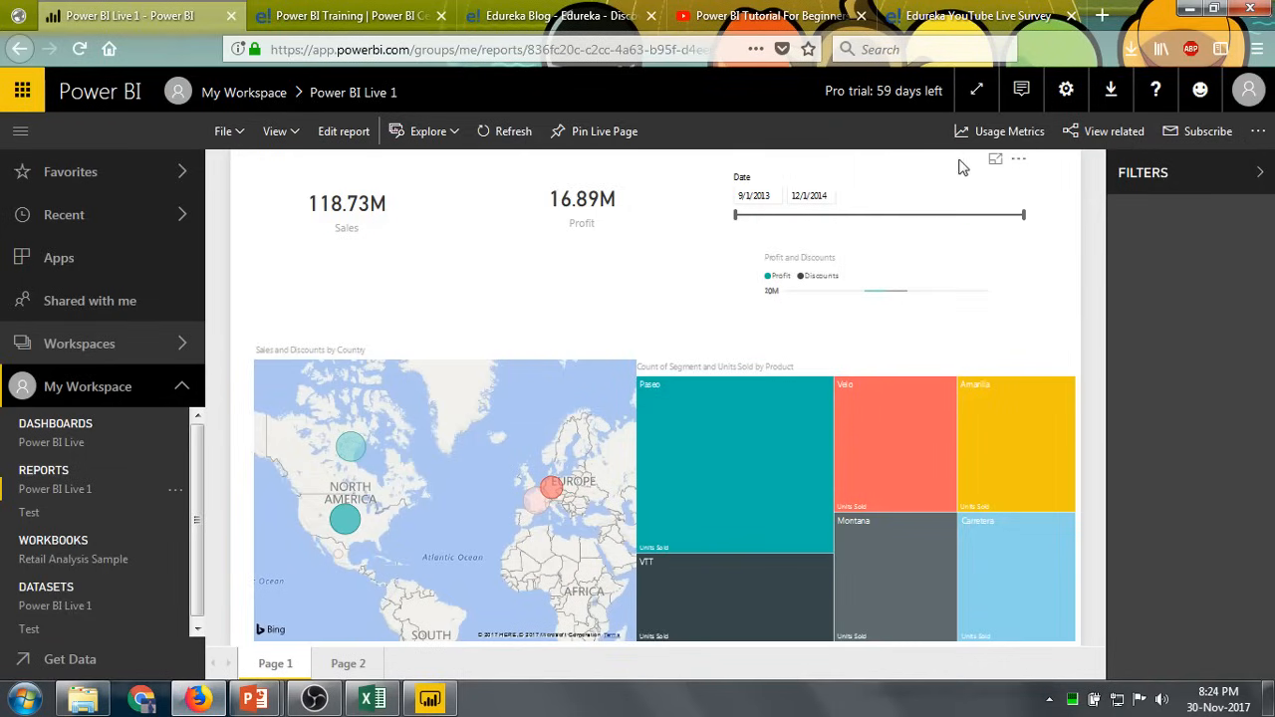
Pin the Count of Segment and Units Sold by Product treemap to the existing Power BI Live dashboard and dismiss the pin notification.
left_click(1019, 161)
left_click(931, 203)
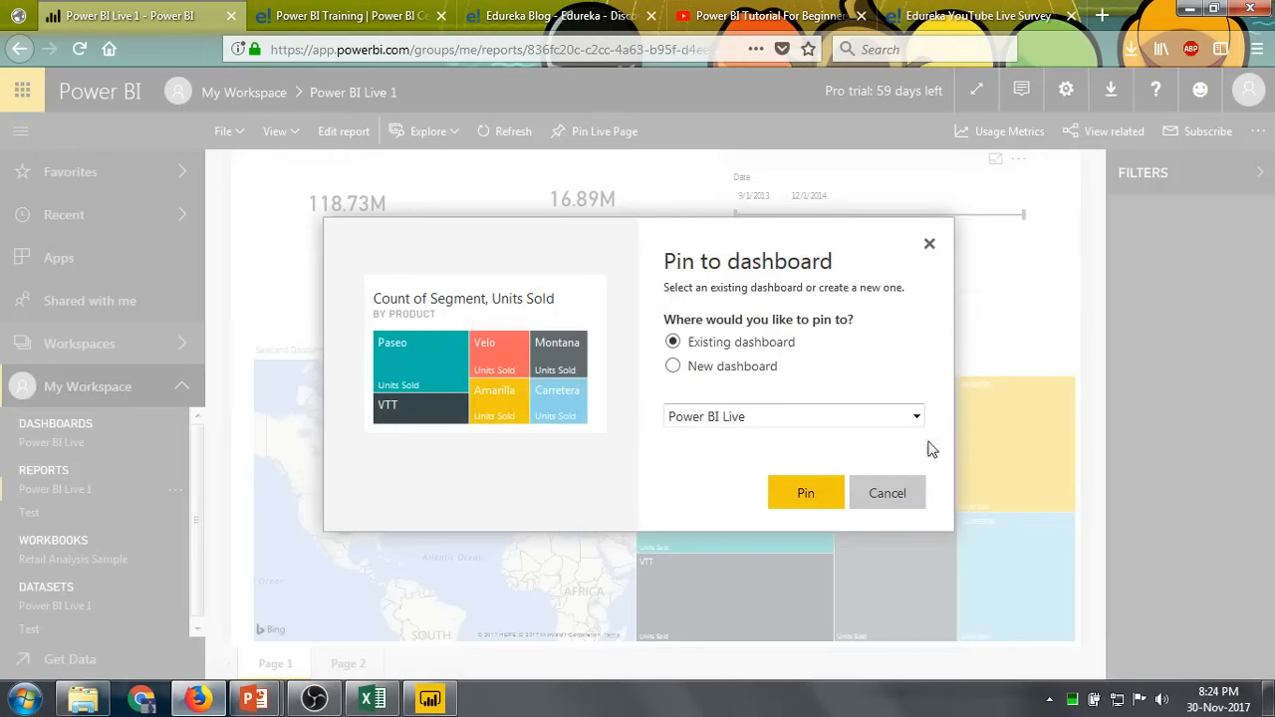
left_click(808, 494)
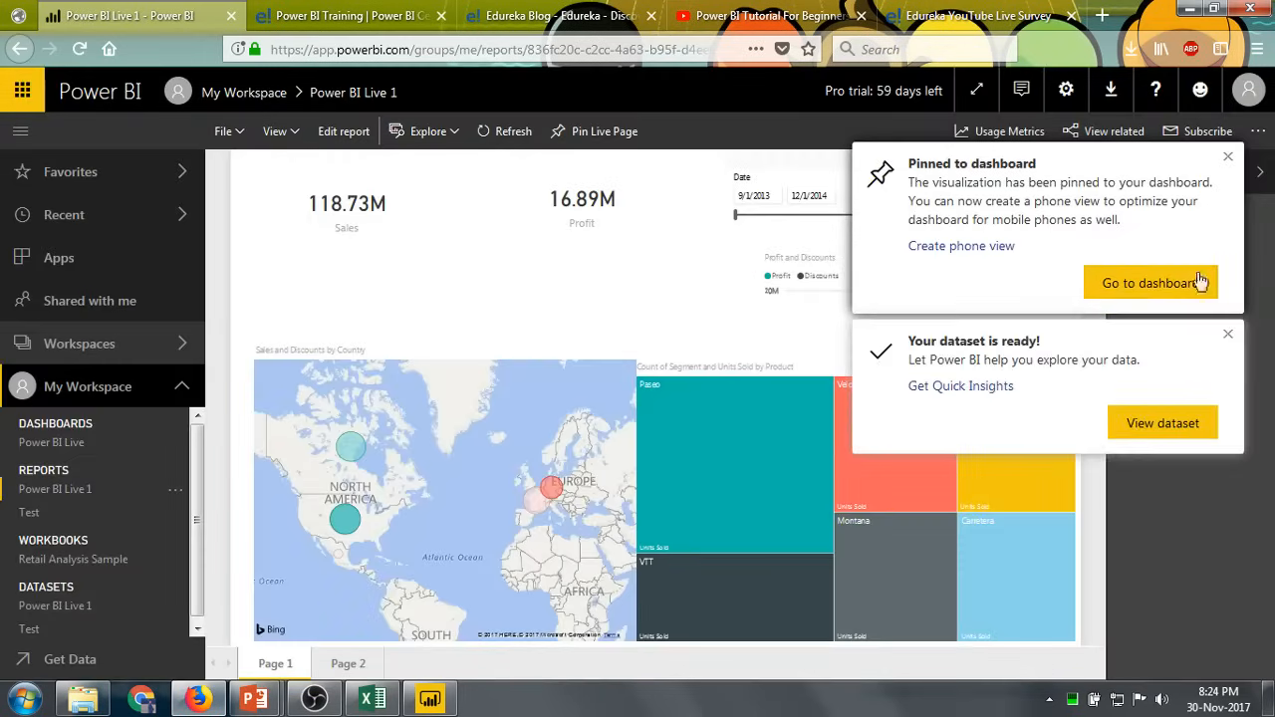
left_click(1228, 159)
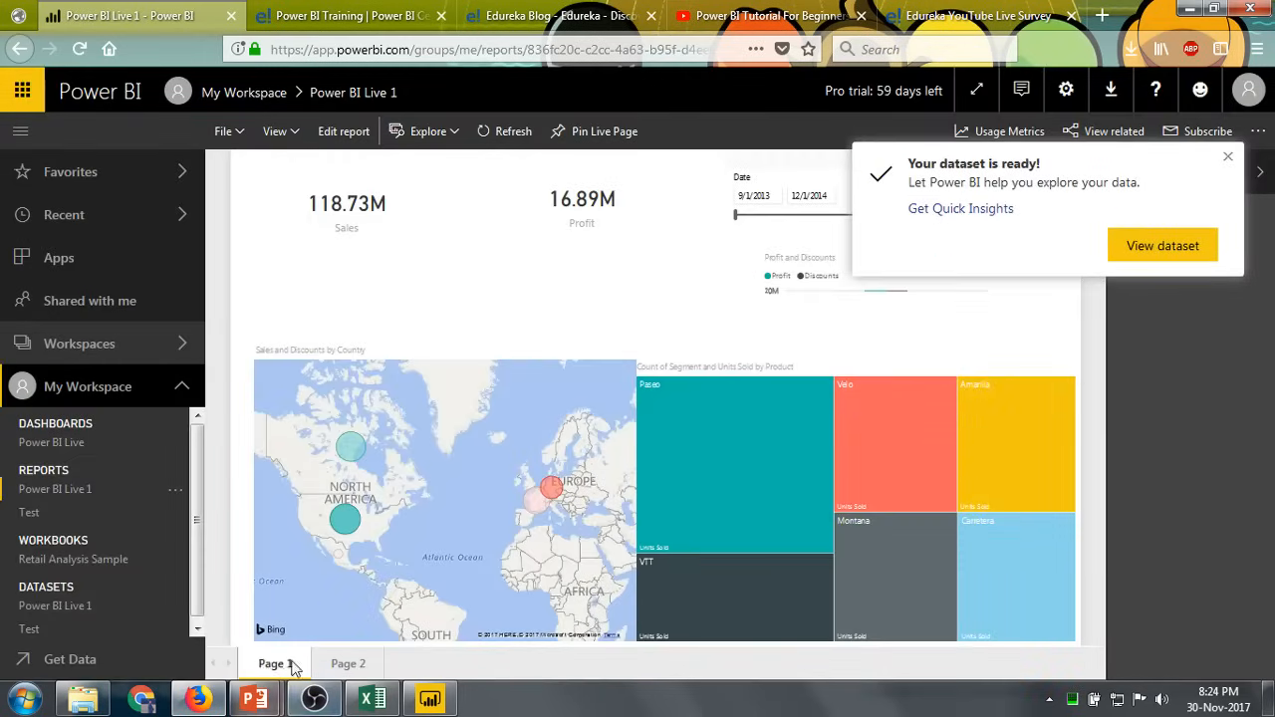
Pin Page 2's Sale Price, Manufacturing Price and Profit by Product scatter chart to the existing Power BI Live dashboard.
left_click(348, 664)
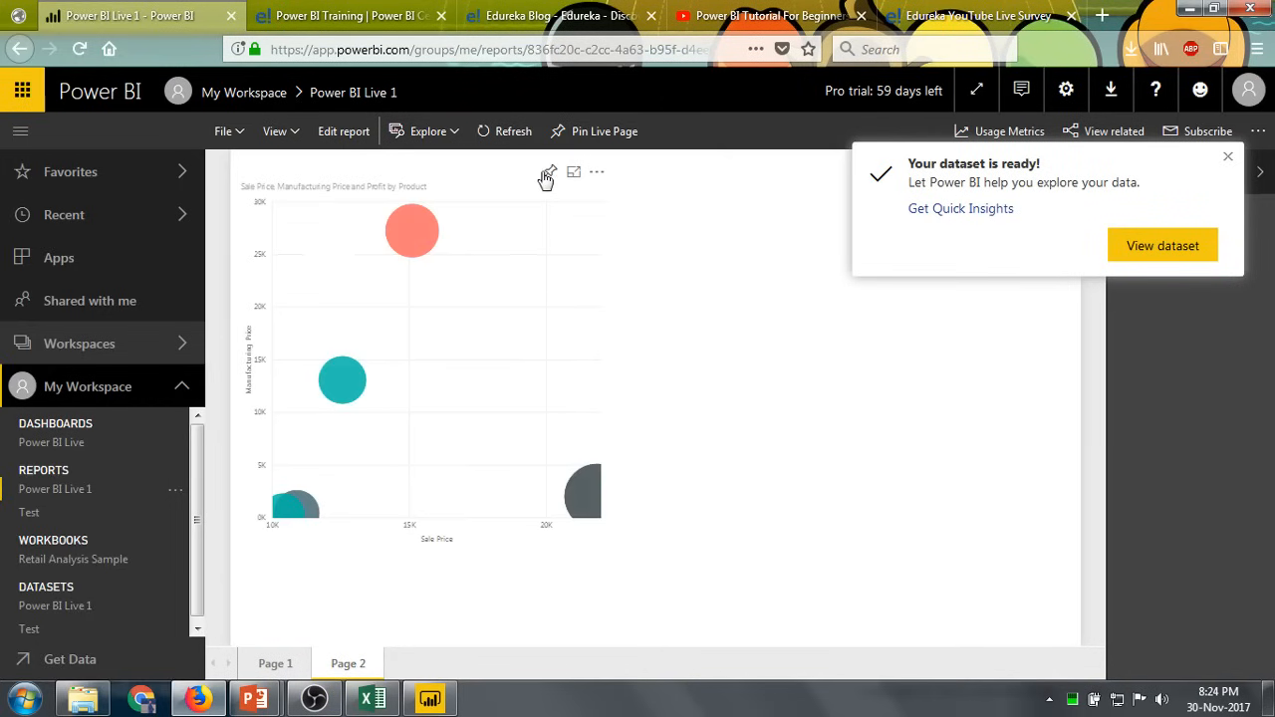
left_click(550, 173)
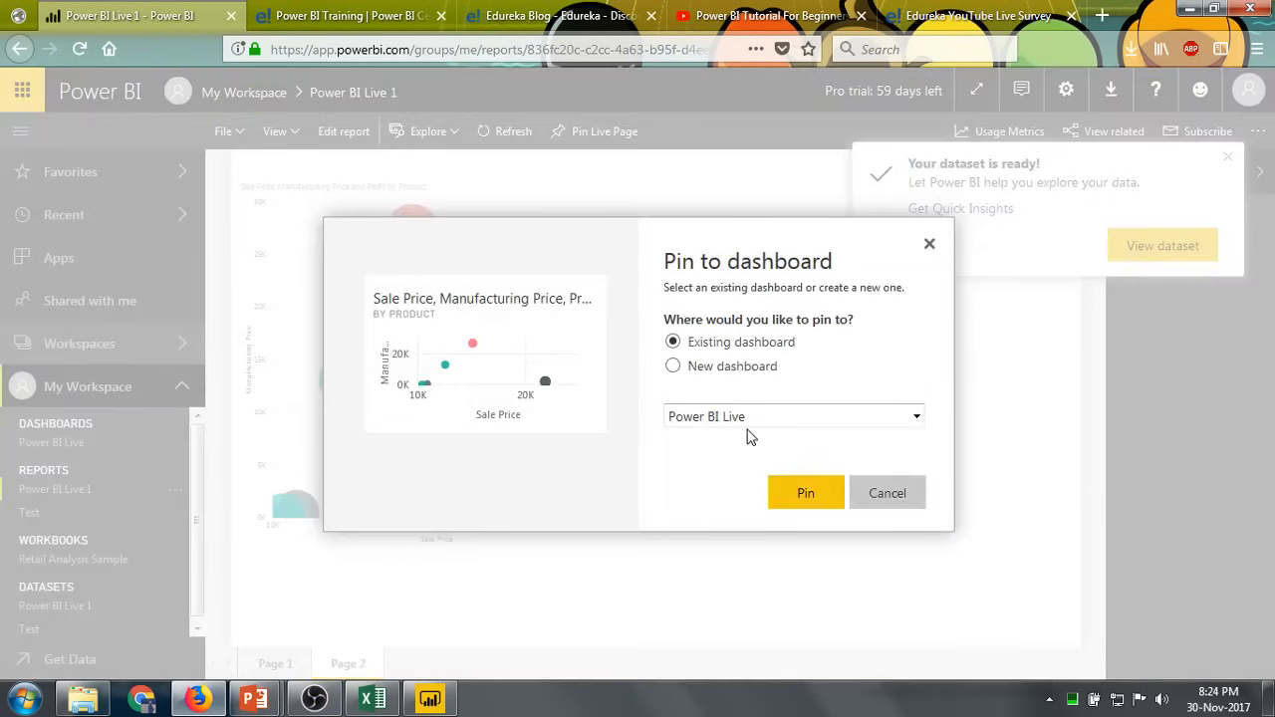
left_click(787, 491)
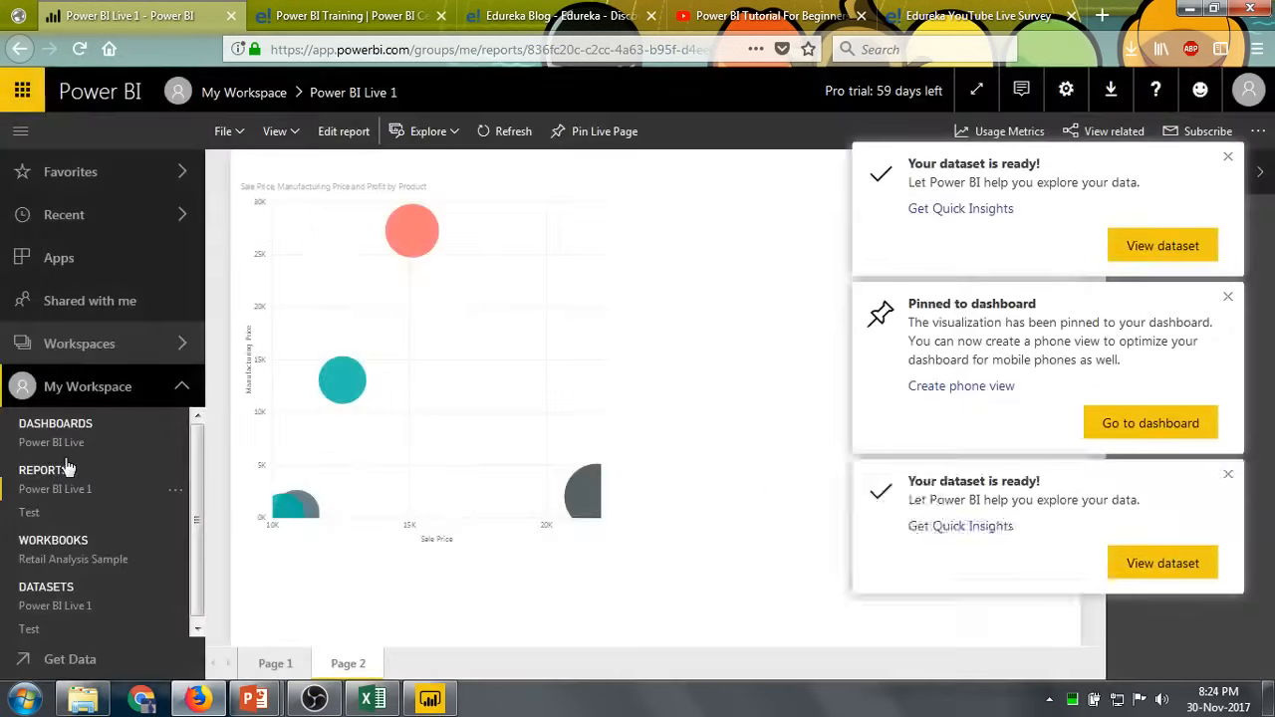
Open the Power BI Live dashboard from My Workspace, dismiss its notifications and look over the pinned tiles.
left_click(70, 447)
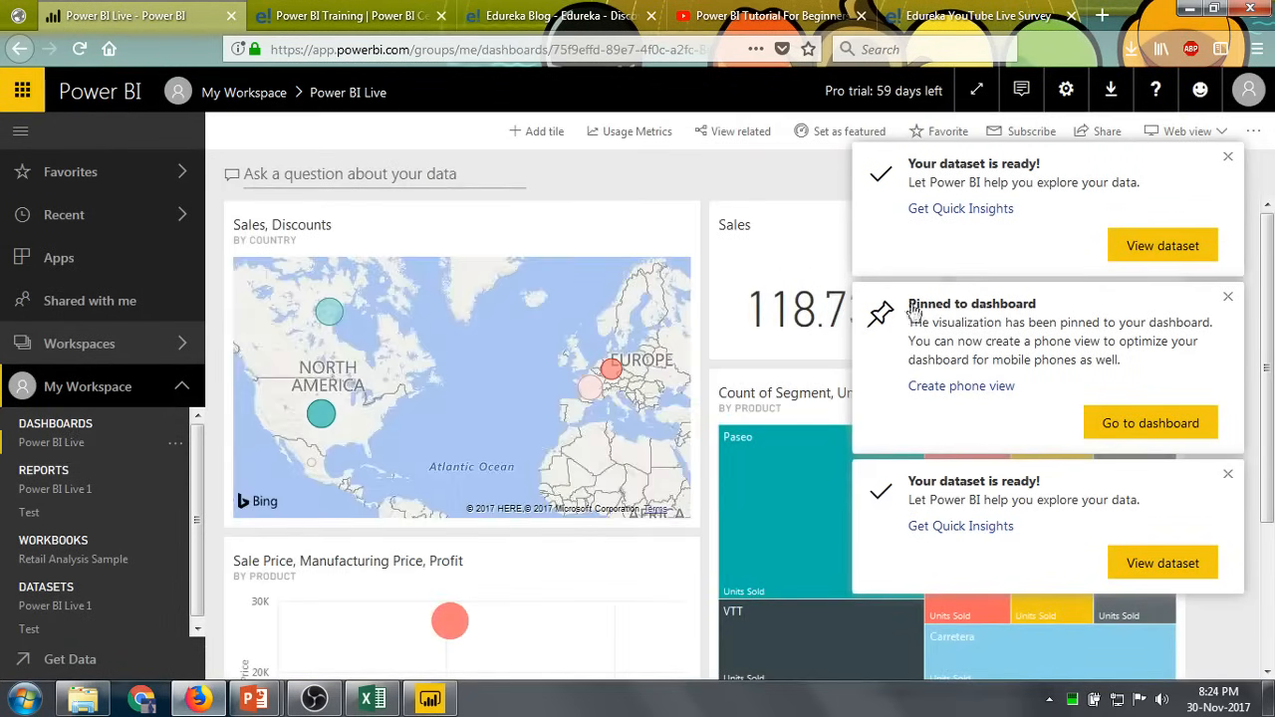
left_click(1227, 161)
left_click(1228, 161)
left_click(1227, 161)
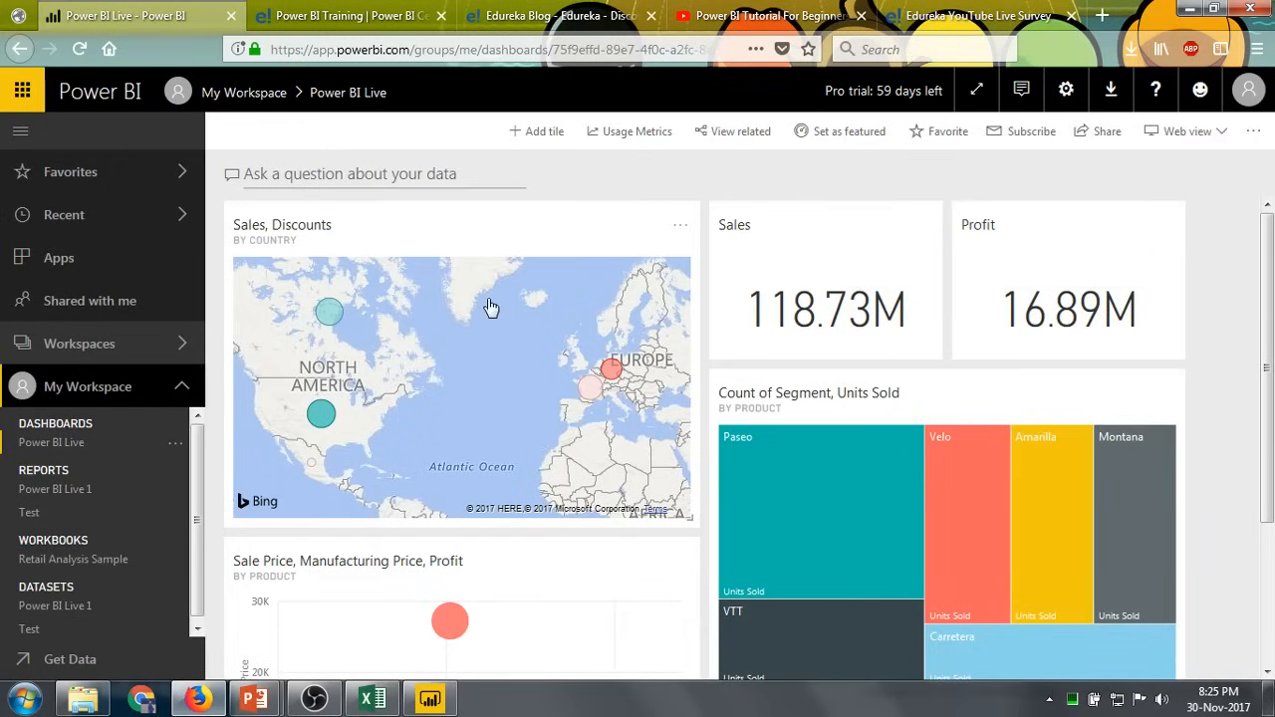
scroll(877, 427, "down", 3)
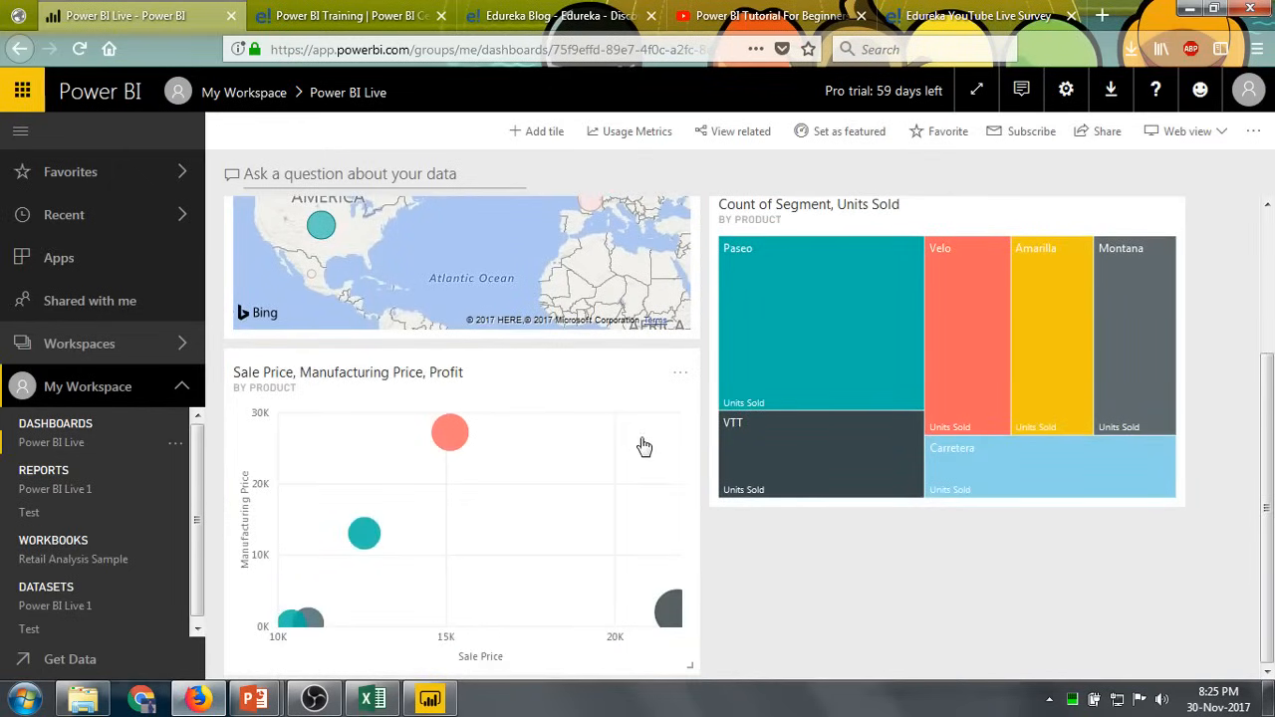
scroll(773, 573, "up", 3)
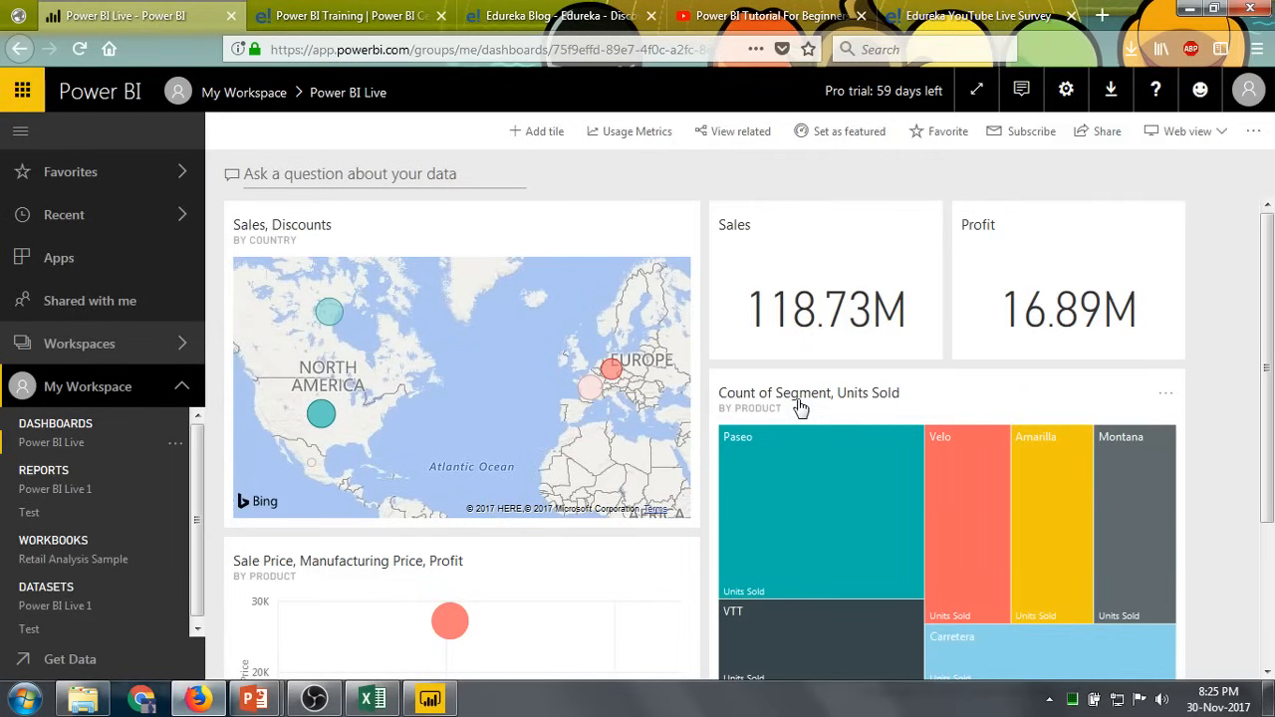
Open the underlying report from the dashboard's Sales tile and return to the dashboard.
mouse_move(611, 382)
left_click(772, 288)
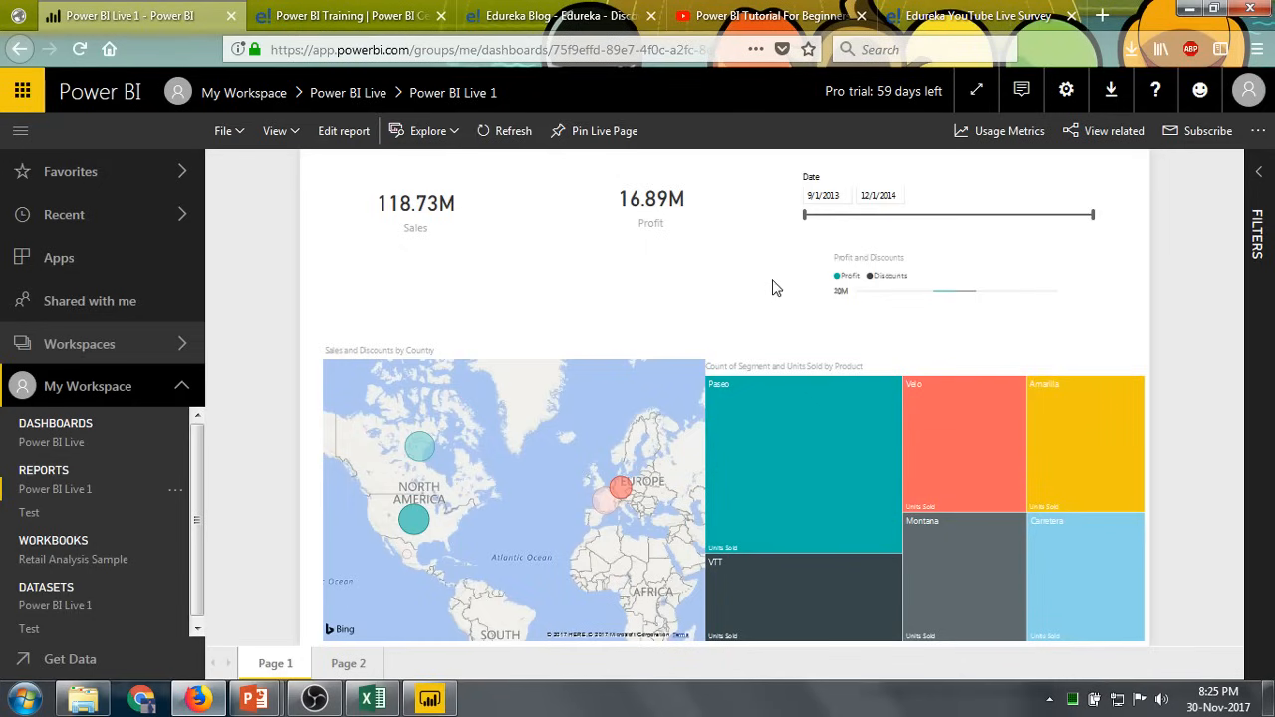
left_click(20, 48)
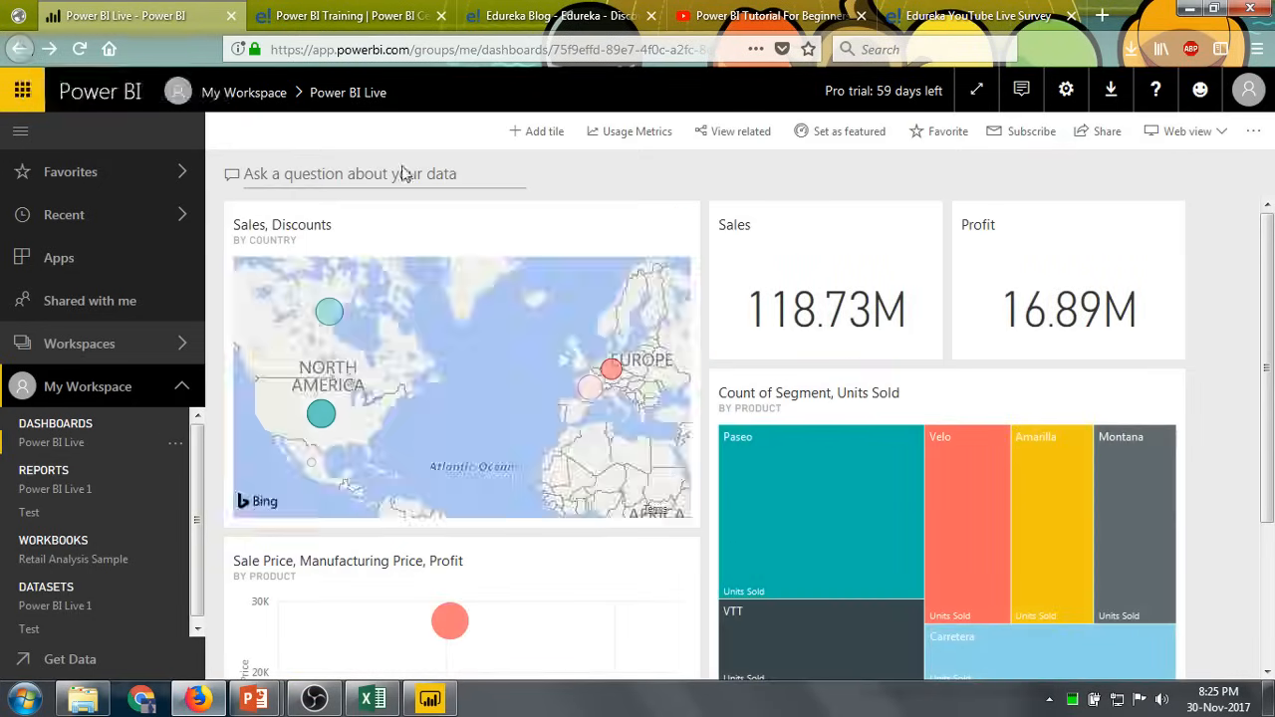
Look over the dashboard's lower tiles and its sharing options, and close the sharing form without sharing.
scroll(815, 357, "down", 3)
mouse_move(814, 356)
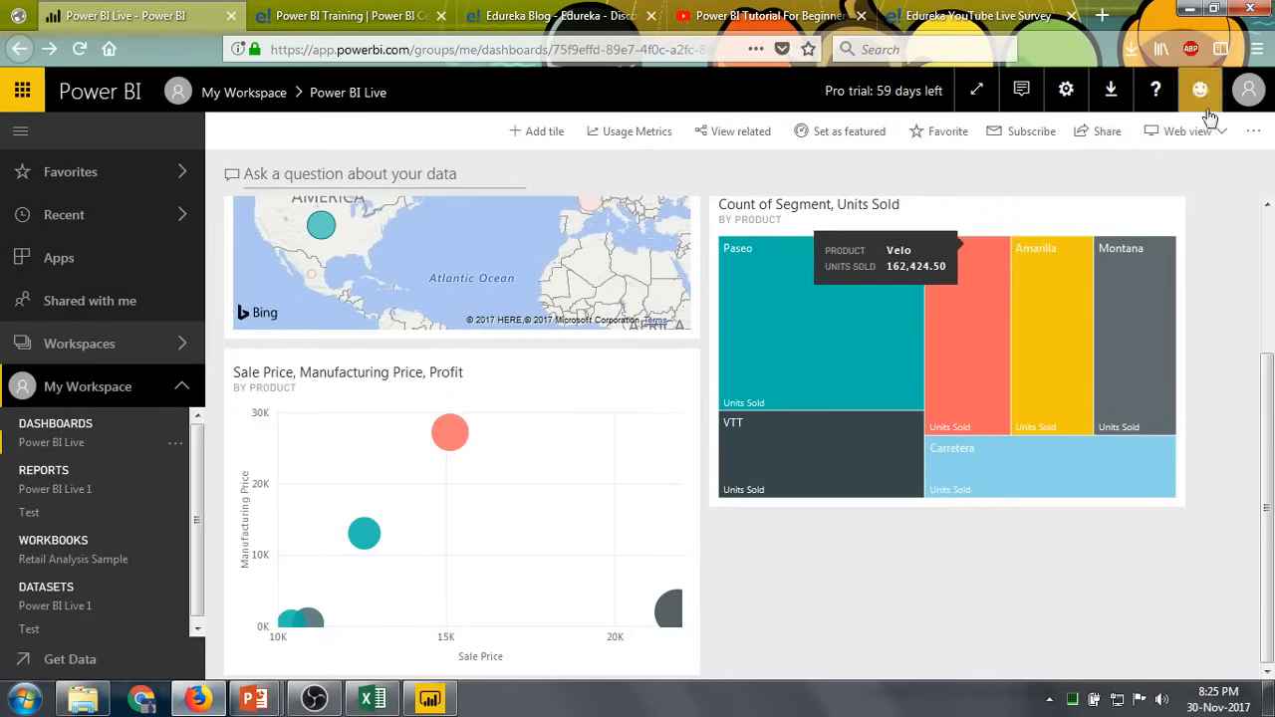
left_click(1107, 133)
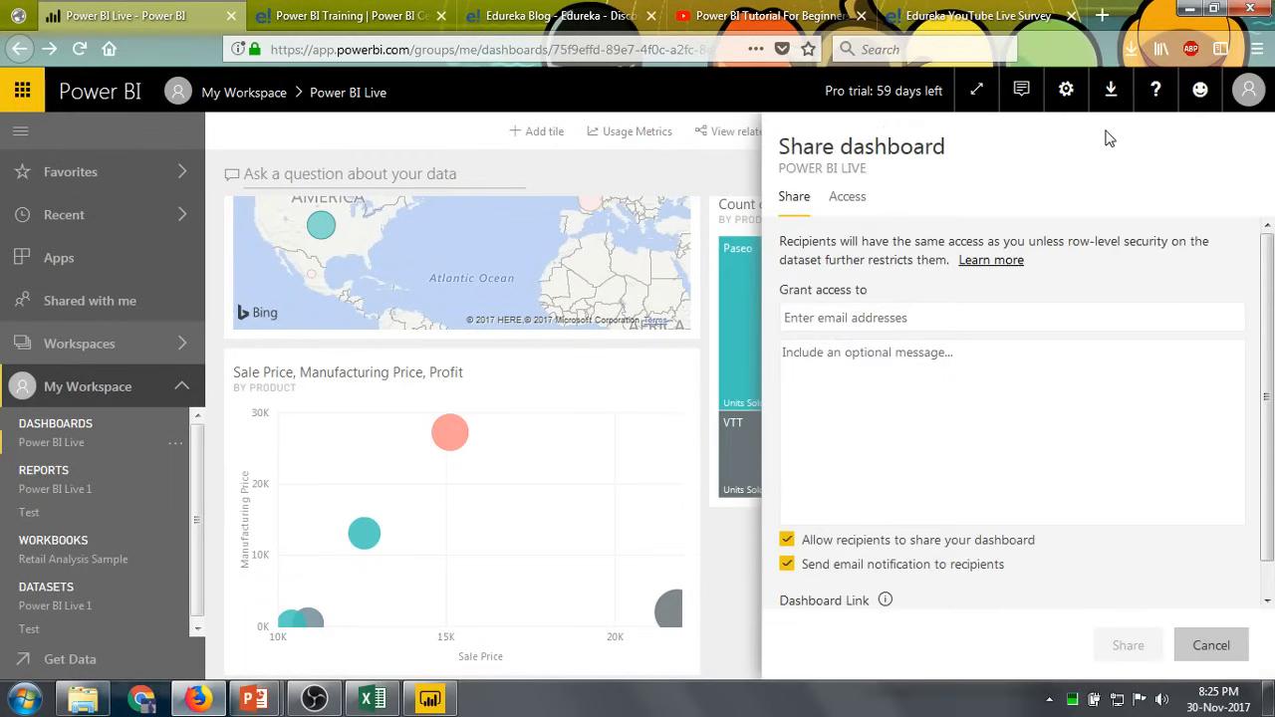
left_click(1209, 643)
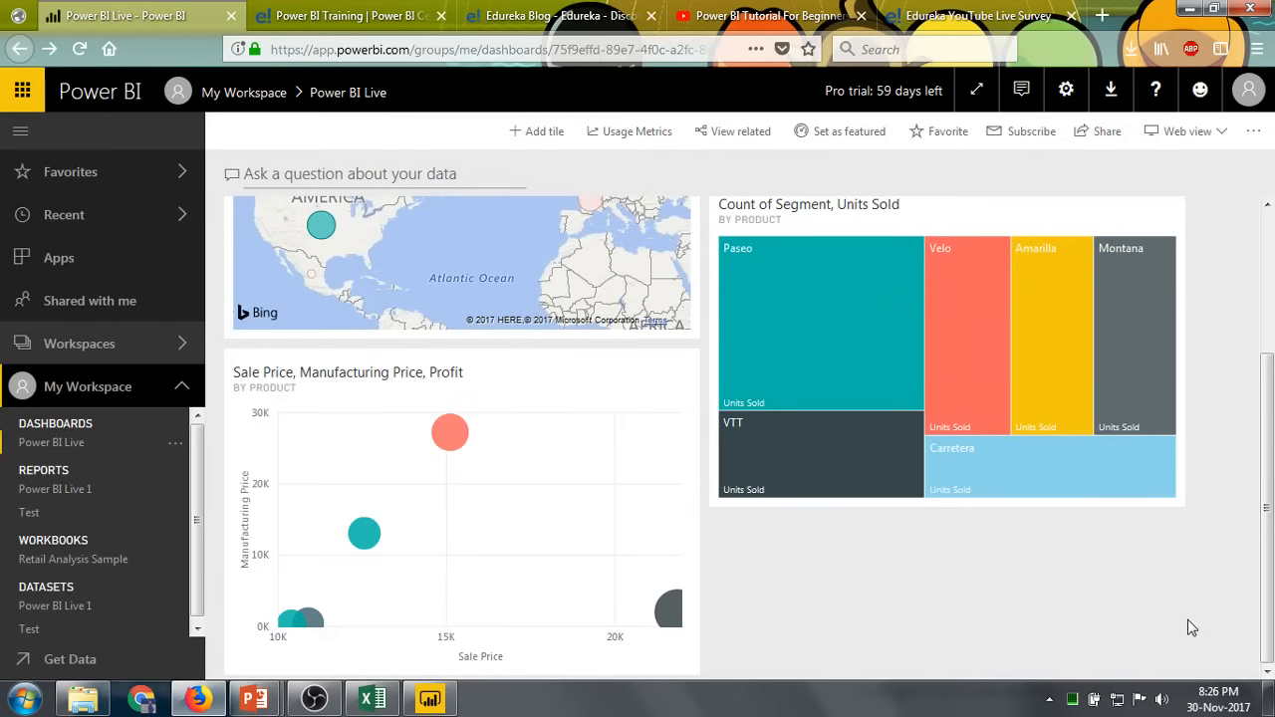
Ask the dashboard's Q&A the question "total sale on january 2014".
scroll(1192, 628, "up", 3)
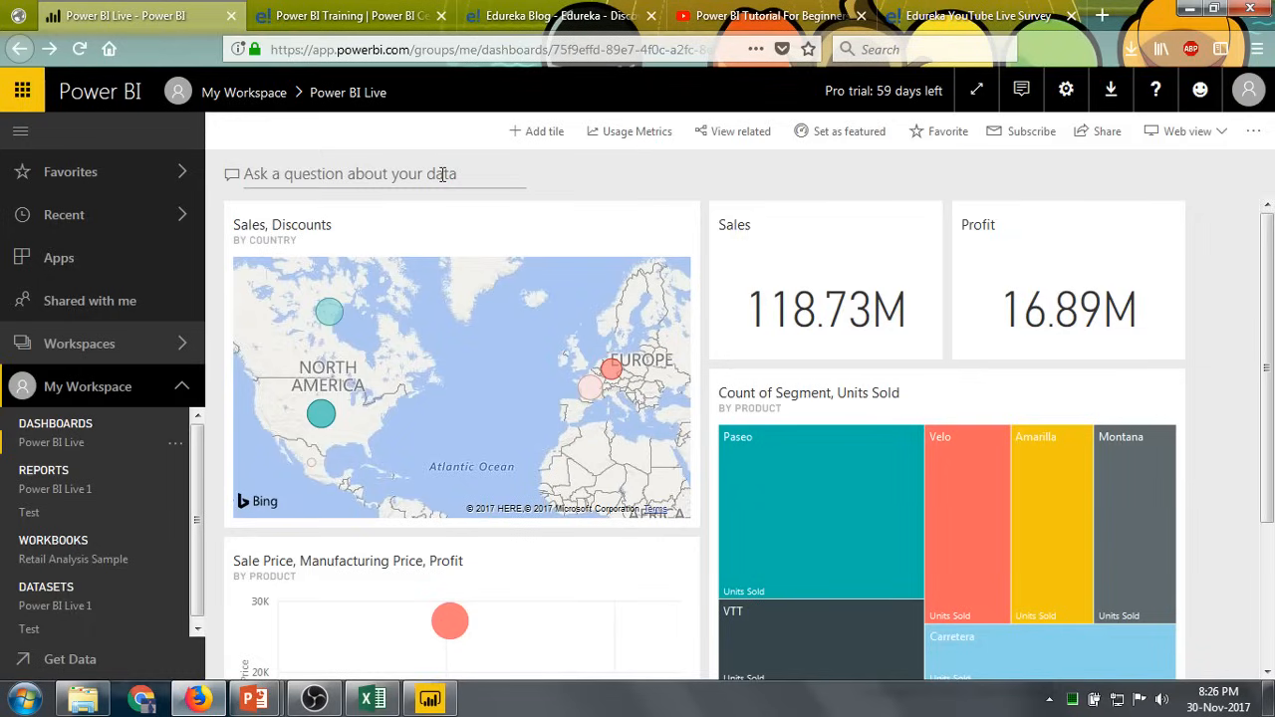
left_click(443, 174)
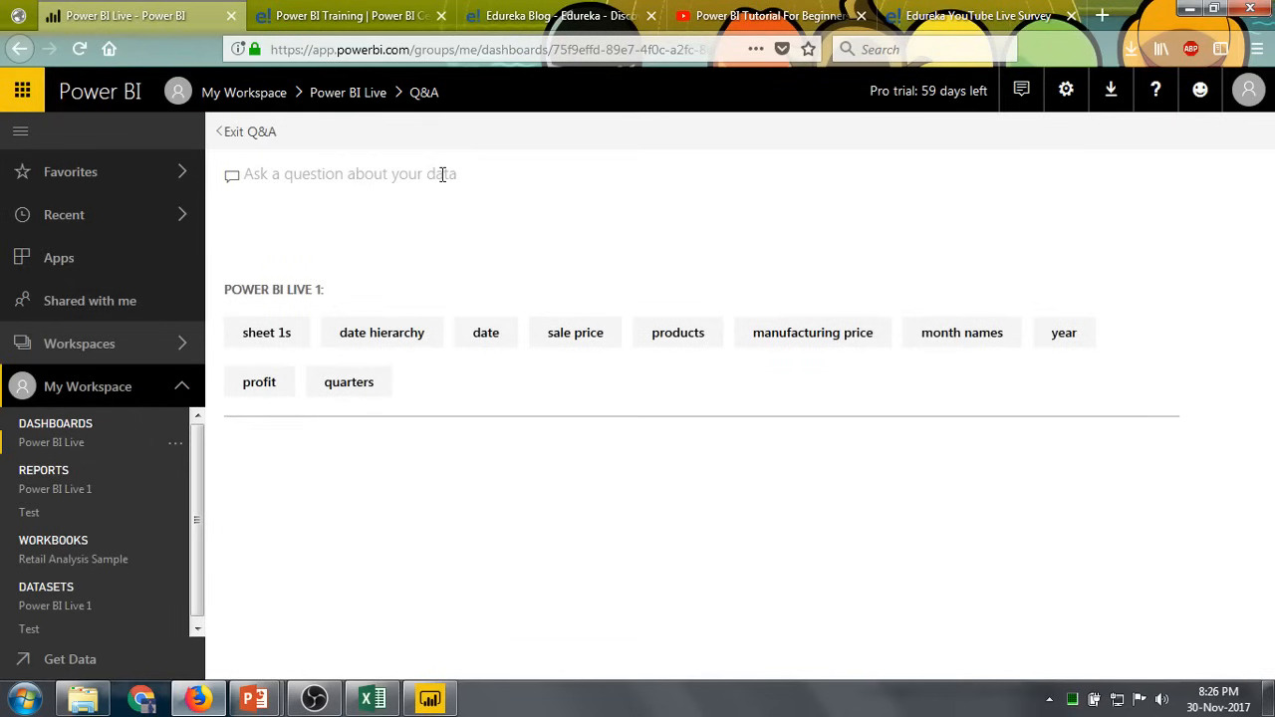
type("totals")
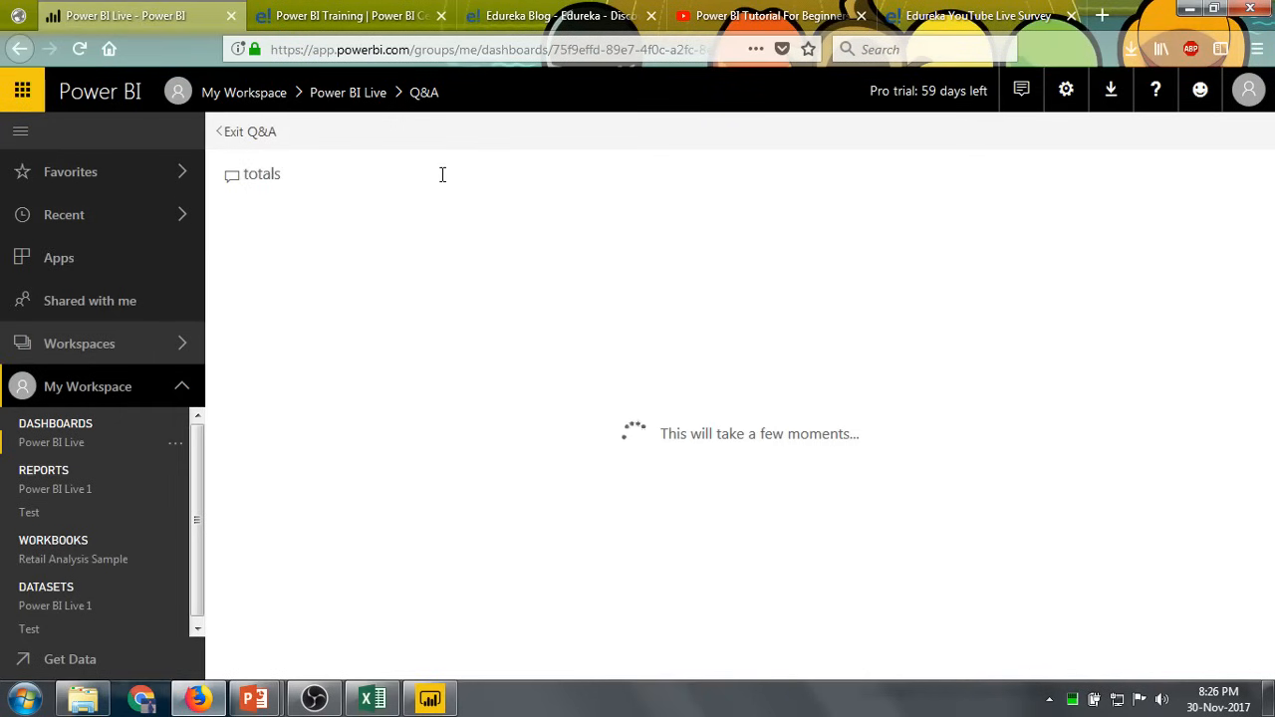
key("BackSpace")
type("sa")
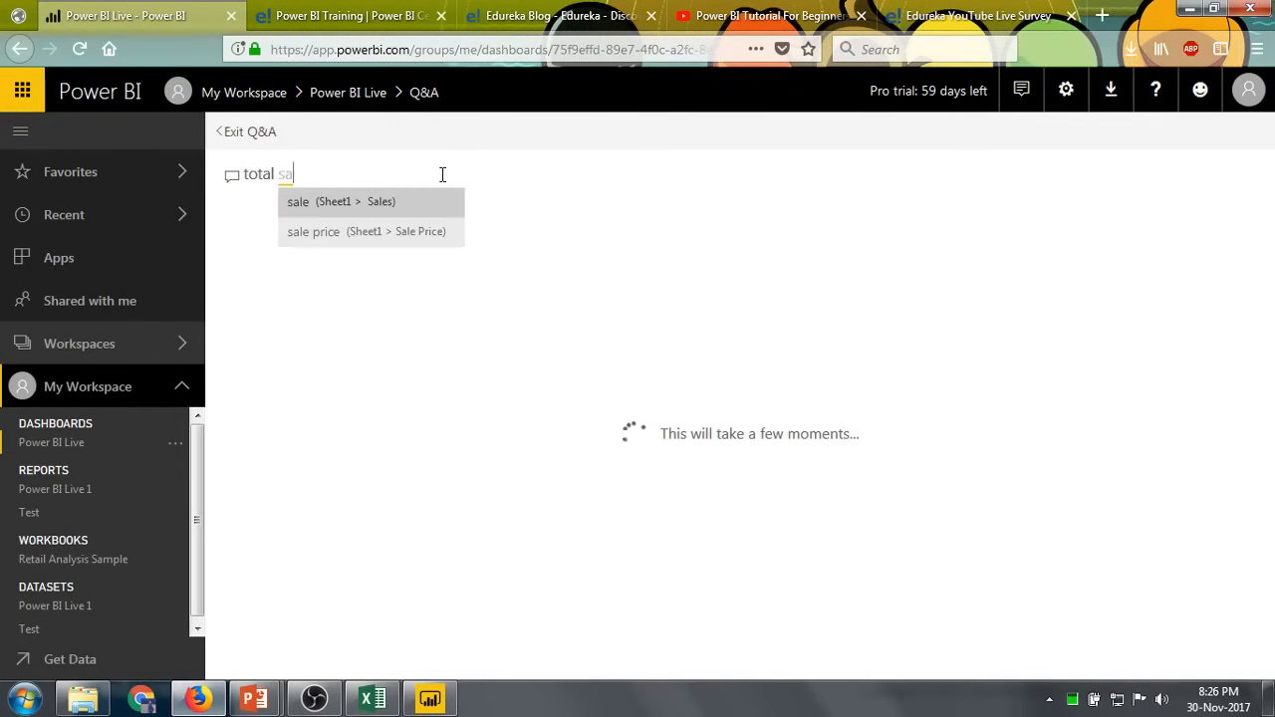
type("le")
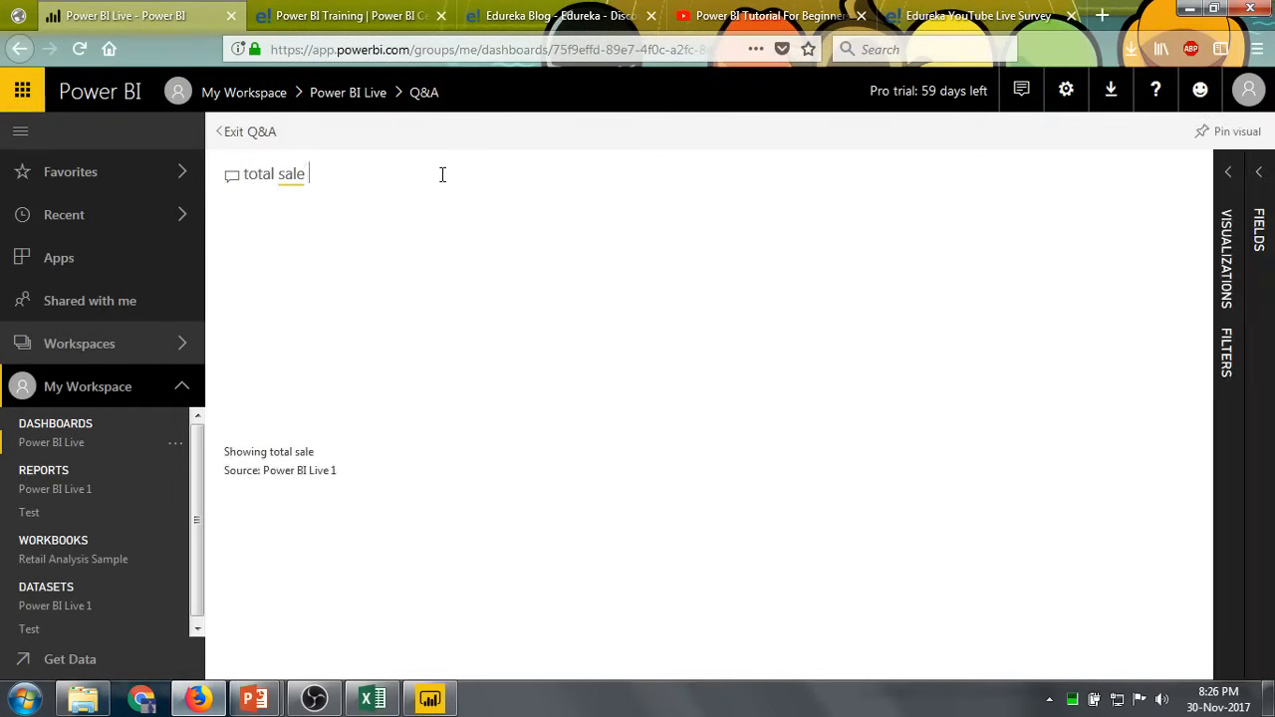
type(" on")
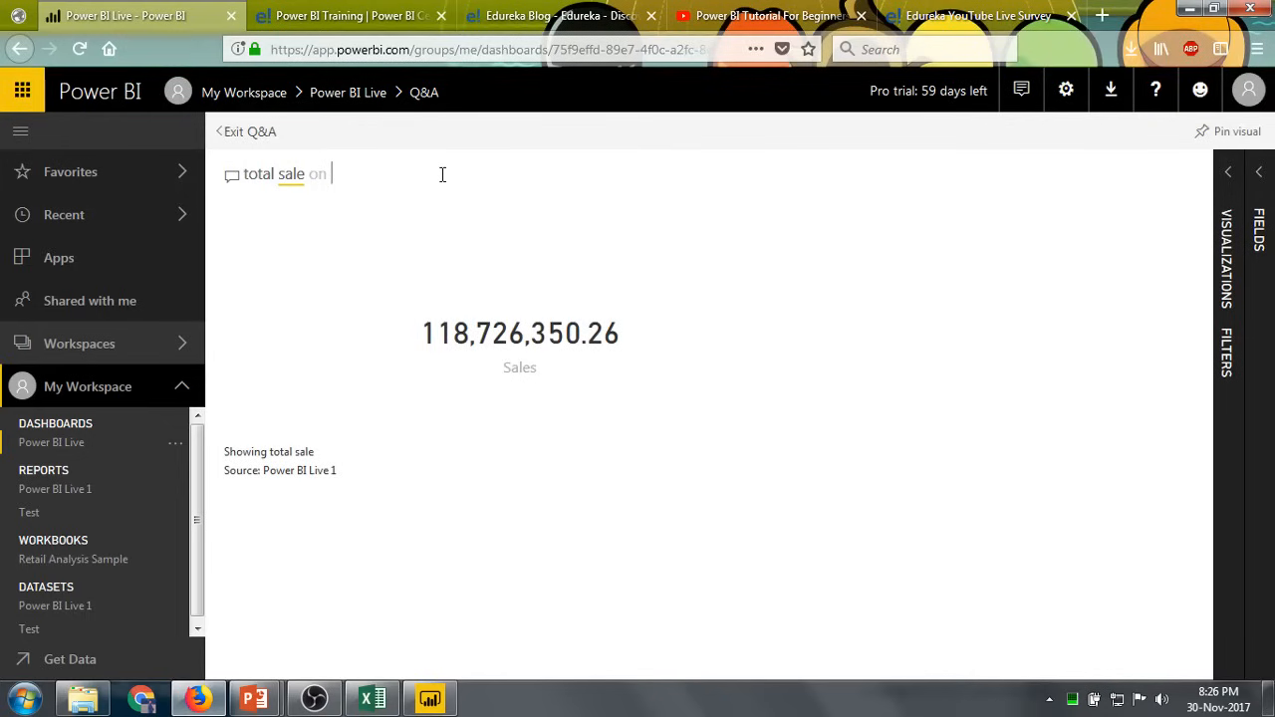
type(" january")
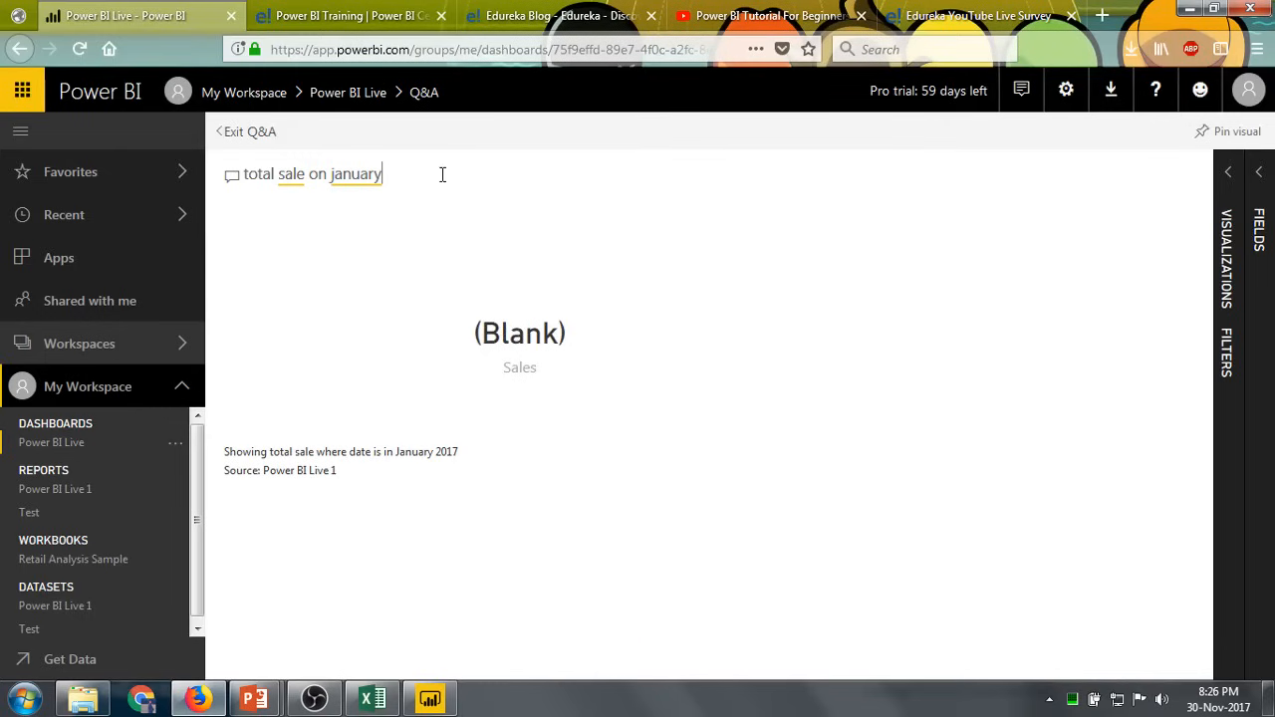
type(" 2014")
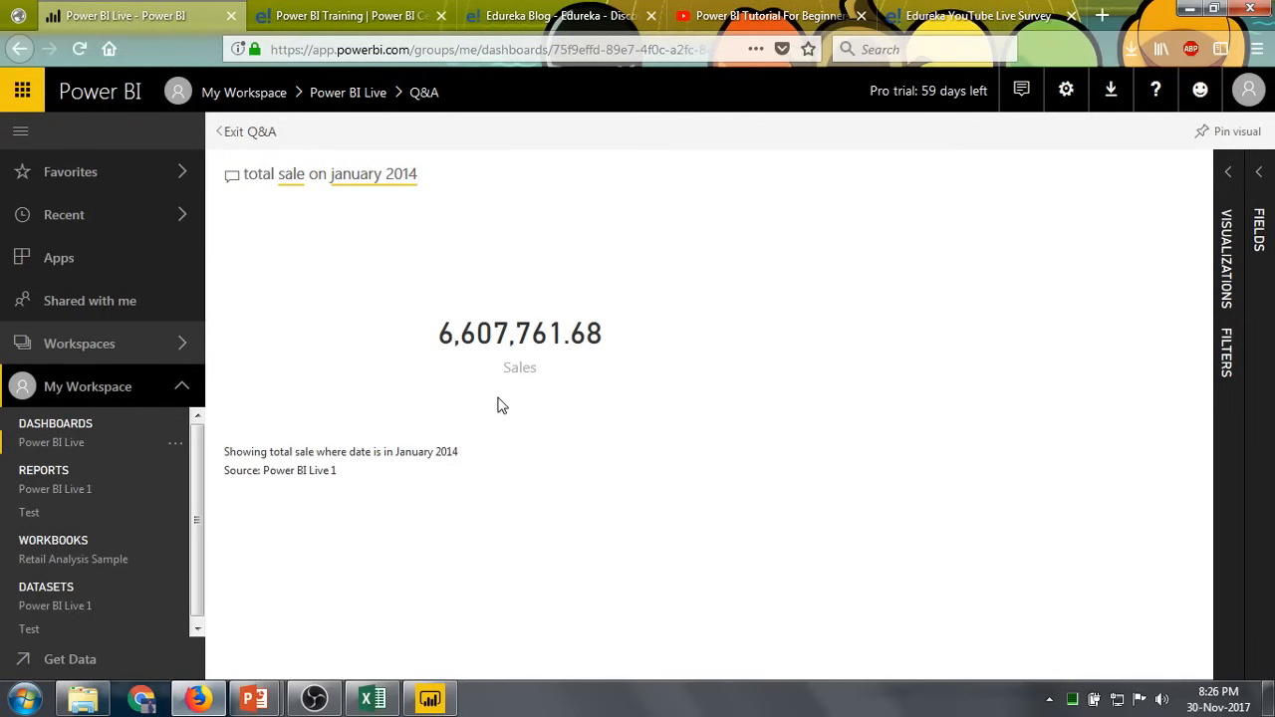
Replace the Q&A question with "which month had best sale".
key("BackSpace")
key("BackSpace")
key("BackSpace")
key("BackSpace")
key("BackSpace")
key("BackSpace")
key("BackSpace")
key("BackSpace")
key("BackSpace")
key("BackSpace")
key("BackSpace")
key("BackSpace")
key("BackSpace")
key("BackSpace")
key("BackSpace")
key("BackSpace")
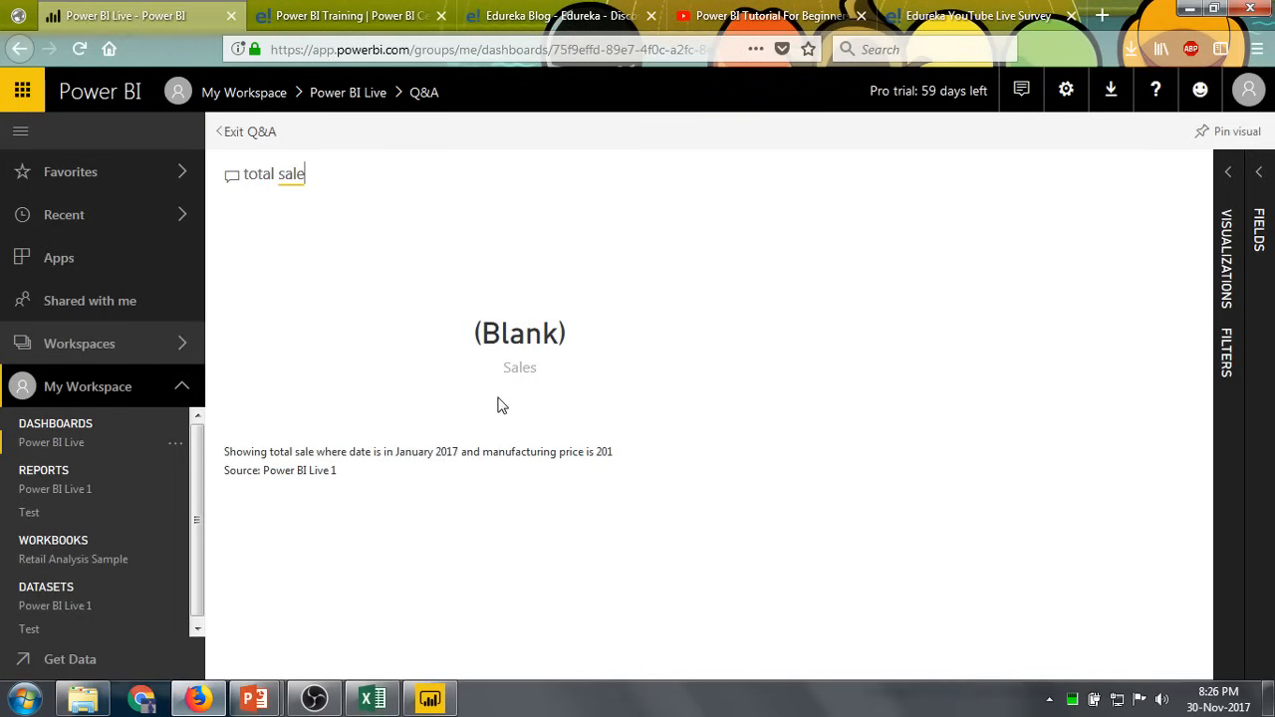
key("BackSpace")
key("BackSpace")
key("BackSpace")
key("BackSpace")
key("BackSpace")
key("BackSpace")
key("BackSpace")
key("BackSpace")
key("BackSpace")
key("BackSpace")
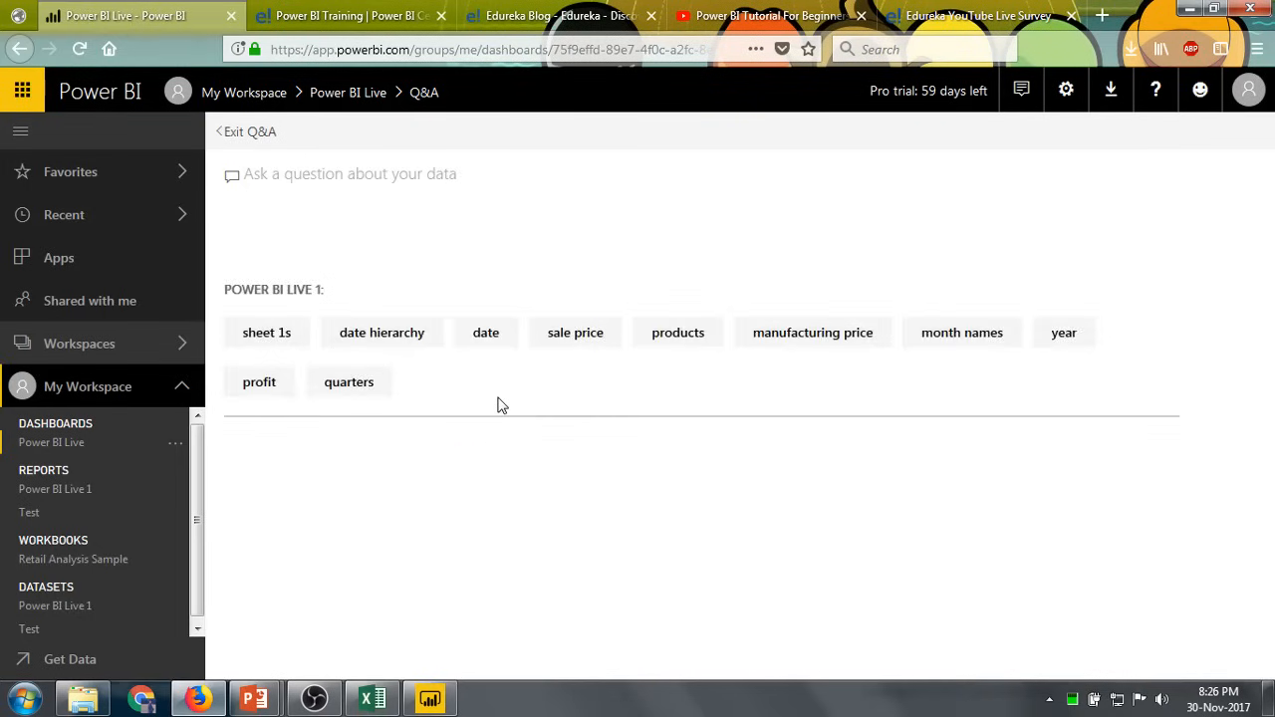
type("which")
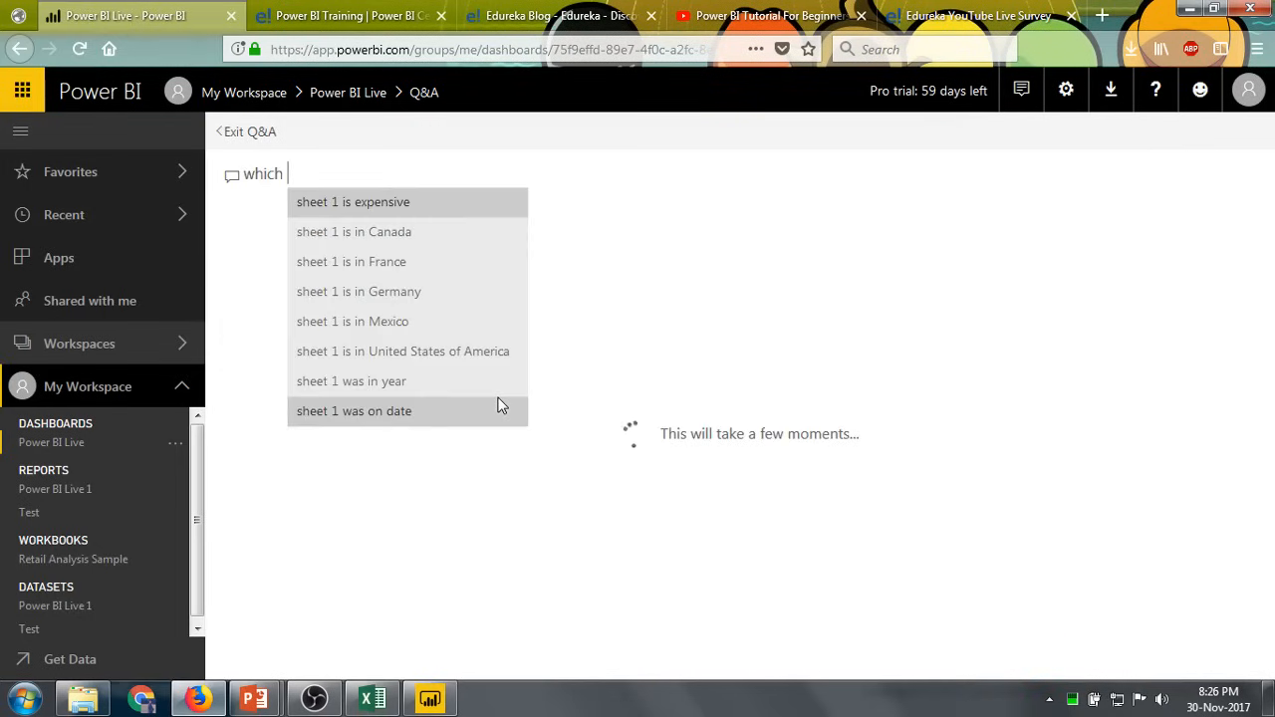
type(" region")
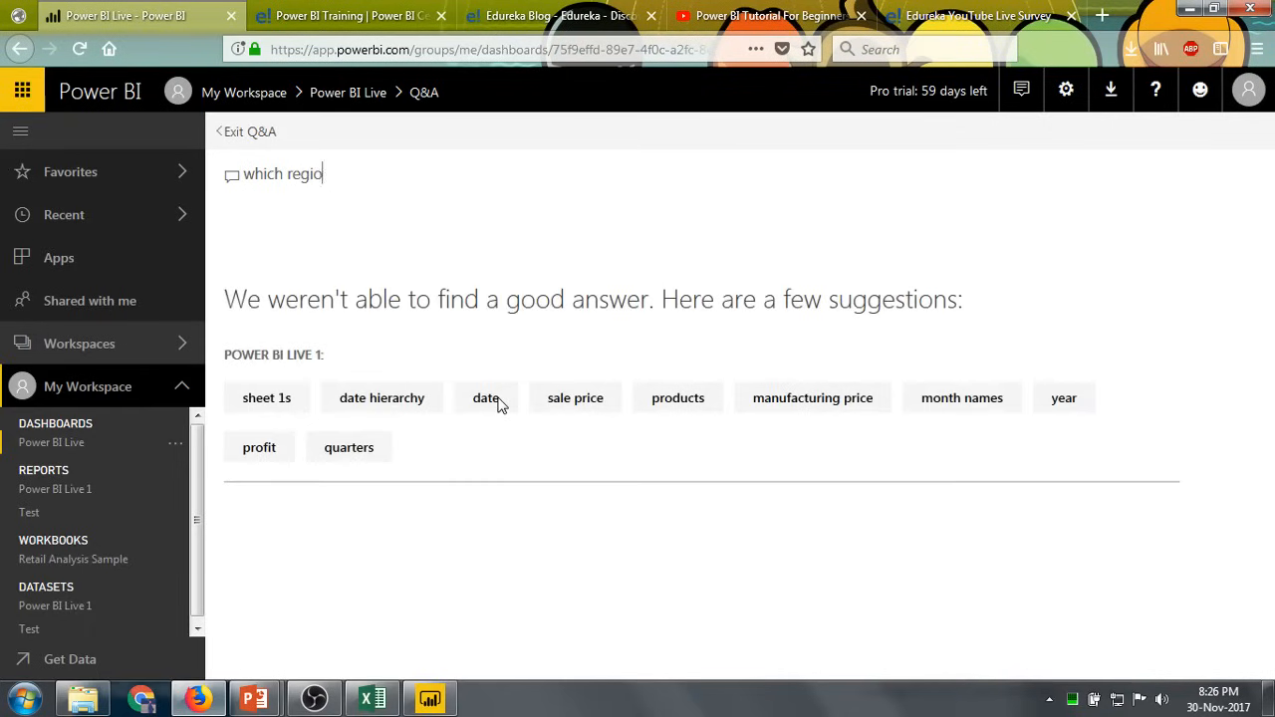
key("BackSpace")
key("BackSpace")
key("BackSpace")
key("BackSpace")
key("BackSpace")
key("BackSpace")
type("month h")
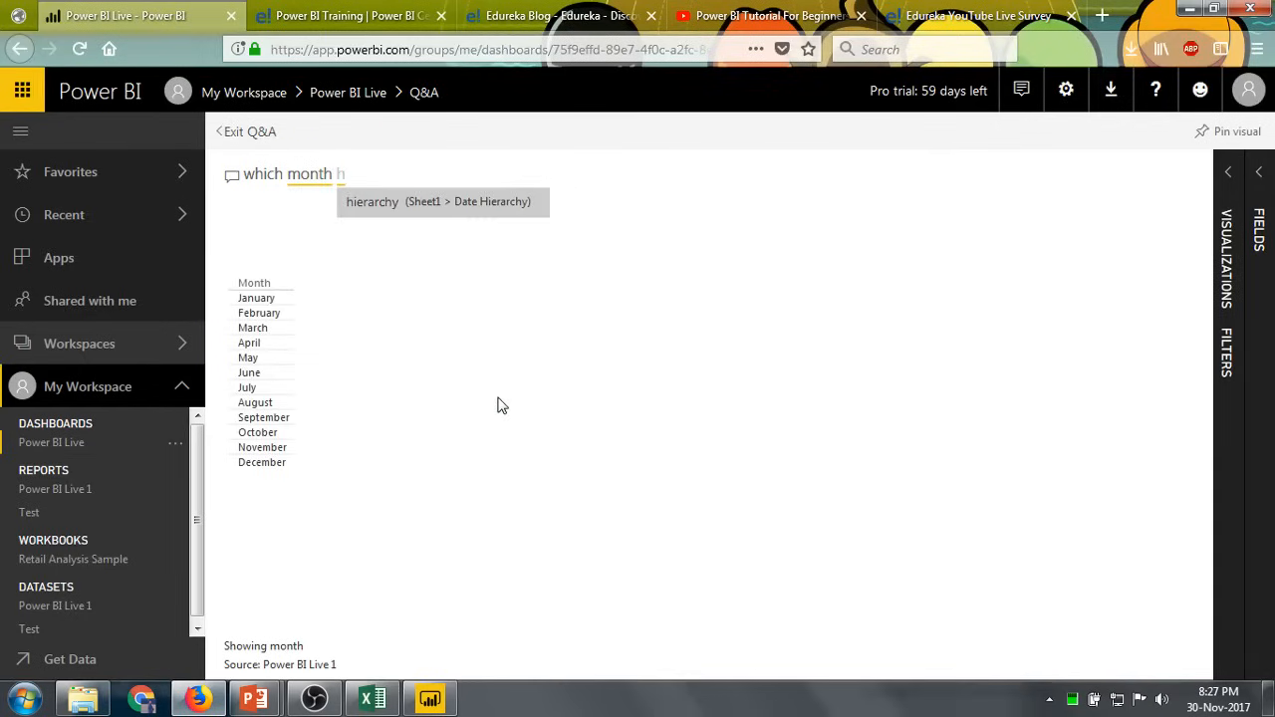
type("ad bes")
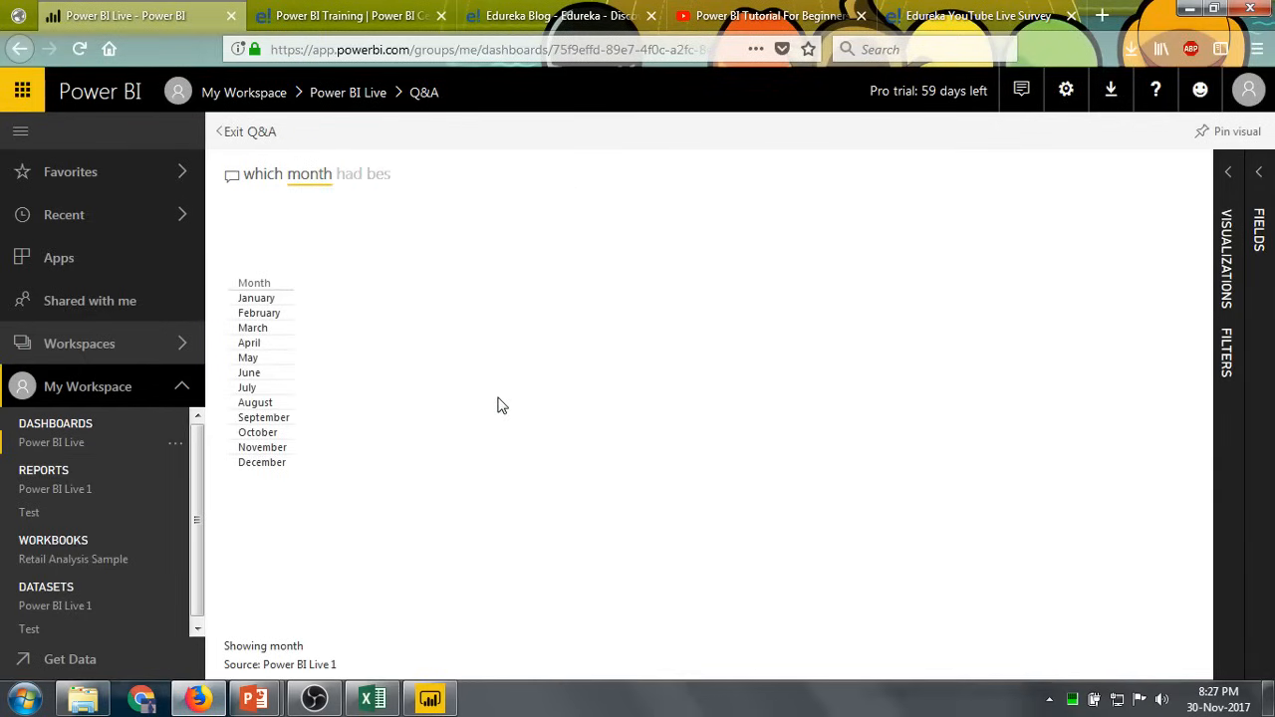
type("t sale")
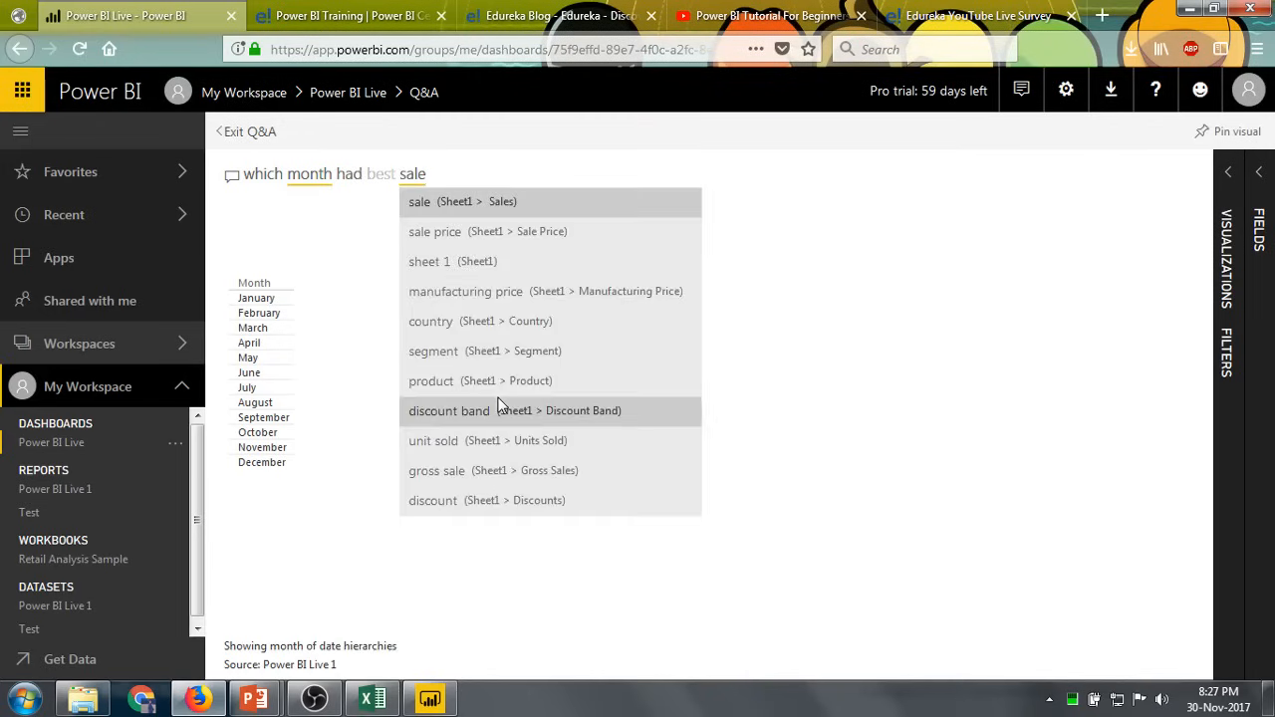
Replace the Q&A question with "profit per month name" and expand the chart's Visualizations and Fields panes.
key("Return")
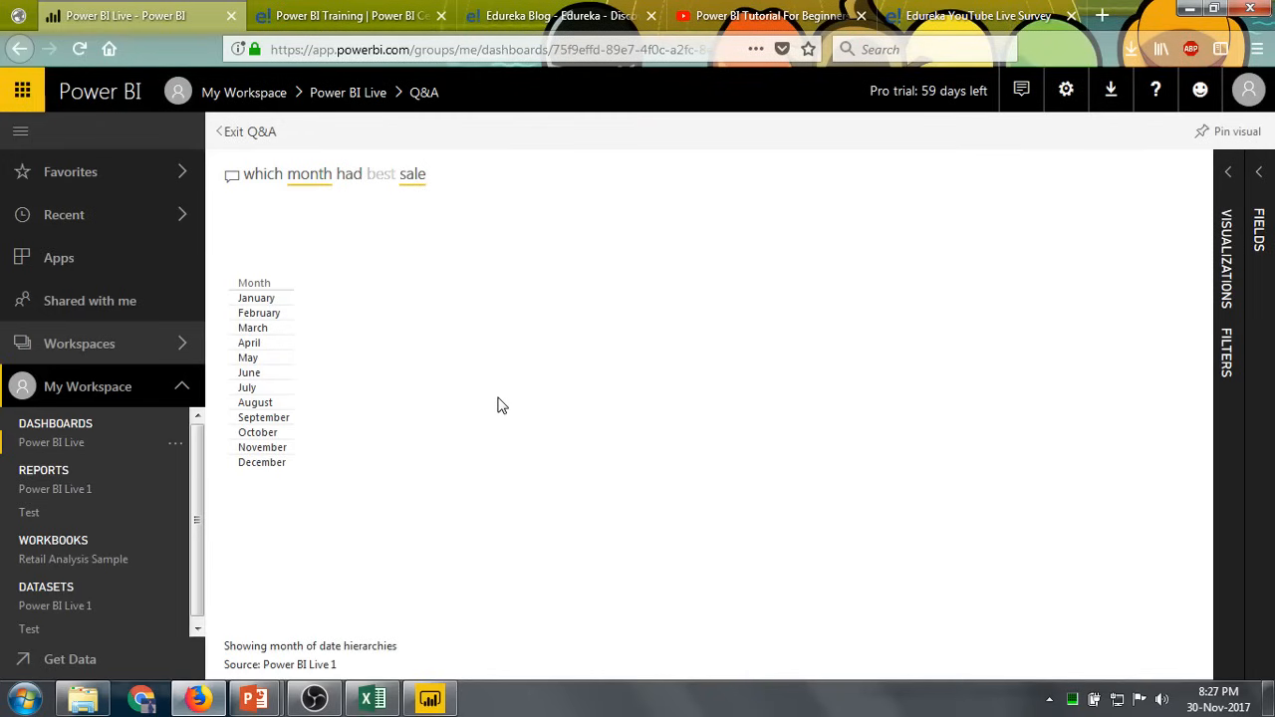
key("BackSpace")
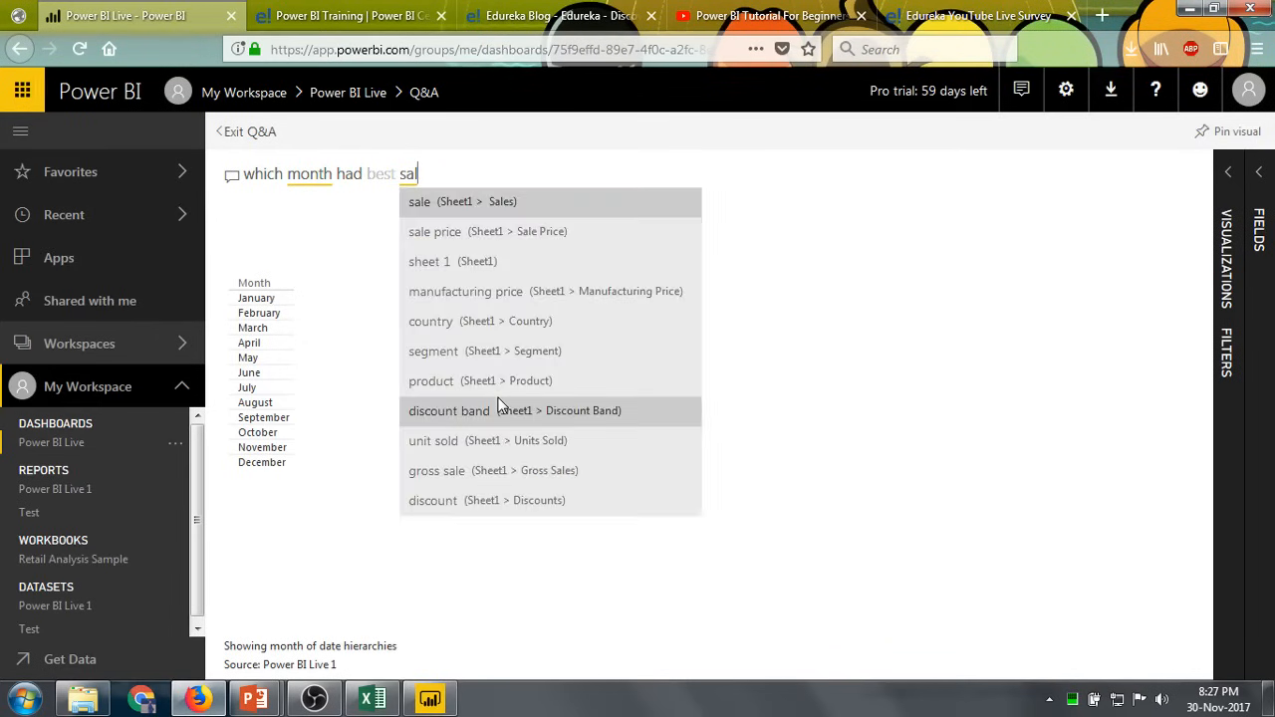
key("Down")
key("Down")
key("BackSpace")
key("BackSpace")
key("BackSpace")
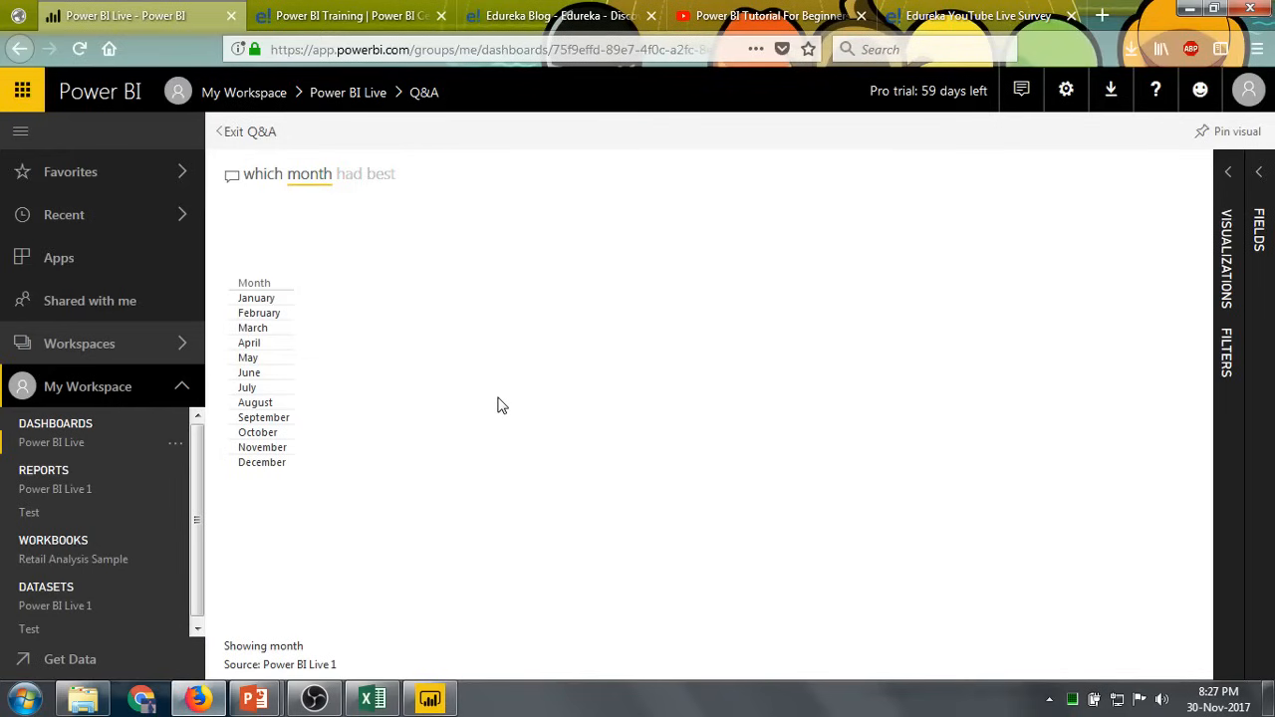
key("BackSpace")
key("BackSpace")
key("BackSpace")
key("BackSpace")
key("BackSpace")
key("BackSpace")
key("BackSpace")
key("BackSpace")
key("BackSpace")
key("BackSpace")
key("BackSpace")
key("BackSpace")
key("BackSpace")
key("BackSpace")
key("BackSpace")
key("BackSpace")
key("BackSpace")
key("BackSpace")
key("BackSpace")
key("BackSpace")
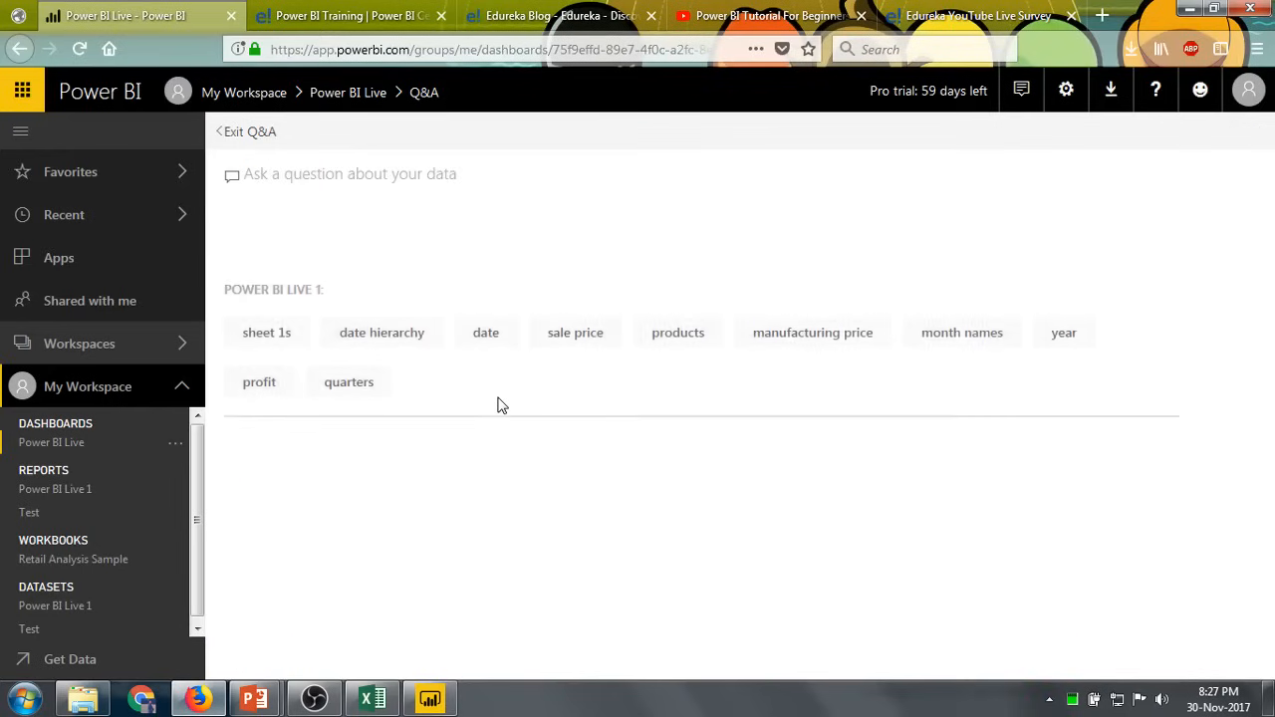
type("profit")
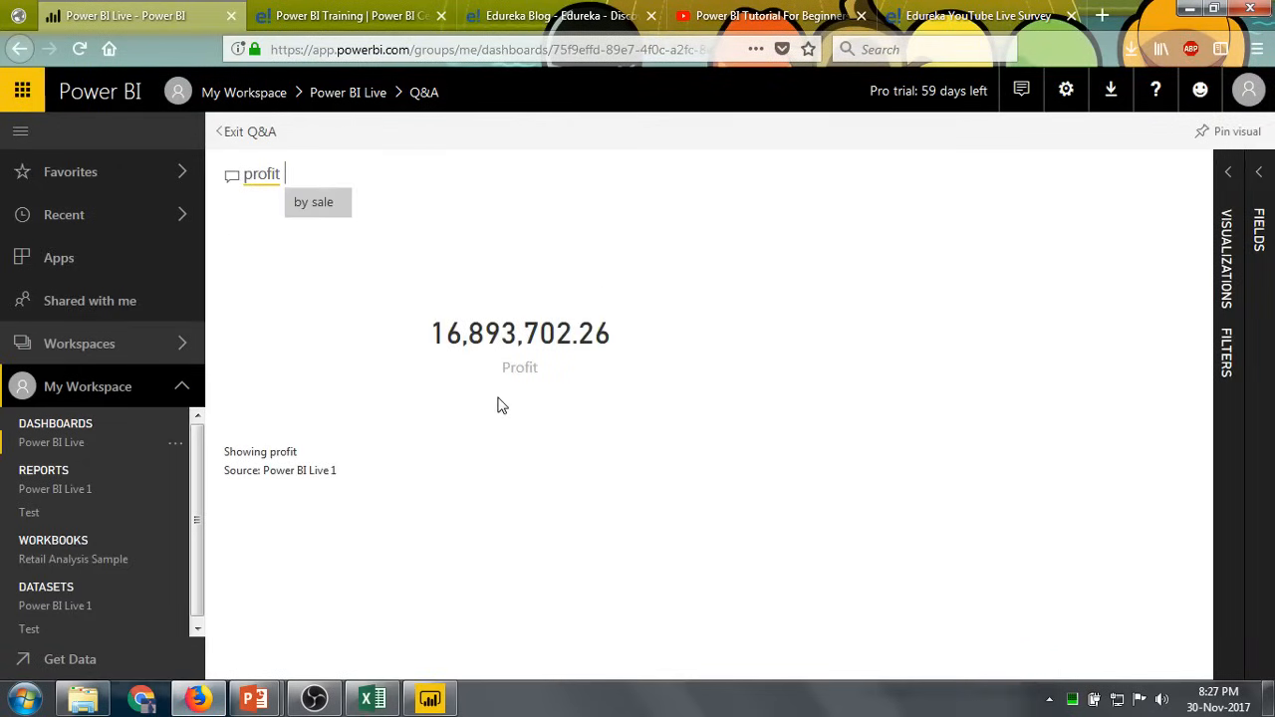
type(" per ")
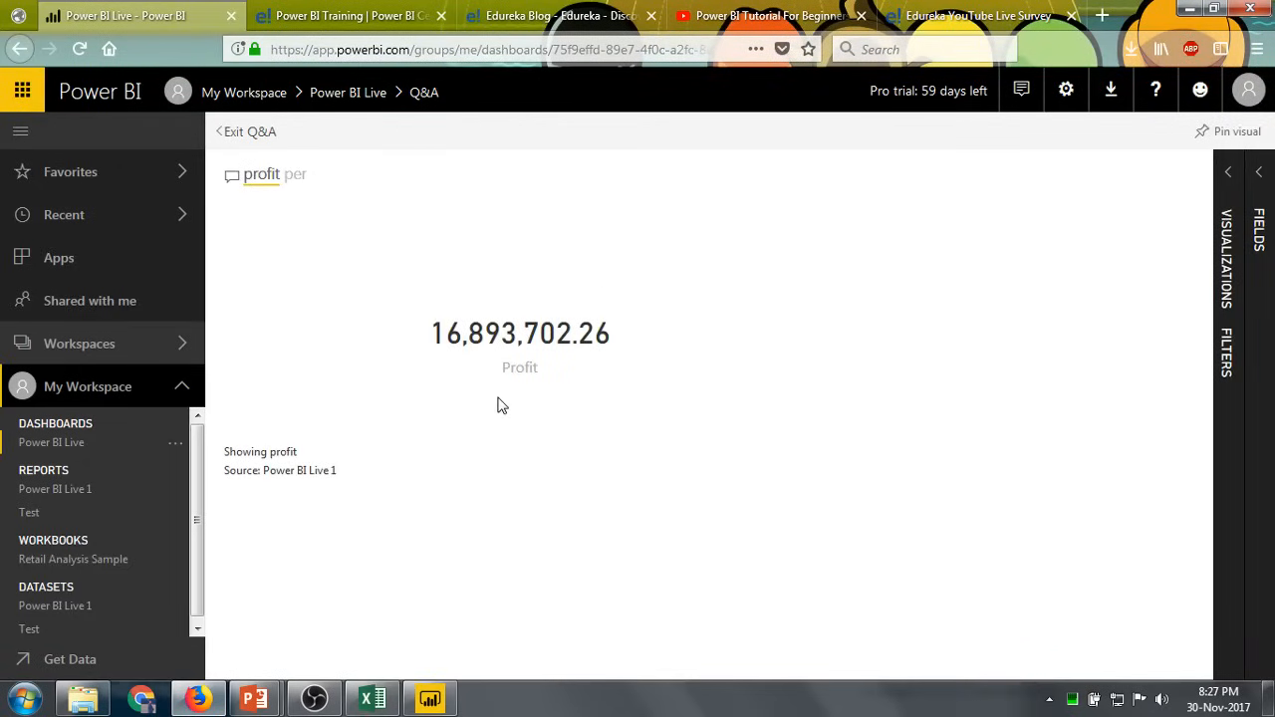
type("month")
key("Return")
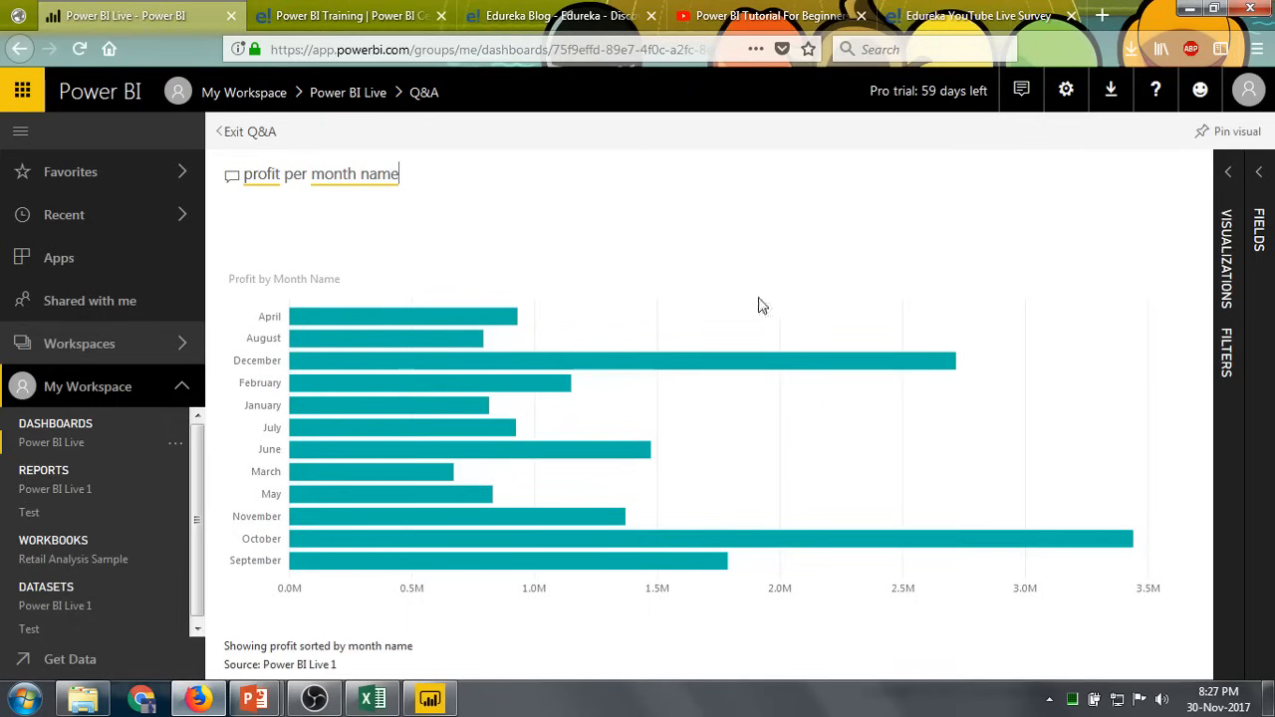
left_click(1230, 176)
left_click(1261, 173)
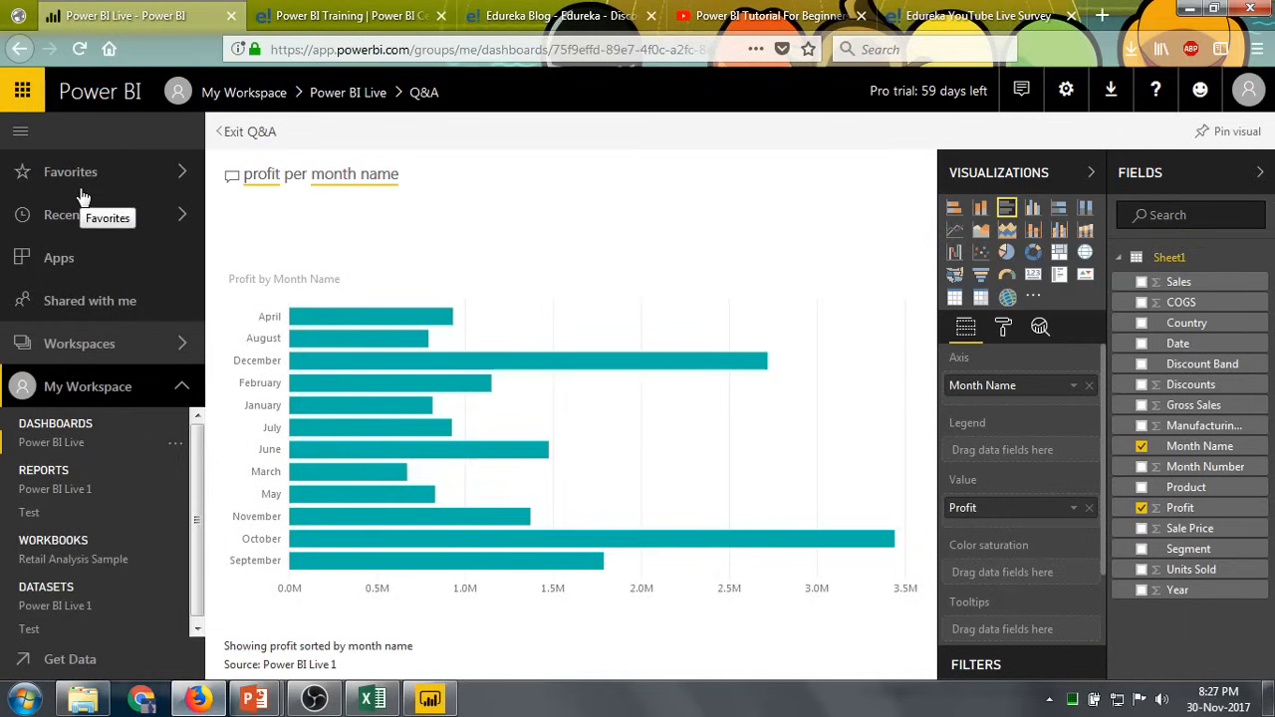
Switch to the "Session In A Minute" slide in PowerPoint and return to the Power BI page in Firefox.
key("alt+Tab")
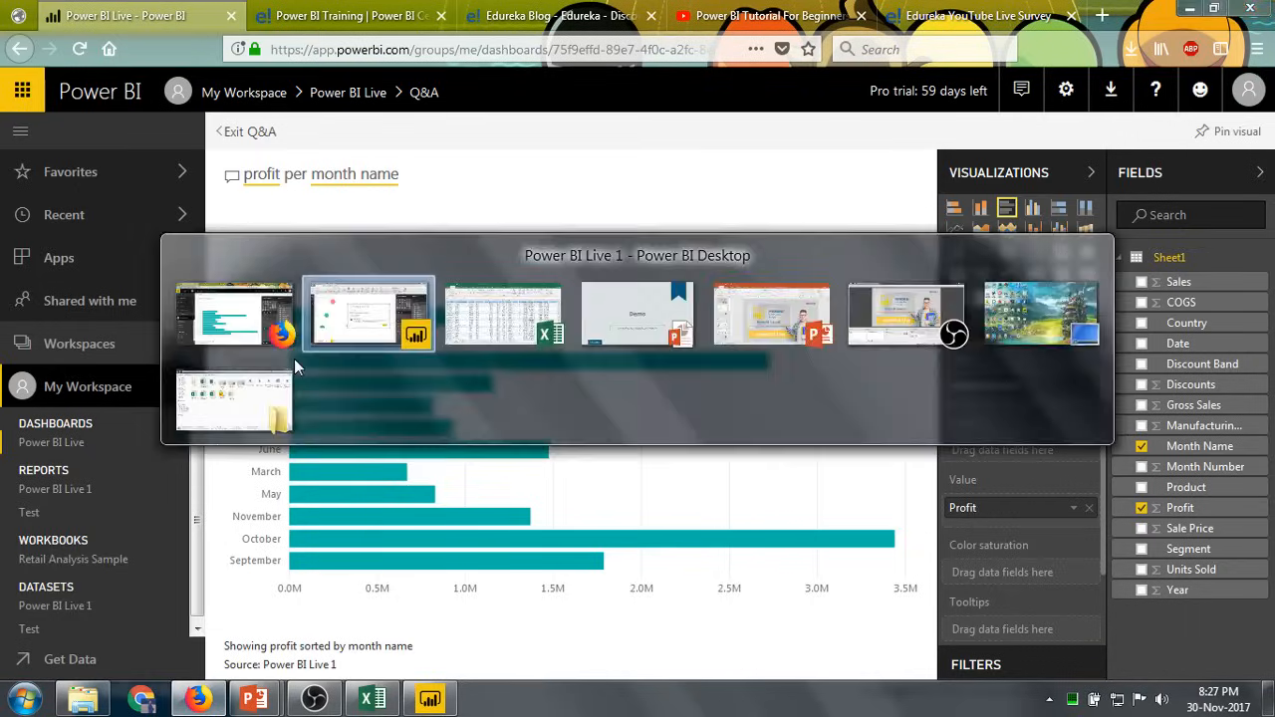
key("alt+Tab")
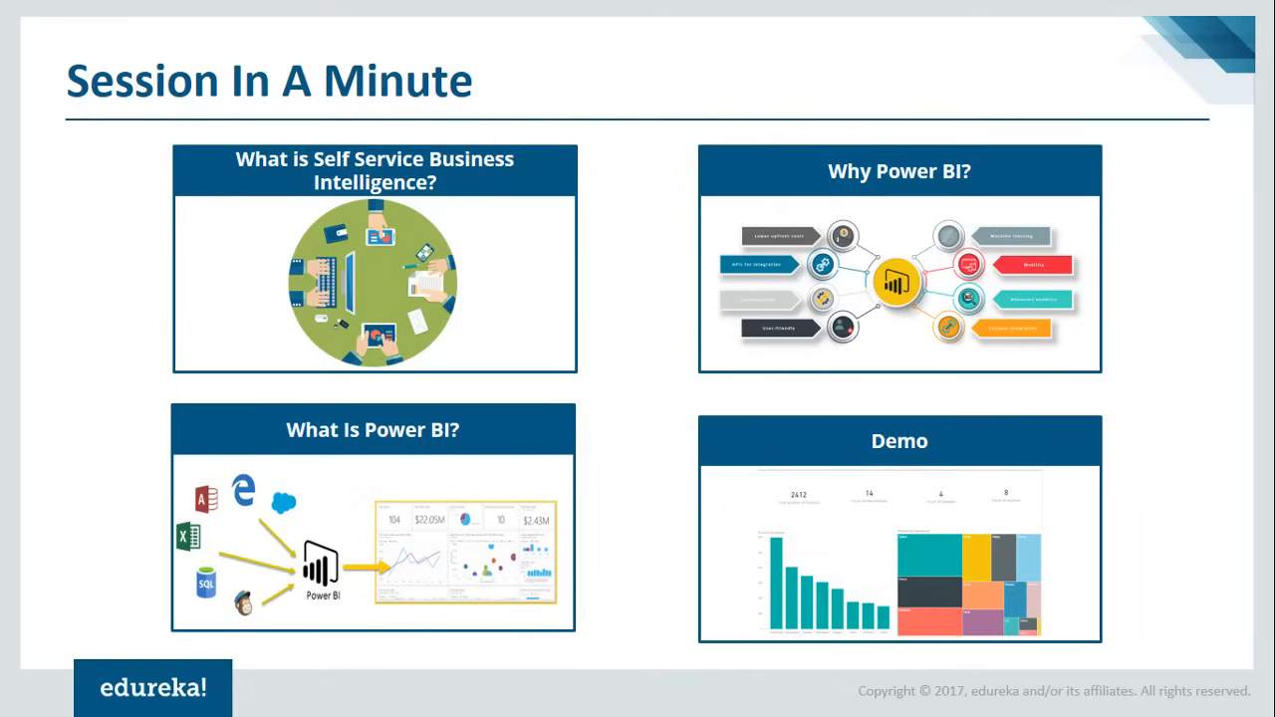
key("alt+Tab")
key("Tab")
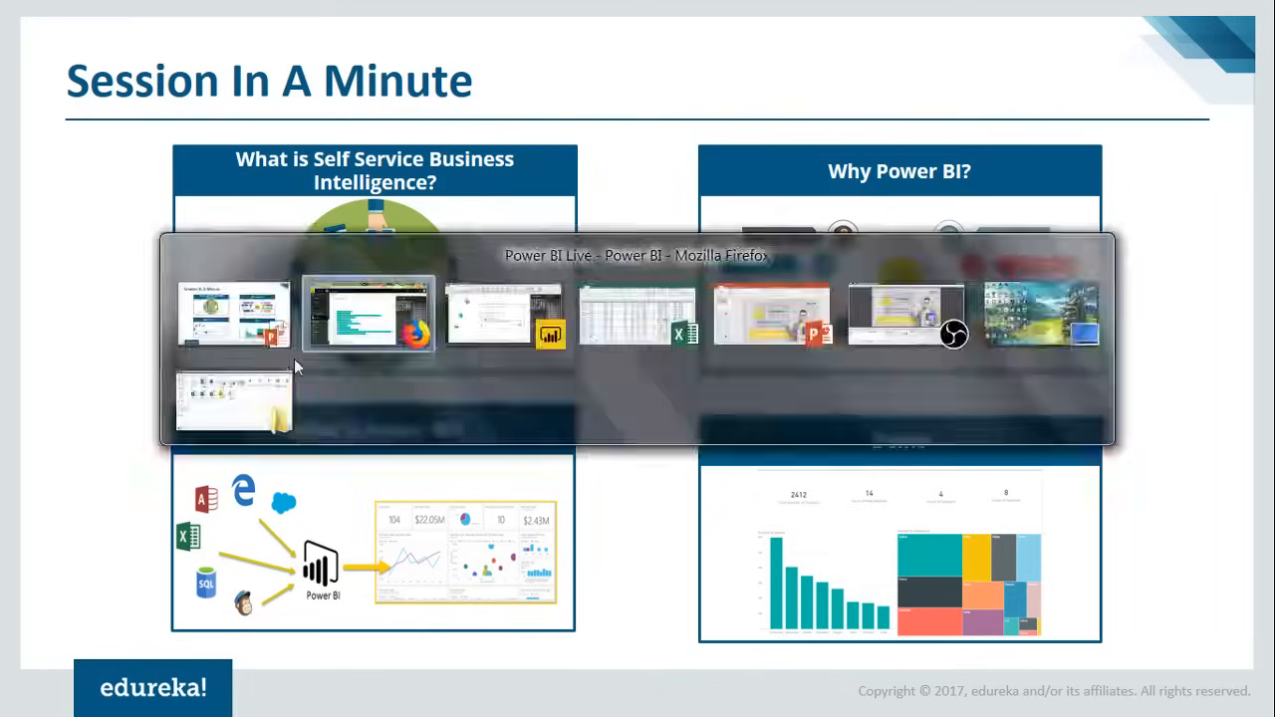
key("shift+Tab")
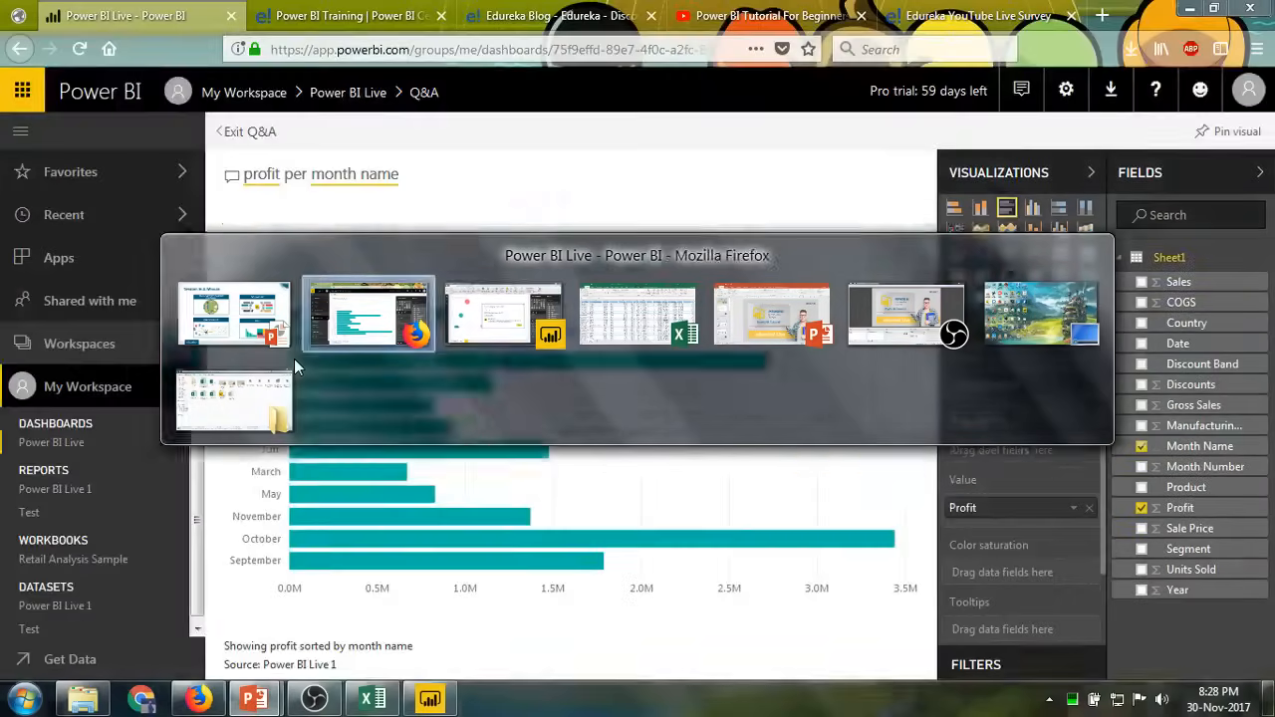
Look over the Edureka Power BI training page and its schedule of instructor-led live online classes.
left_click(396, 22)
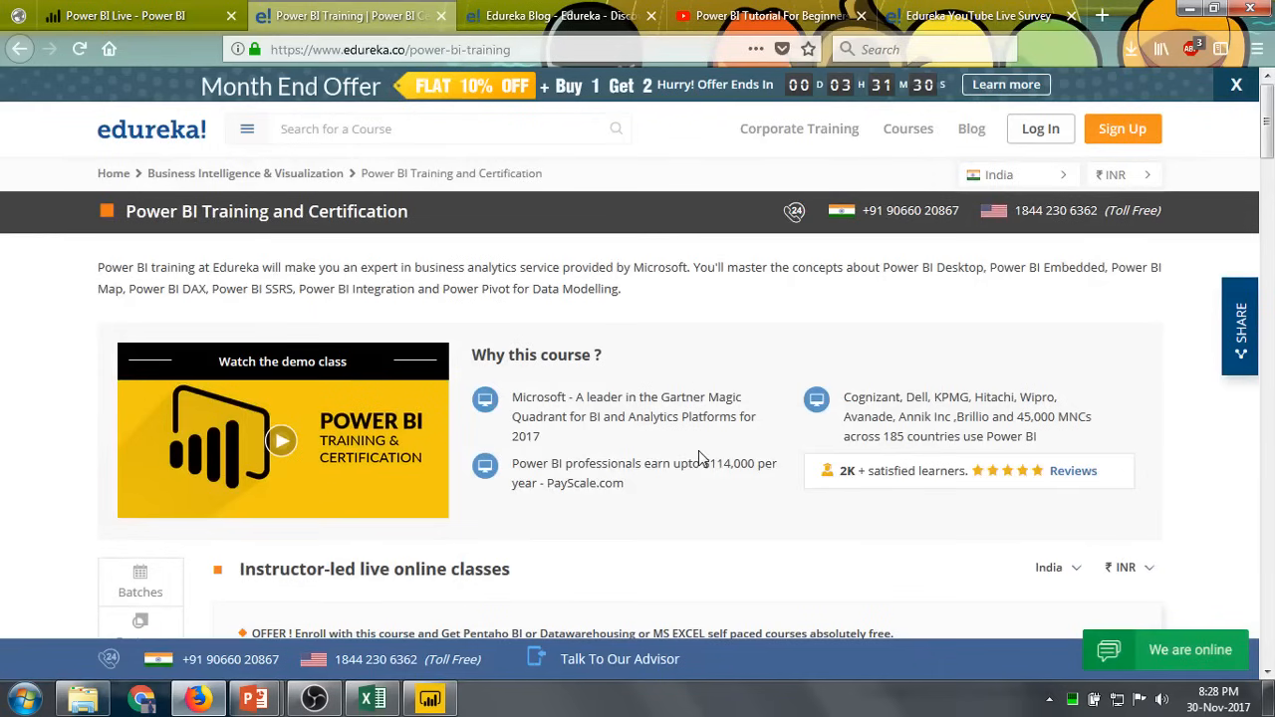
scroll(700, 458, "down", 4)
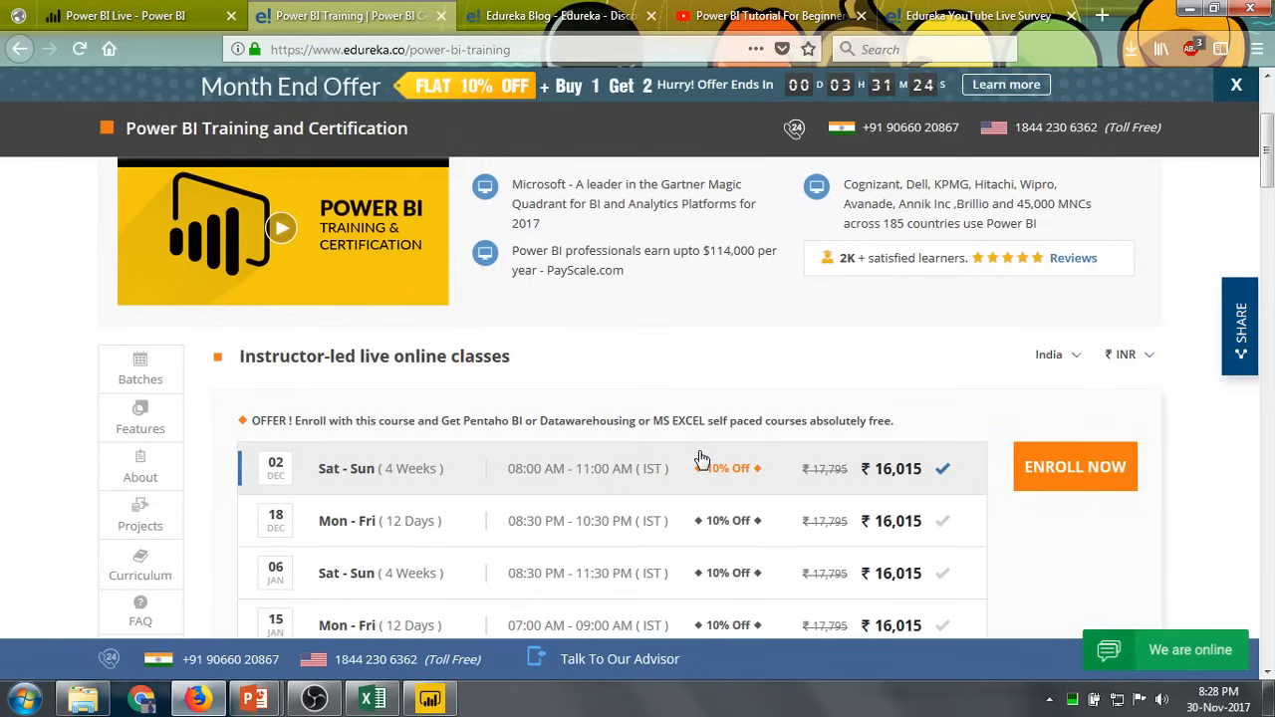
scroll(716, 455, "down", 3)
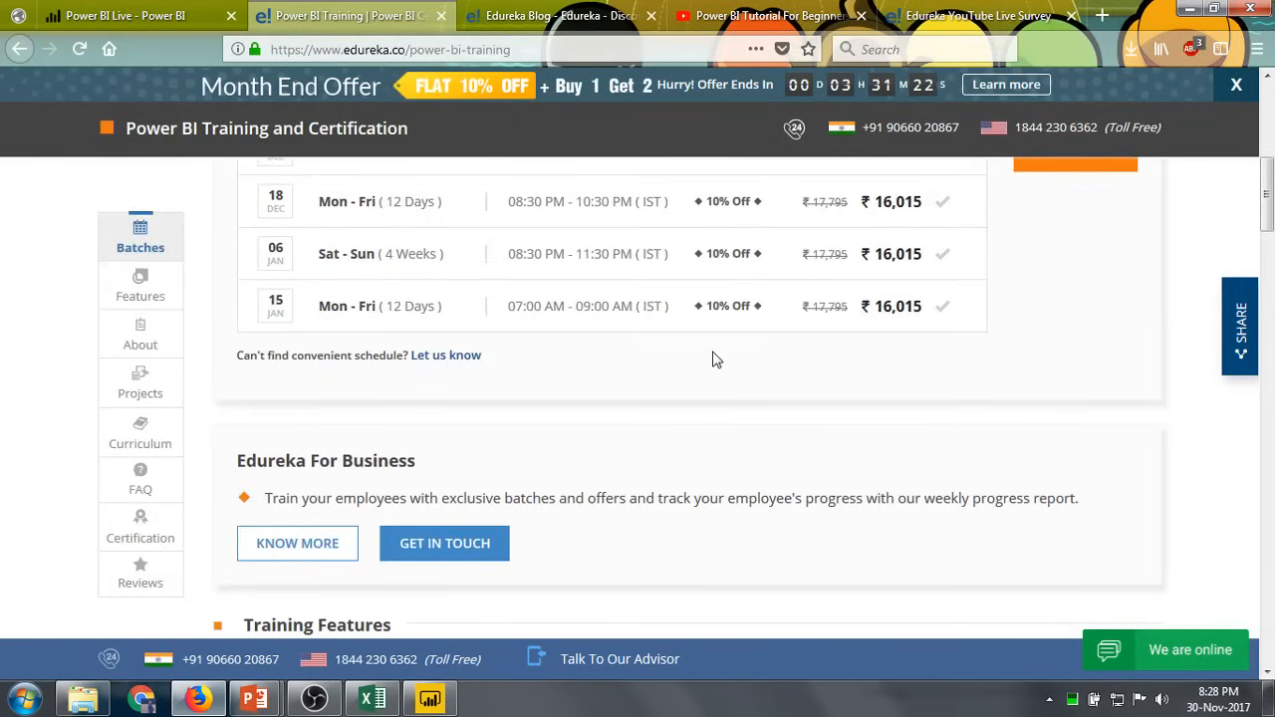
scroll(715, 360, "up", 1)
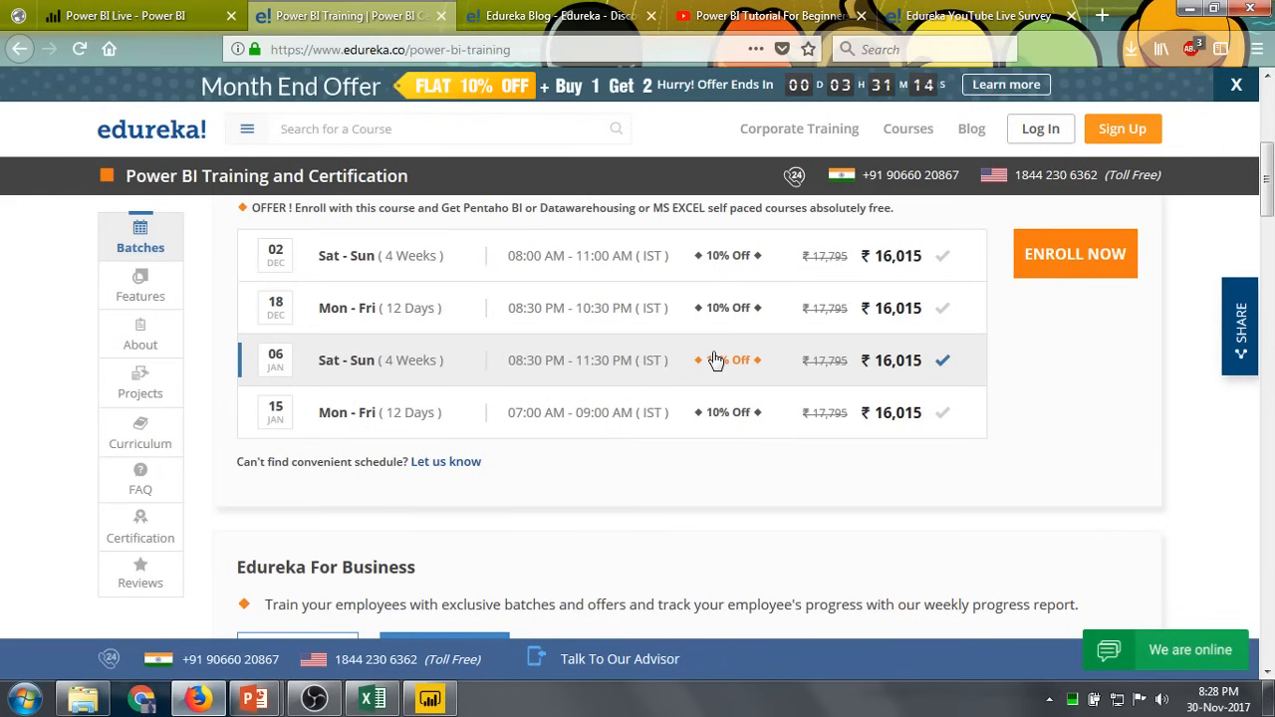
View the Edureka blog results for power bi and examine the YouTube page of the Power BI beginner tutorial.
left_click(531, 14)
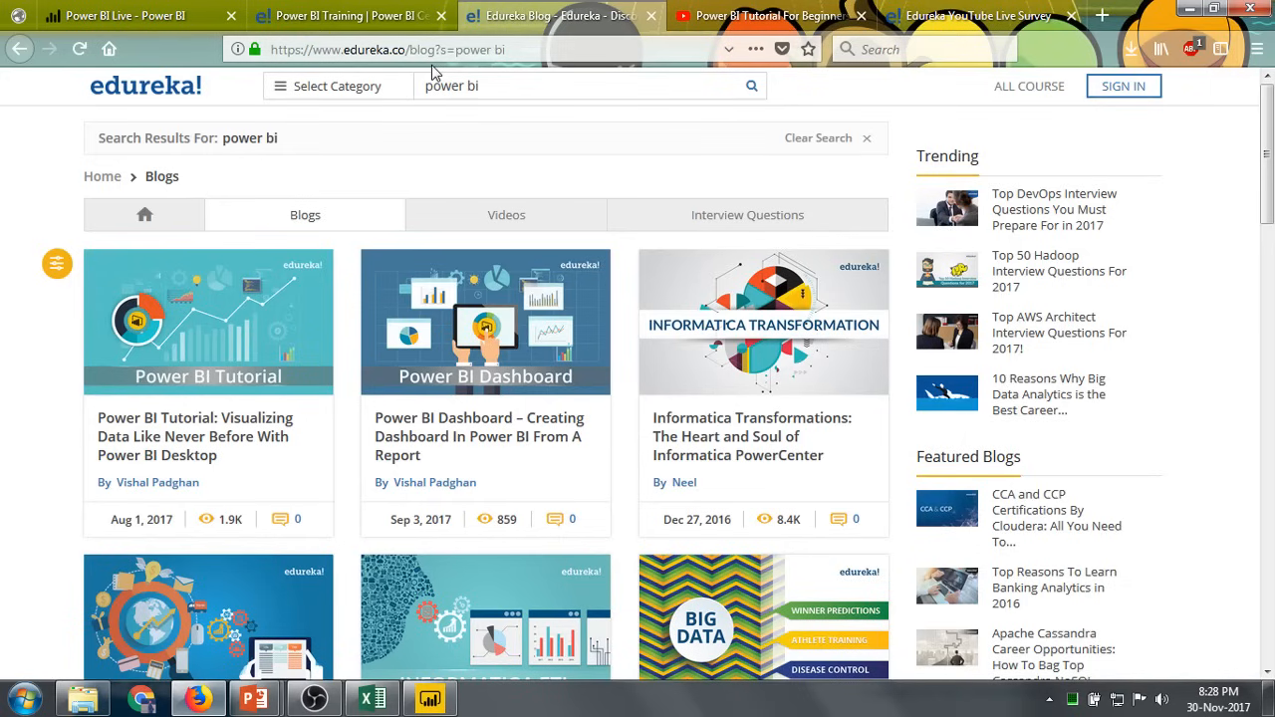
left_click(766, 16)
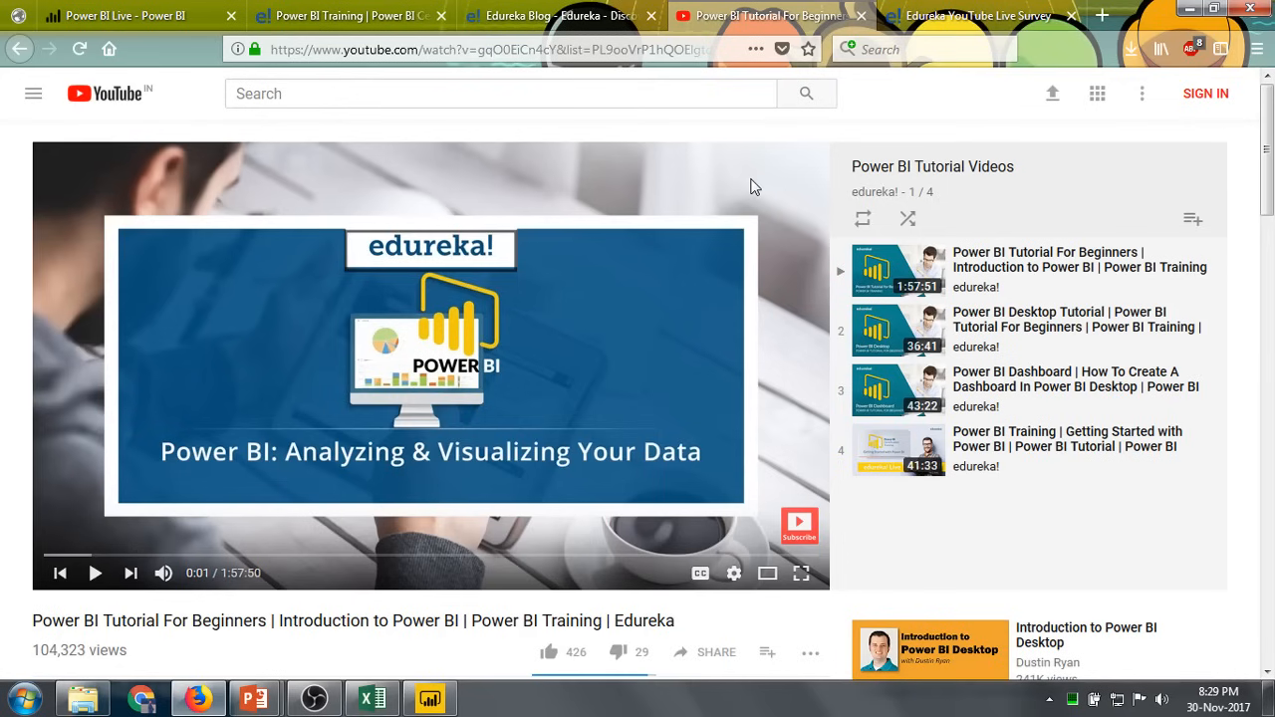
scroll(753, 186, "down", 4)
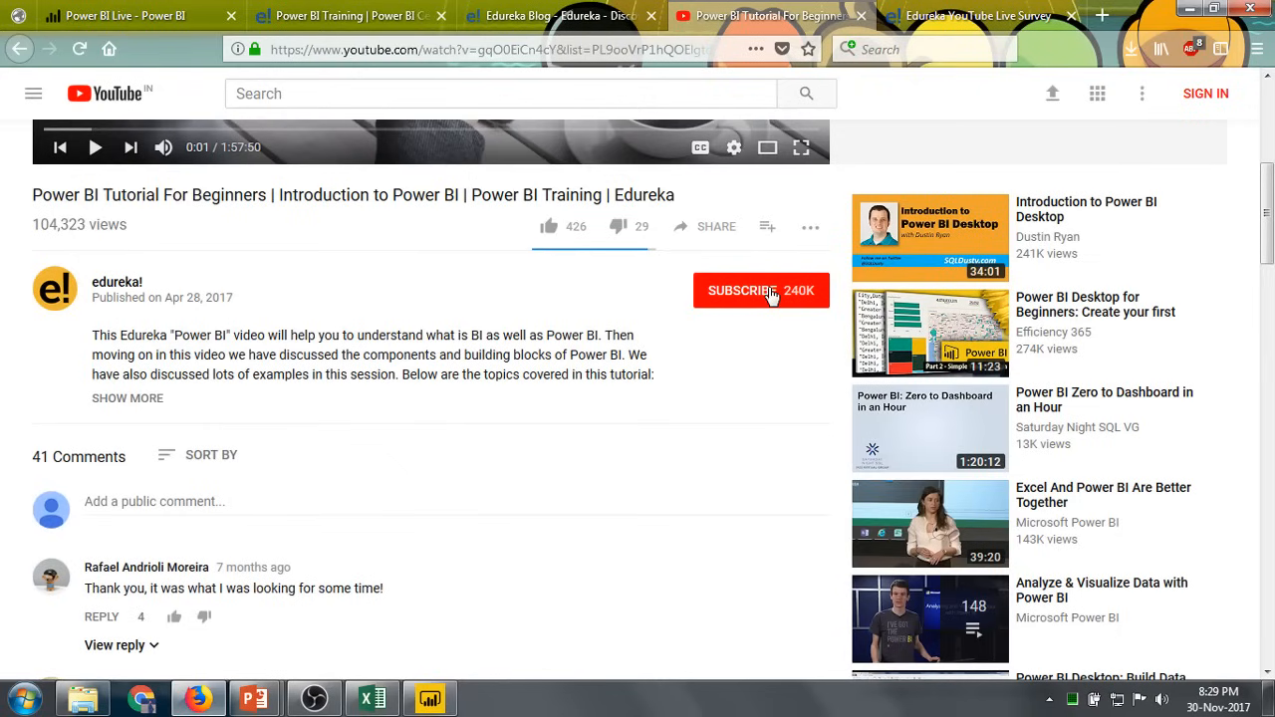
View the Edureka YouTube Live Survey form and switch back to the PowerPoint summary slide.
left_click(958, 14)
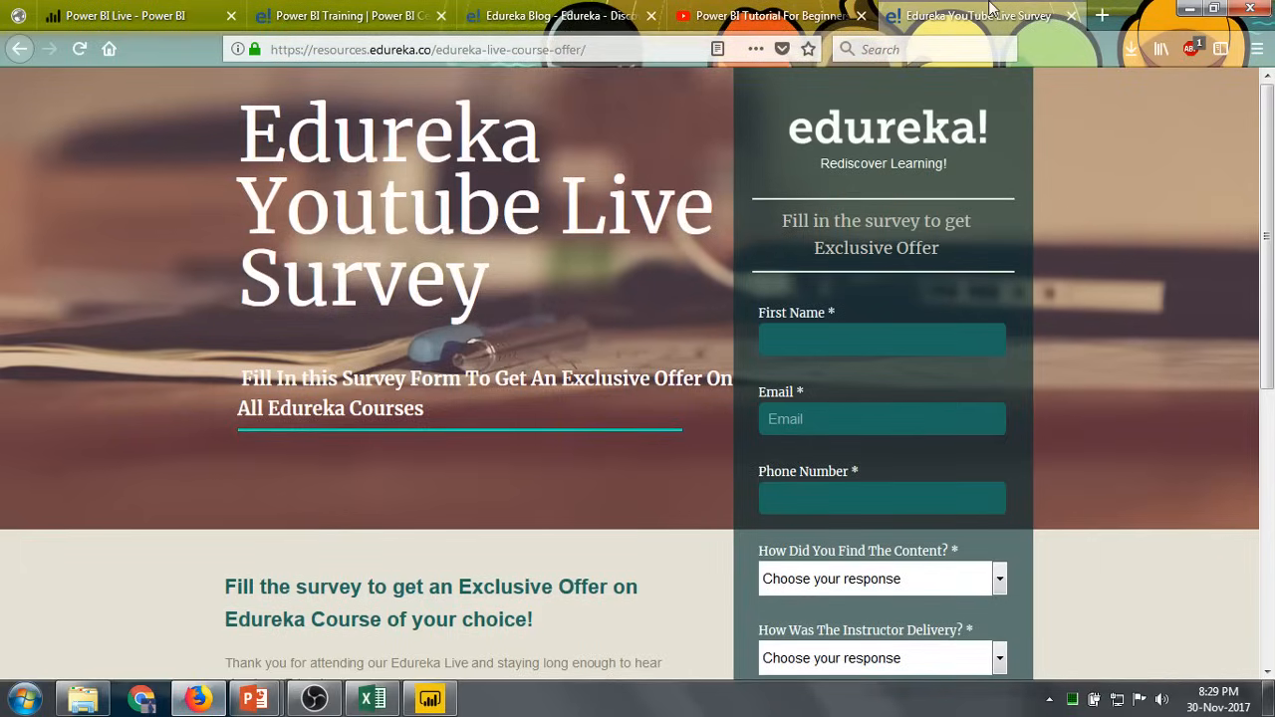
key("alt+Tab")
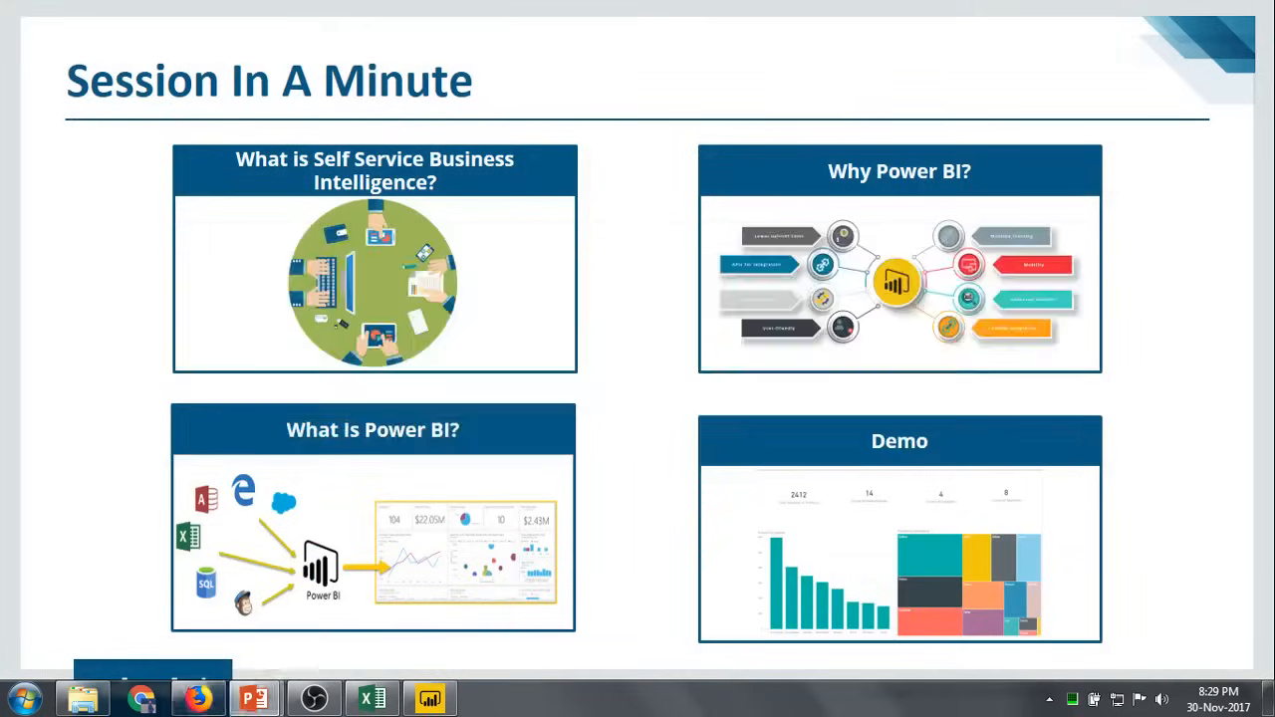